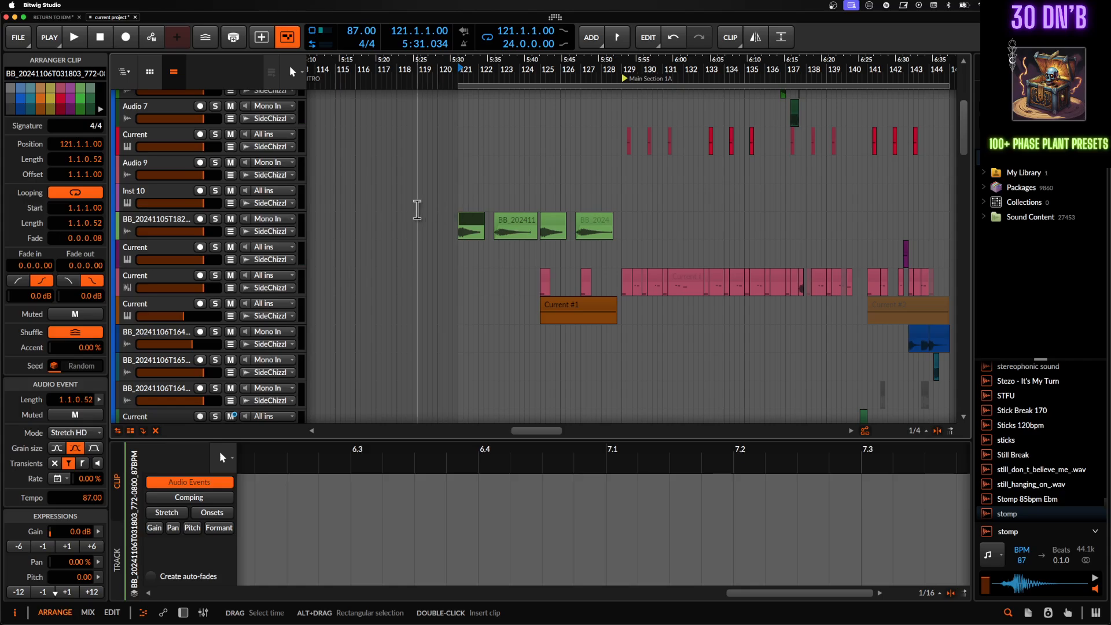
- Examine the arrangement from the intro into Main Section 1A, from the upper tracks down to the drums group's clips
scroll(417, 209, right, 5)
scroll(417, 209, down, 3)
scroll(416, 209, left, 3)
scroll(417, 209, up, 1)
scroll(417, 209, up, 3)
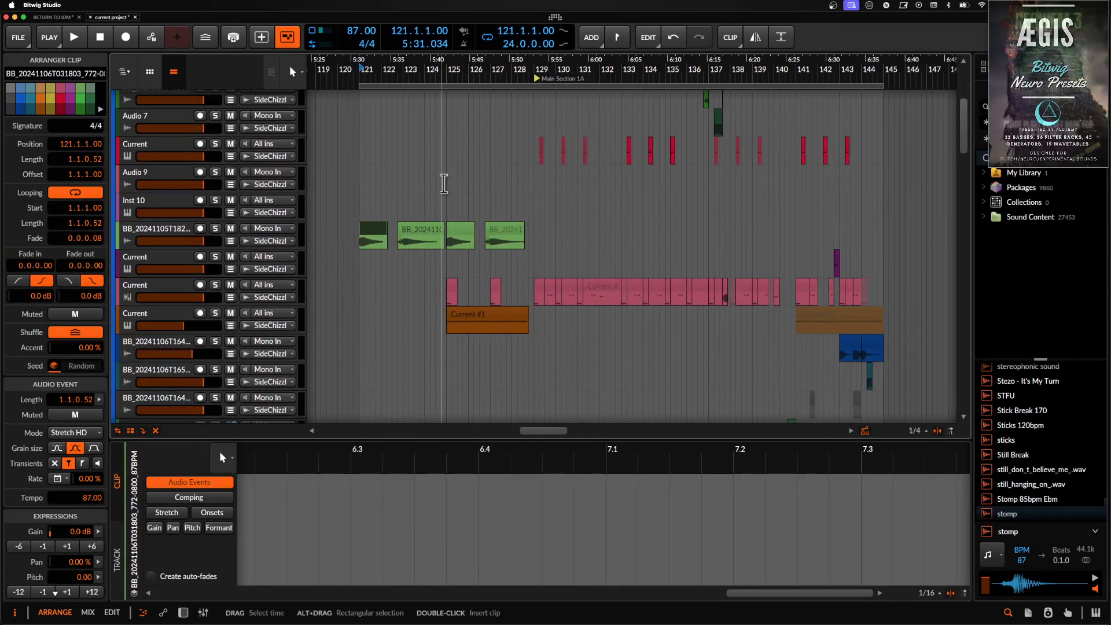
scroll(367, 155, down, 10)
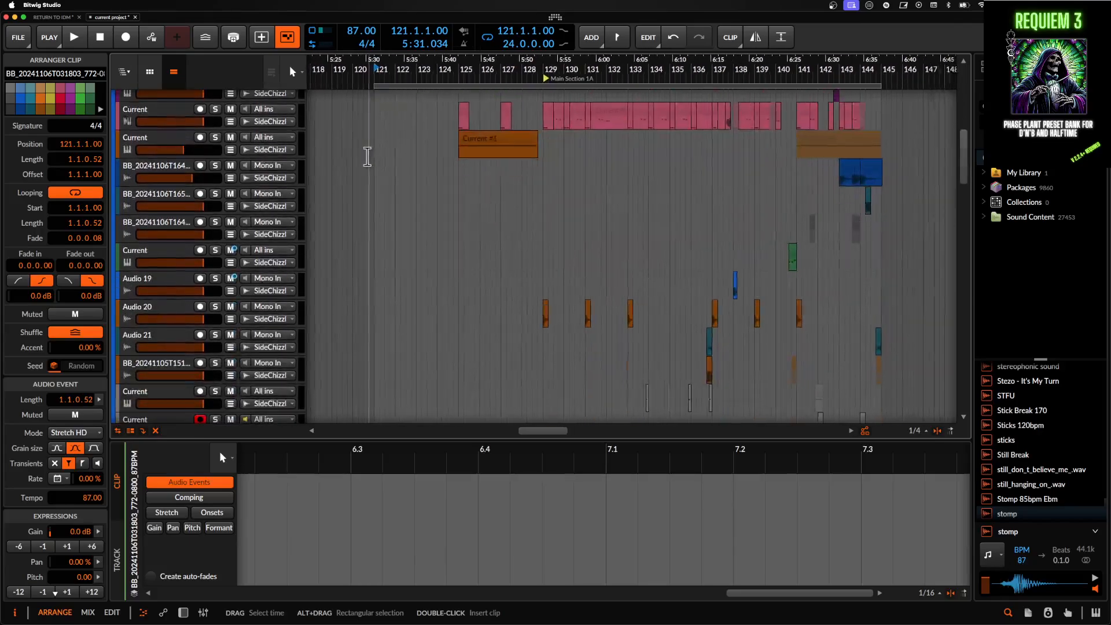
scroll(367, 157, down, 2)
scroll(367, 155, down, 5)
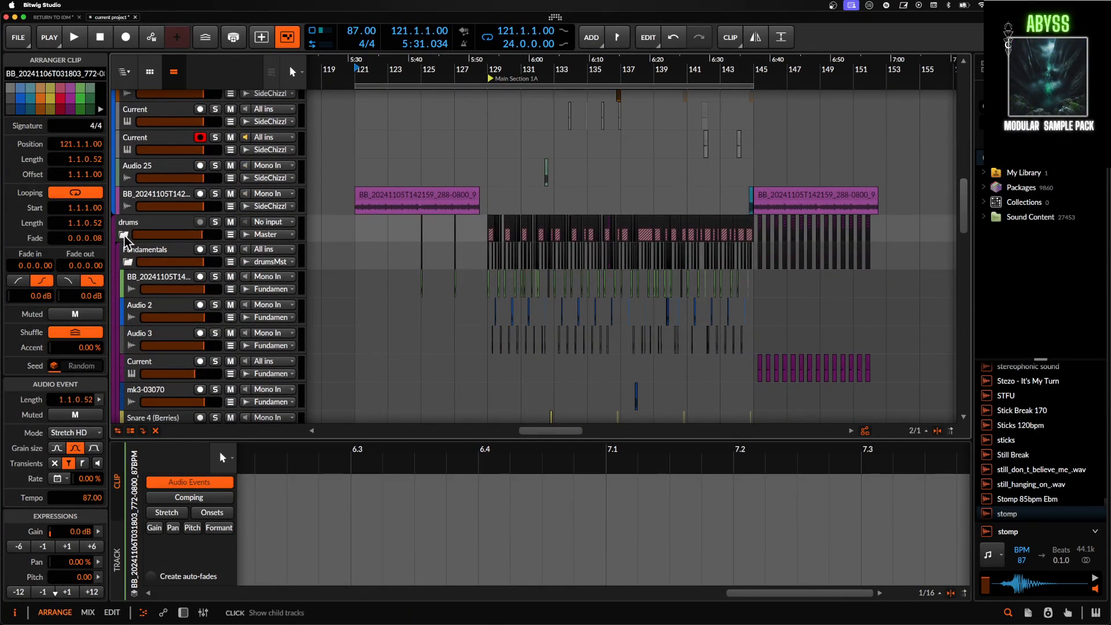
scroll(506, 191, up, 5)
scroll(506, 191, down, 2)
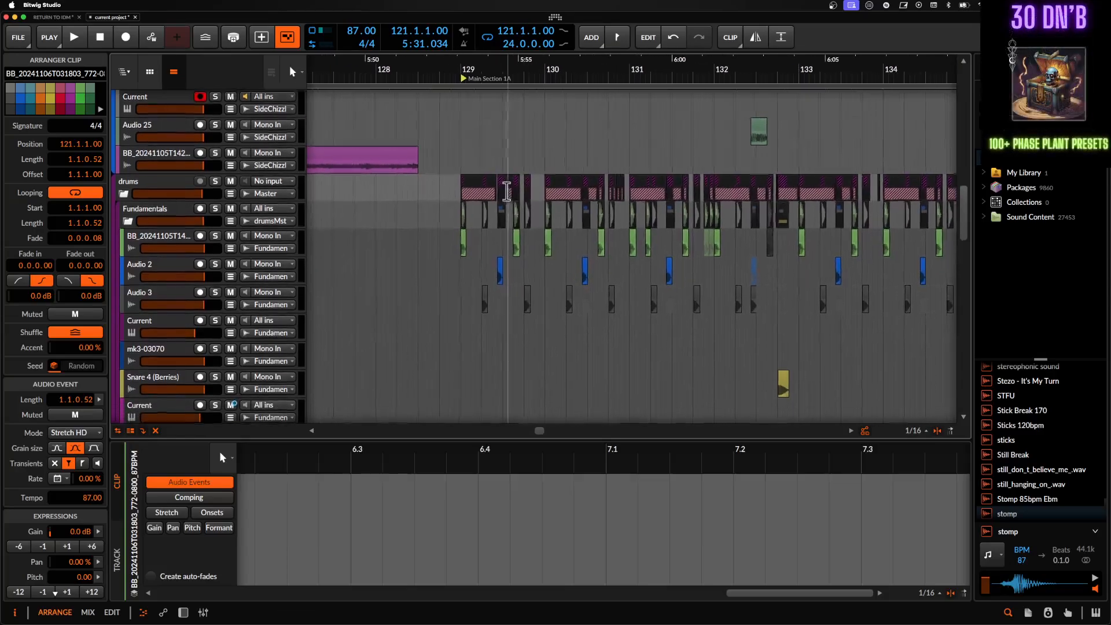
scroll(506, 191, up, 4)
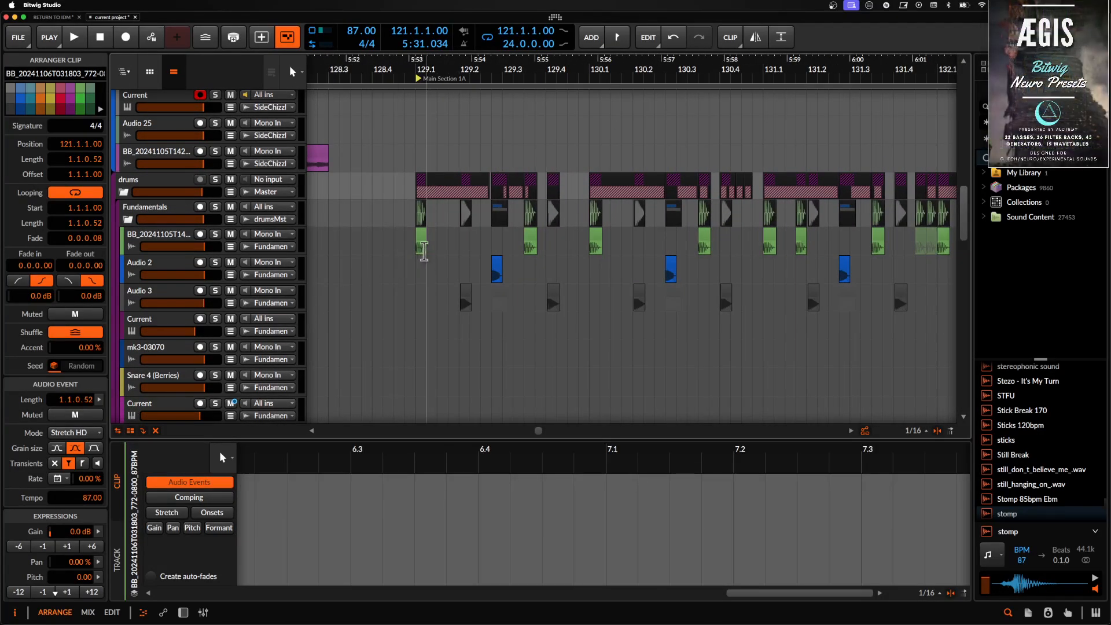
- Inspect the Audio 3 clip at 129.2 and the green drum clip at 129.1 in the Fundamentals group
click(467, 299)
scroll(466, 300, up, 2)
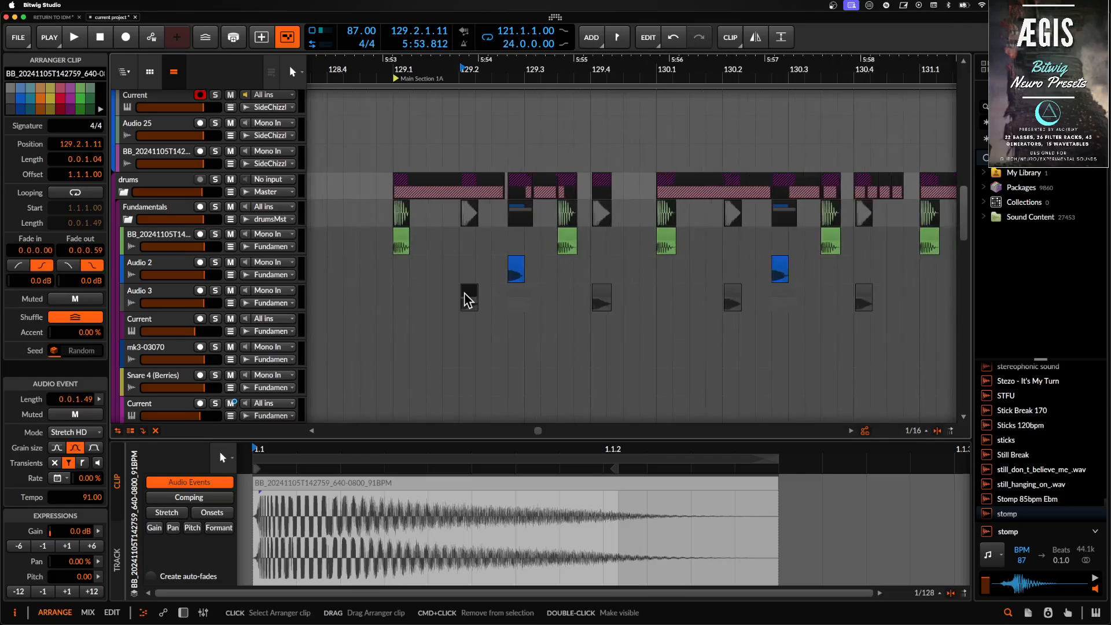
click(415, 246)
scroll(415, 244, up, 3)
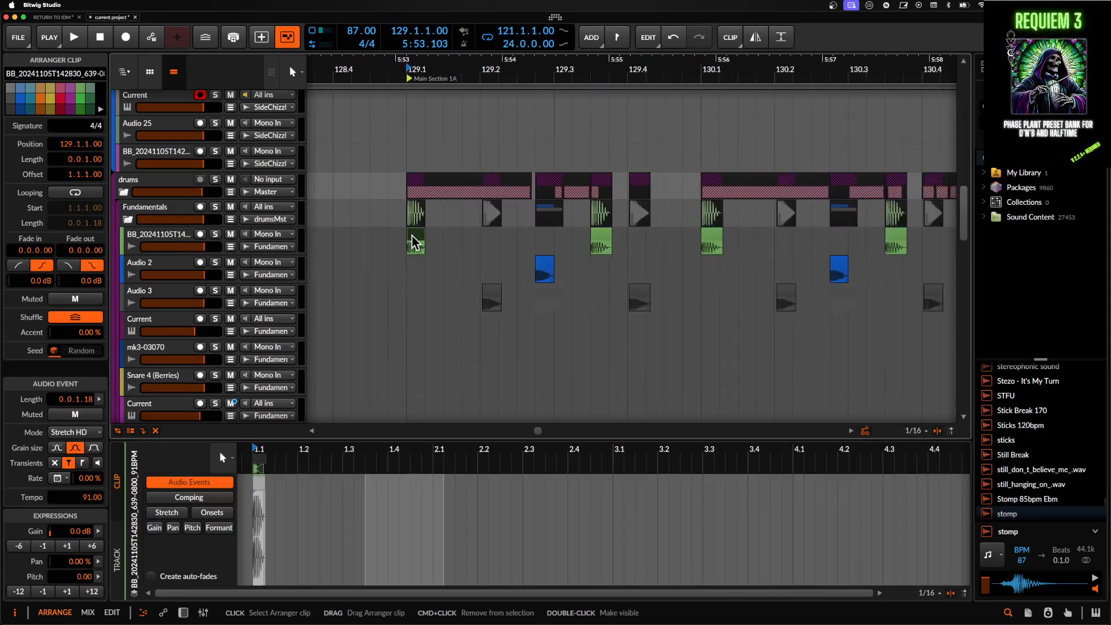
scroll(414, 243, down, 2)
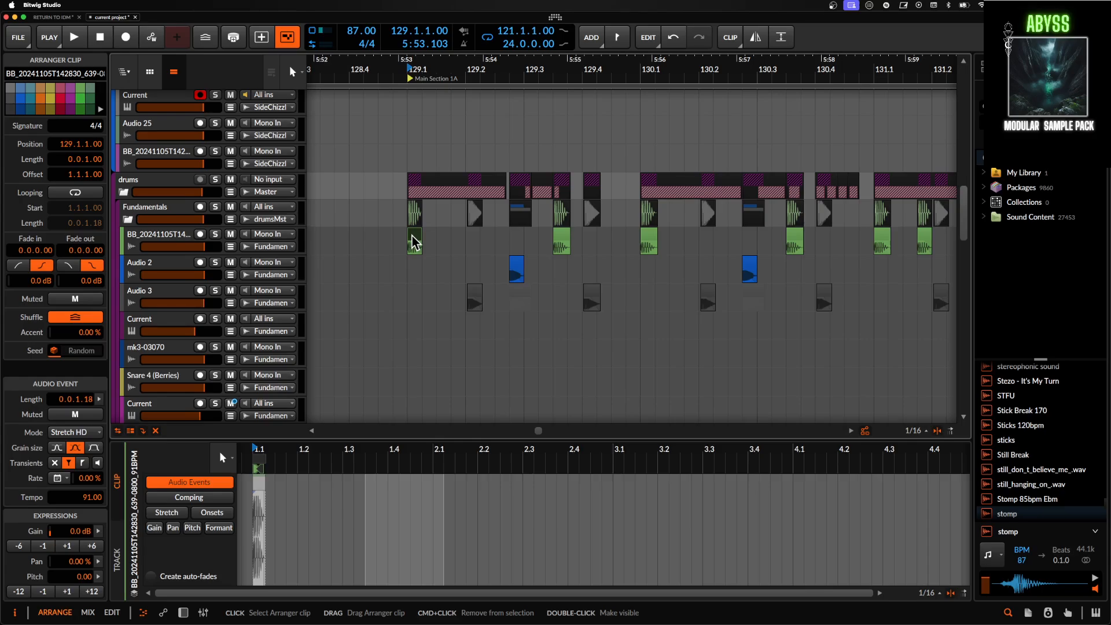
- Select the purple BB_20241105T142159 audio clip at bar 121 and start playback from its beginning
scroll(412, 234, up, 5)
scroll(411, 234, left, 3)
scroll(412, 233, down, 5)
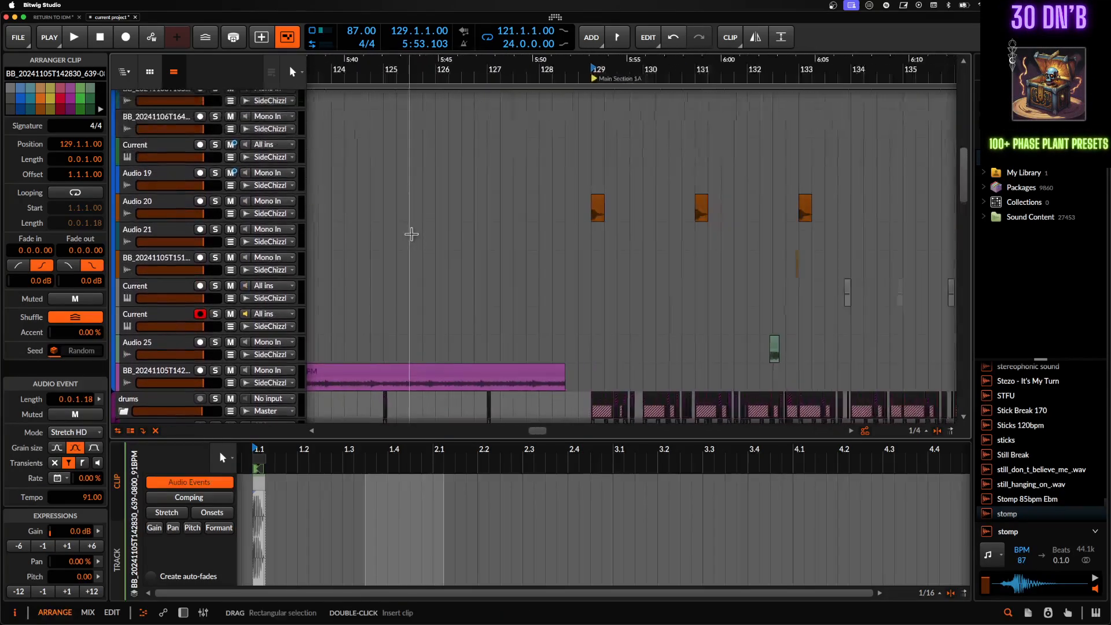
scroll(411, 234, down, 2)
scroll(409, 233, down, 2)
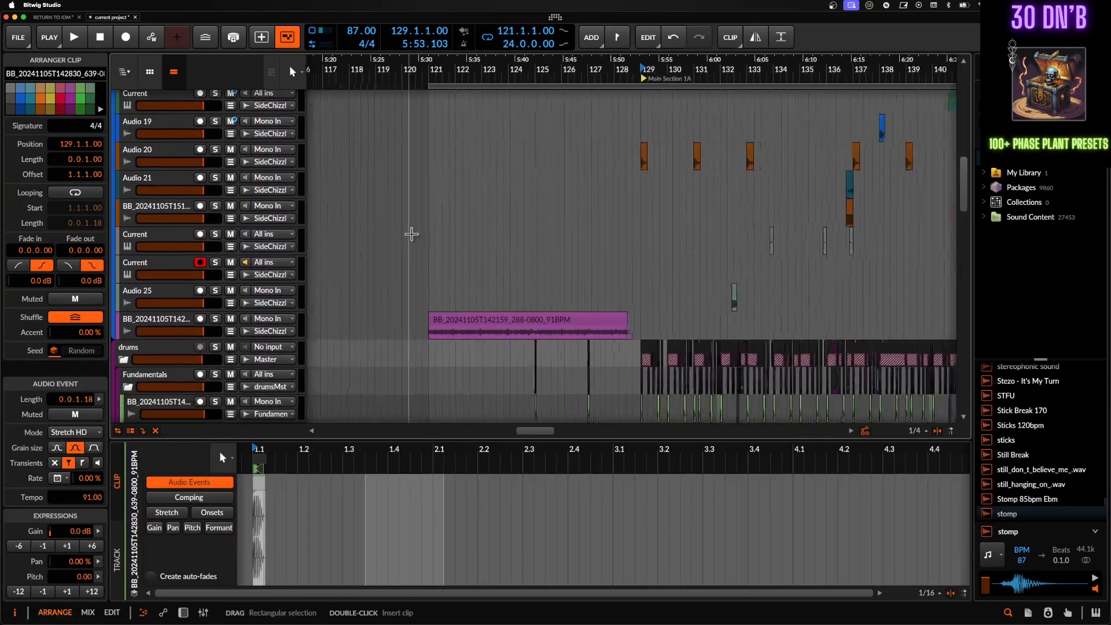
click(438, 322)
scroll(438, 322, up, 5)
key(space)
scroll(438, 322, down, 3)
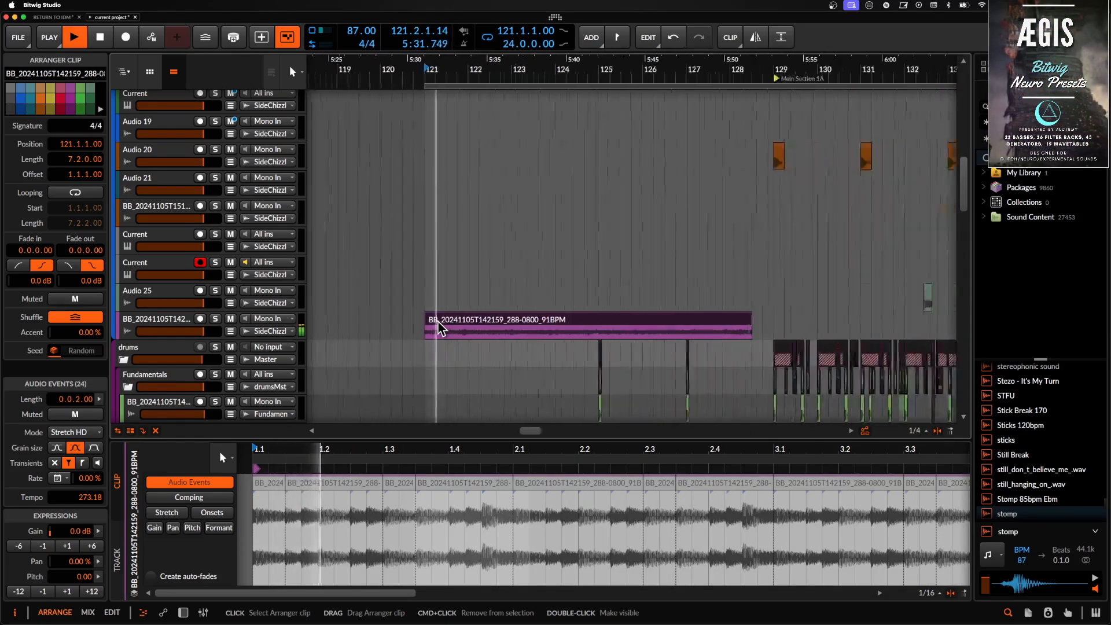
- Show the device chain of the audio track holding the purple clip above the drums group
scroll(439, 323, down, 3)
scroll(438, 321, down, 2)
scroll(439, 321, right, 3)
scroll(438, 321, down, 4)
scroll(438, 320, down, 1)
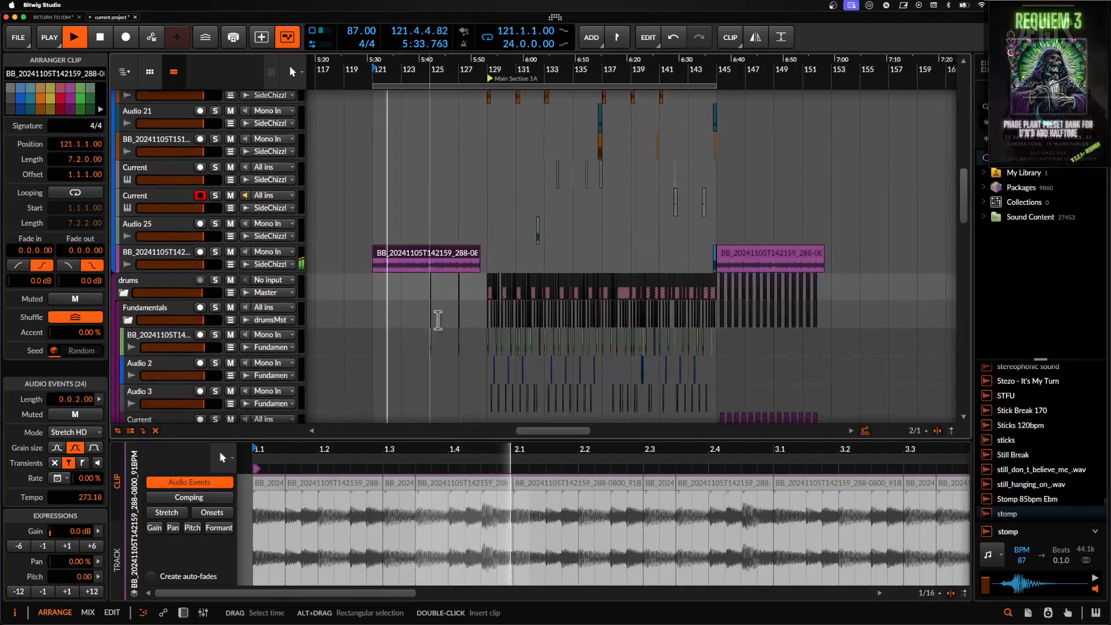
click(161, 256)
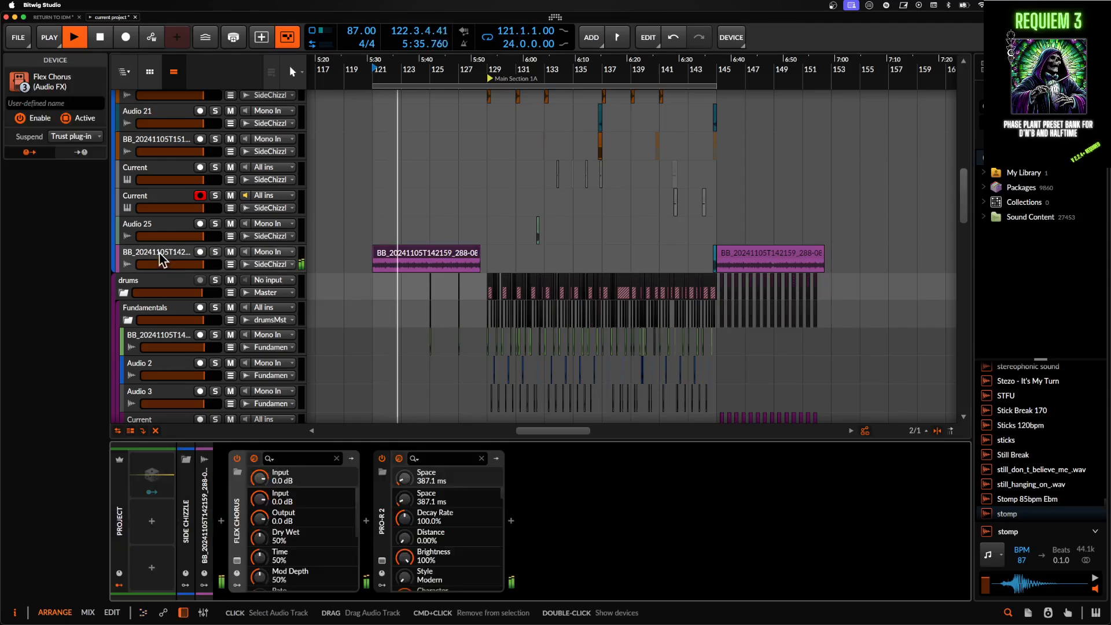
scroll(408, 195, up, 3)
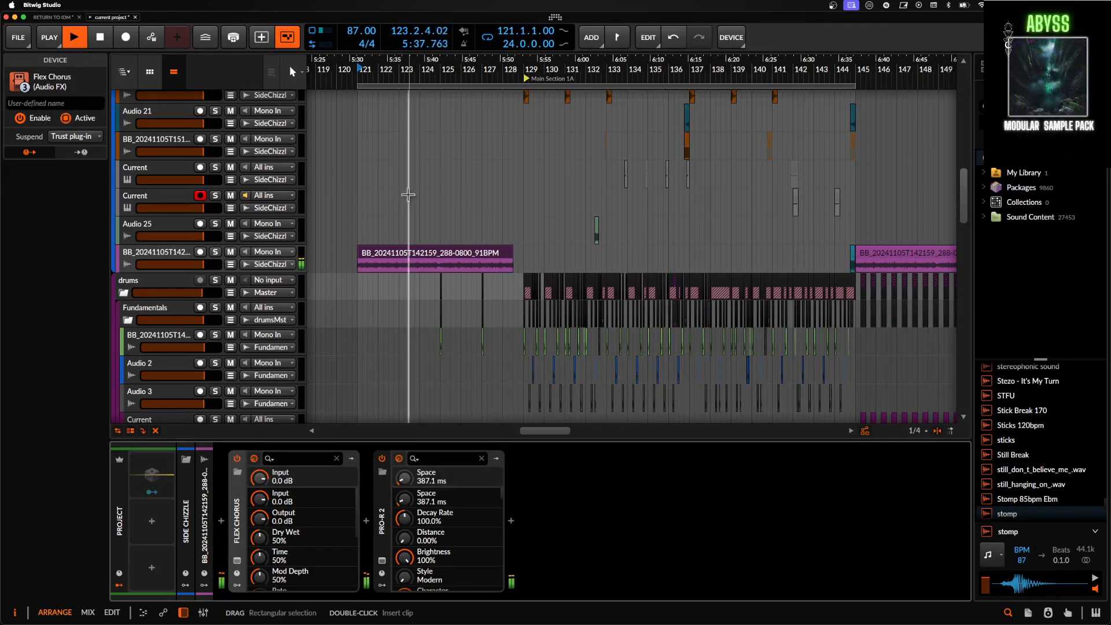
- Examine the clips above the drums group from bar 121 into Main Section 1A while the arrangement plays
scroll(408, 195, down, 3)
scroll(409, 195, up, 5)
scroll(408, 195, left, 2)
scroll(408, 195, right, 1)
scroll(408, 195, up, 1)
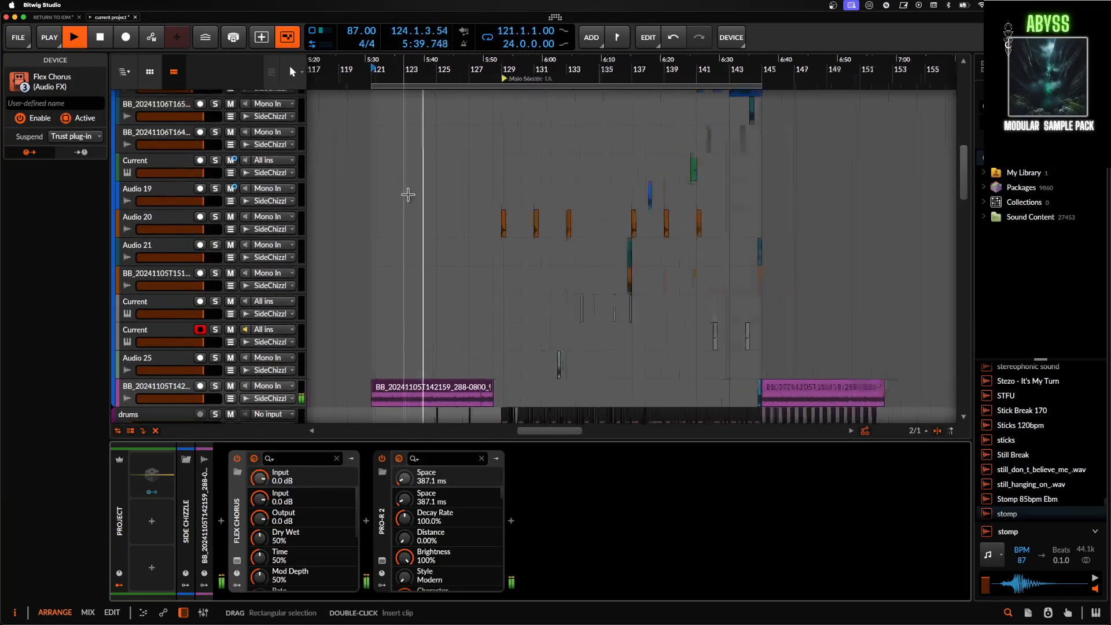
scroll(408, 195, up, 3)
scroll(408, 195, down, 3)
scroll(408, 195, right, 5)
scroll(408, 196, up, 1)
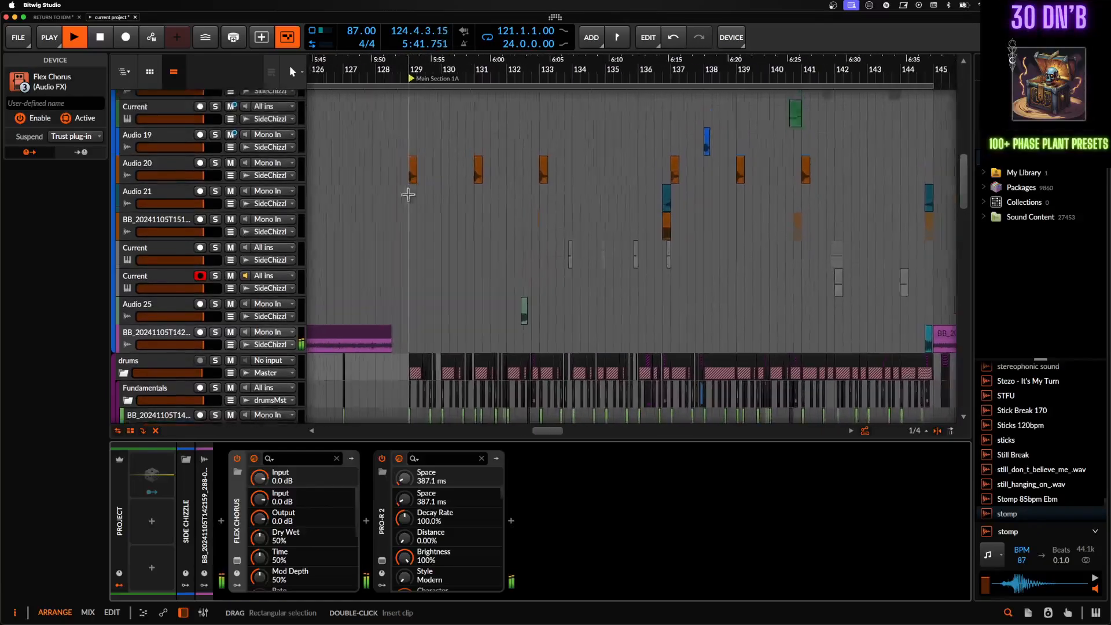
scroll(363, 192, up, 2)
scroll(363, 192, left, 2)
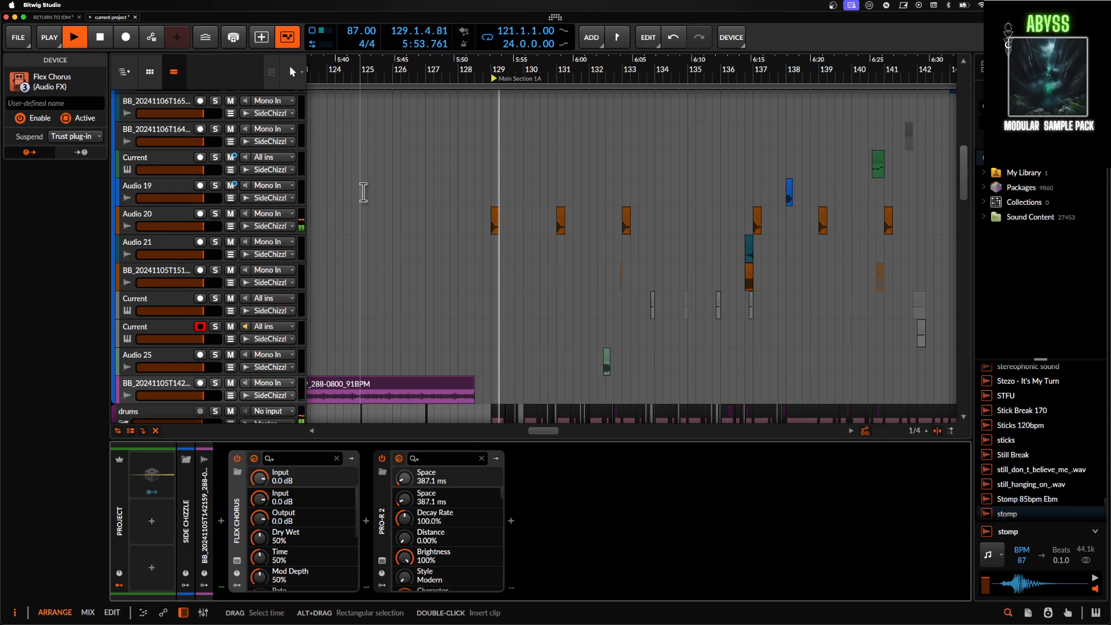
scroll(364, 192, down, 2)
scroll(364, 192, right, 3)
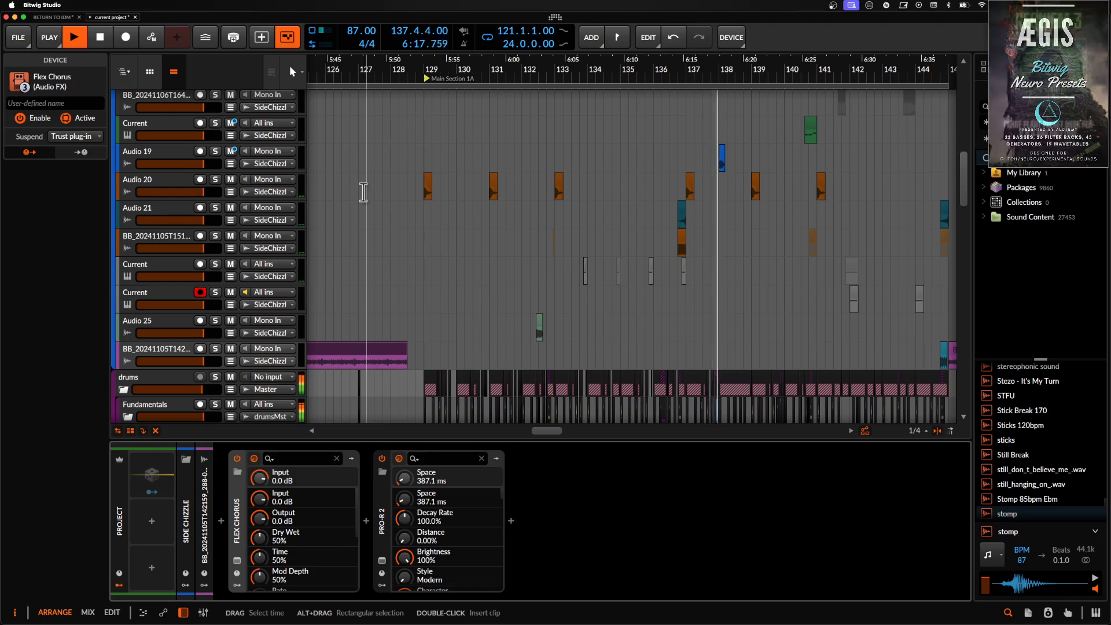
- Follow playback across the upper instrument and audio tracks up to bar 144, and stop it there
scroll(363, 192, right, 3)
scroll(363, 192, up, 1)
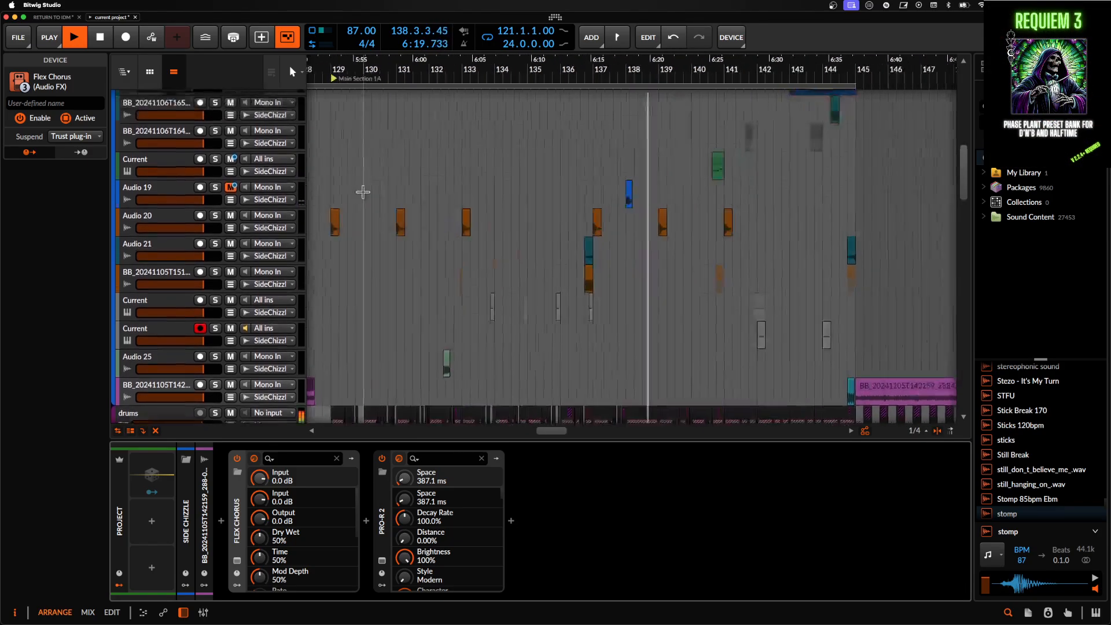
scroll(363, 192, right, 4)
scroll(363, 193, up, 8)
scroll(363, 192, up, 4)
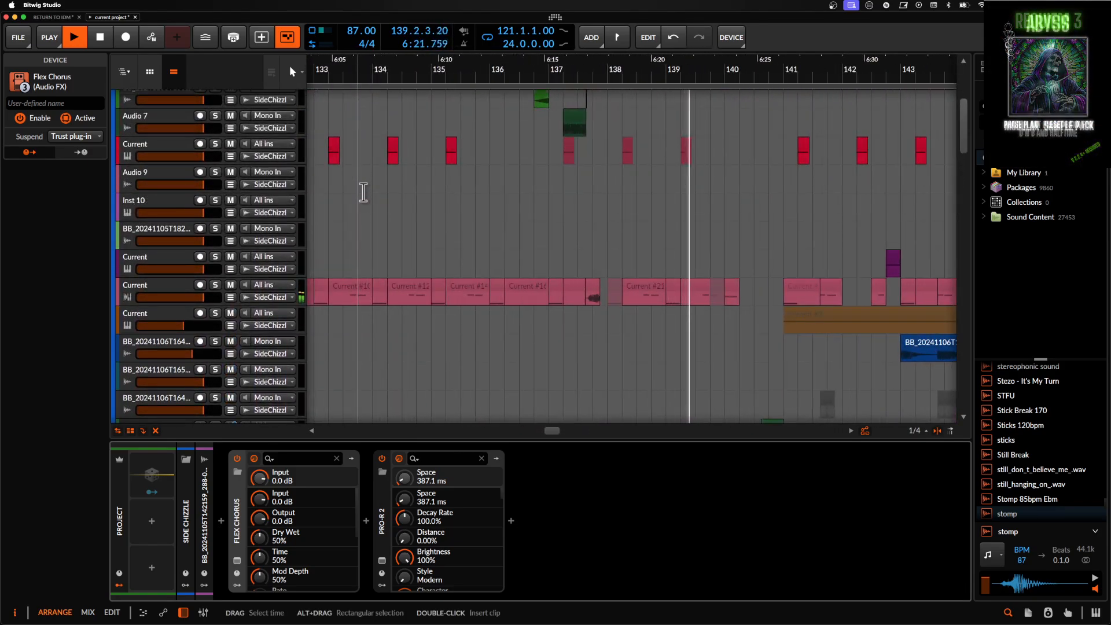
scroll(363, 192, down, 3)
scroll(363, 192, right, 4)
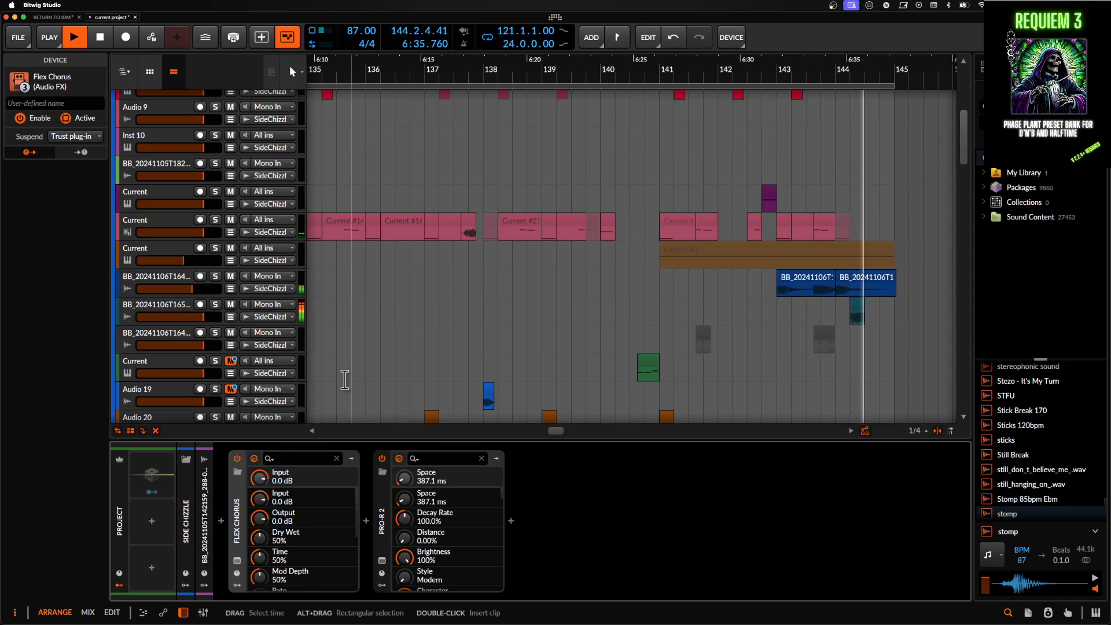
key(space)
- Examine the end of Main Section 1A and the clips in the Fundamentals and PORK groups
scroll(349, 266, down, 3)
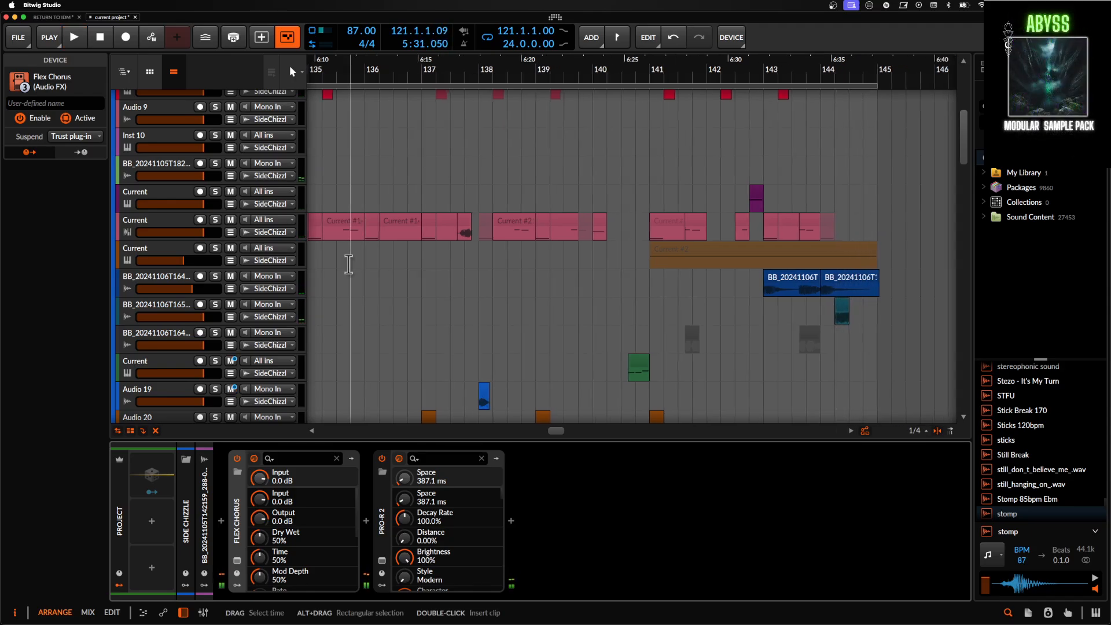
scroll(359, 263, down, 10)
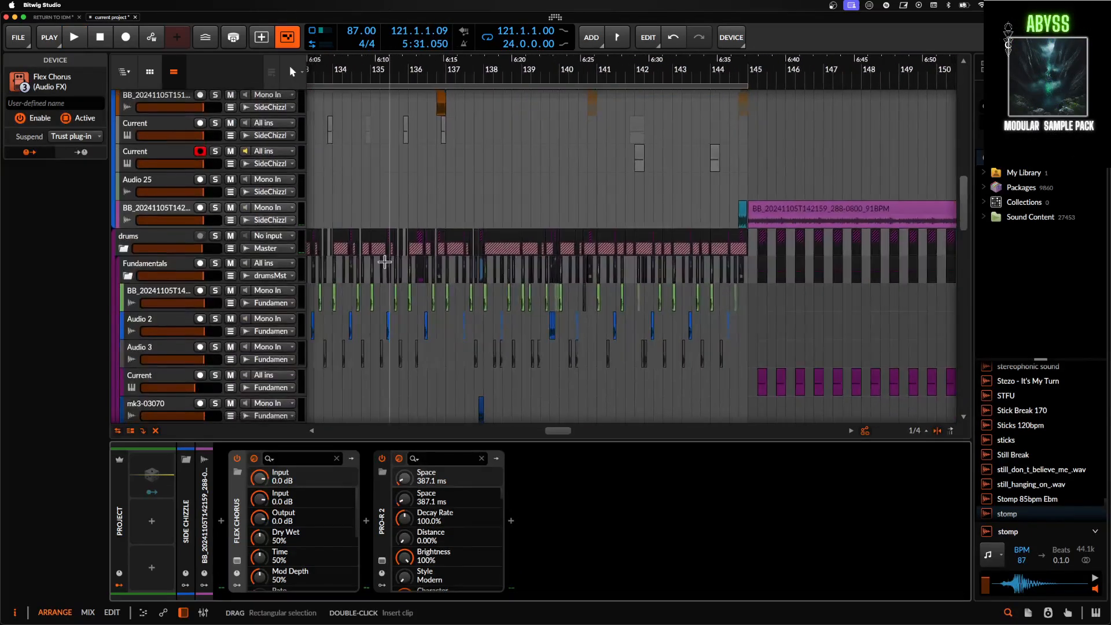
scroll(385, 262, down, 1)
scroll(384, 261, up, 8)
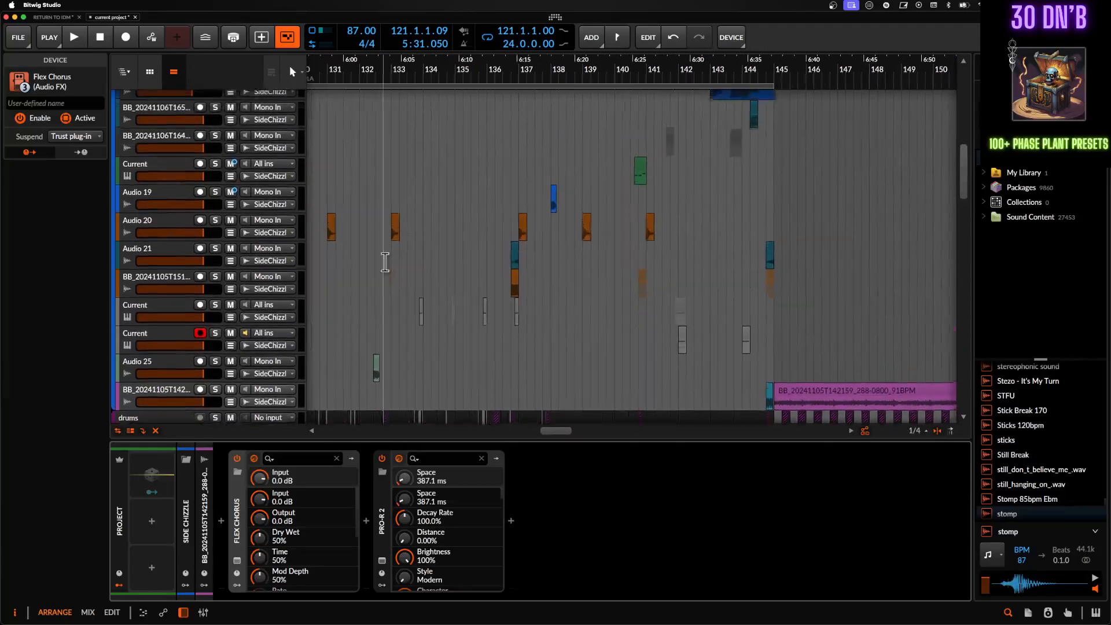
scroll(699, 151, up, 2)
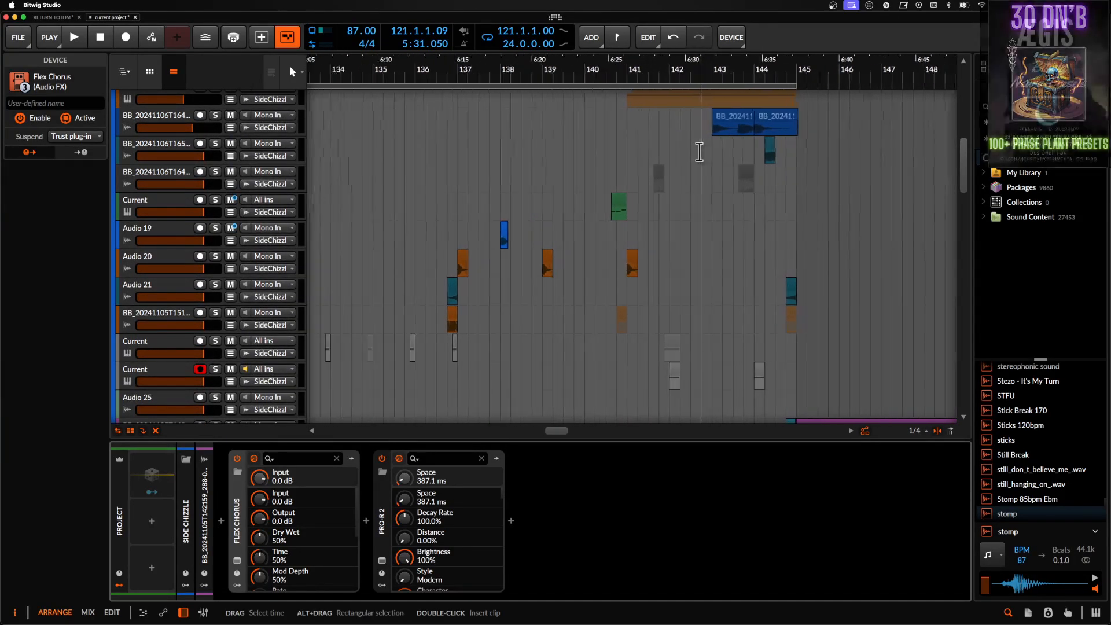
scroll(698, 152, left, 4)
scroll(699, 152, down, 5)
scroll(699, 151, down, 5)
scroll(700, 152, up, 5)
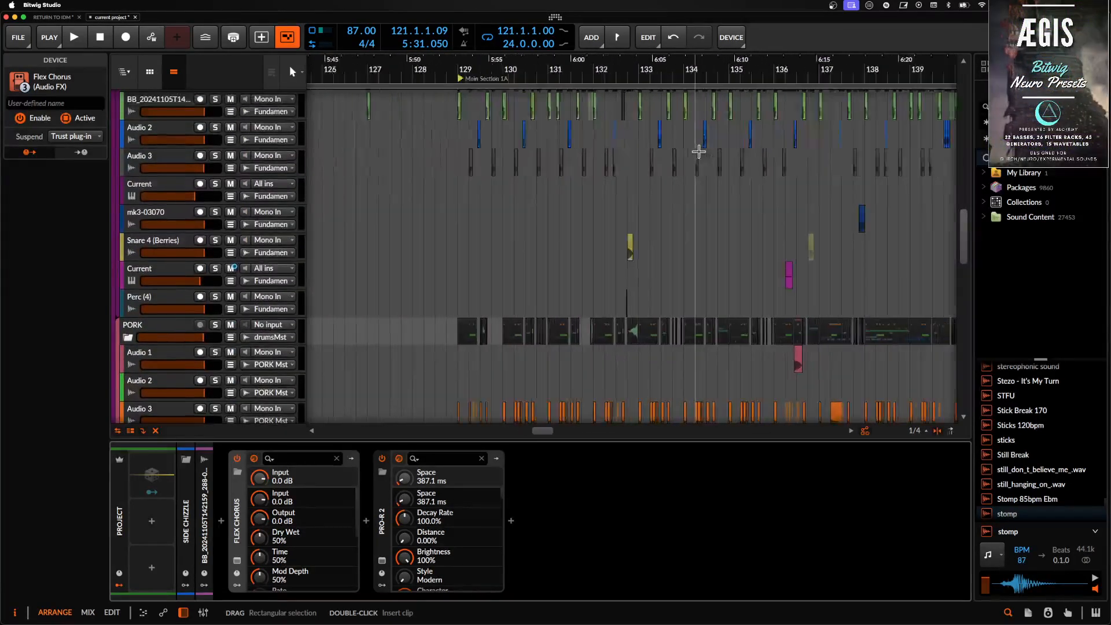
- Select the first Audio 3 clip at 129.2, solo its track, and briefly play it back
scroll(699, 151, up, 4)
scroll(700, 151, left, 8)
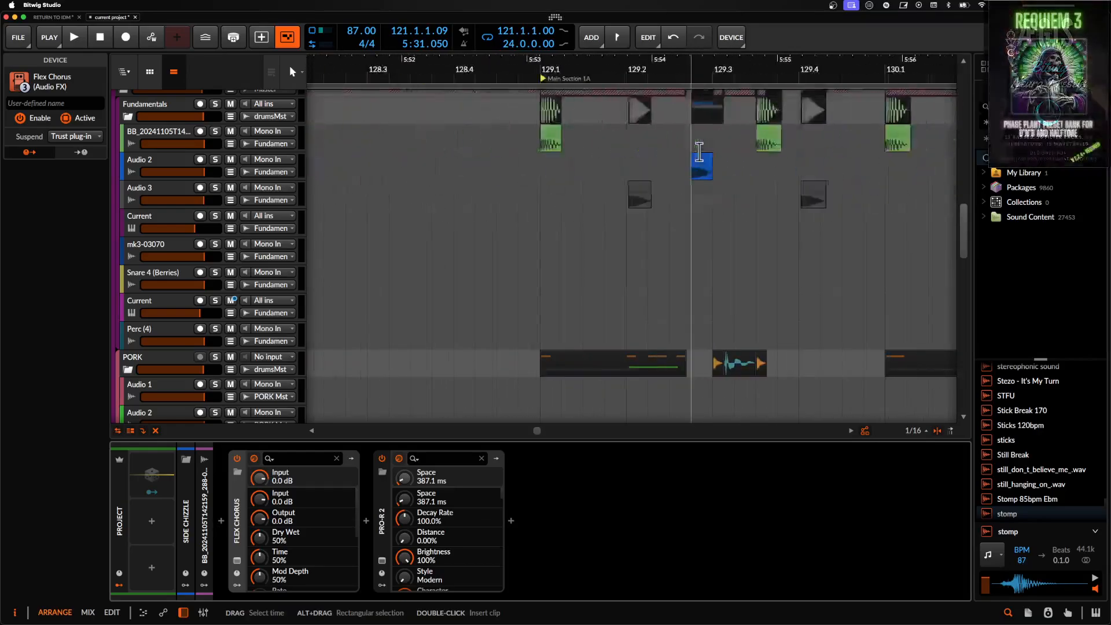
scroll(699, 152, up, 2)
click(618, 187)
key(s)
key(space)
key(space)
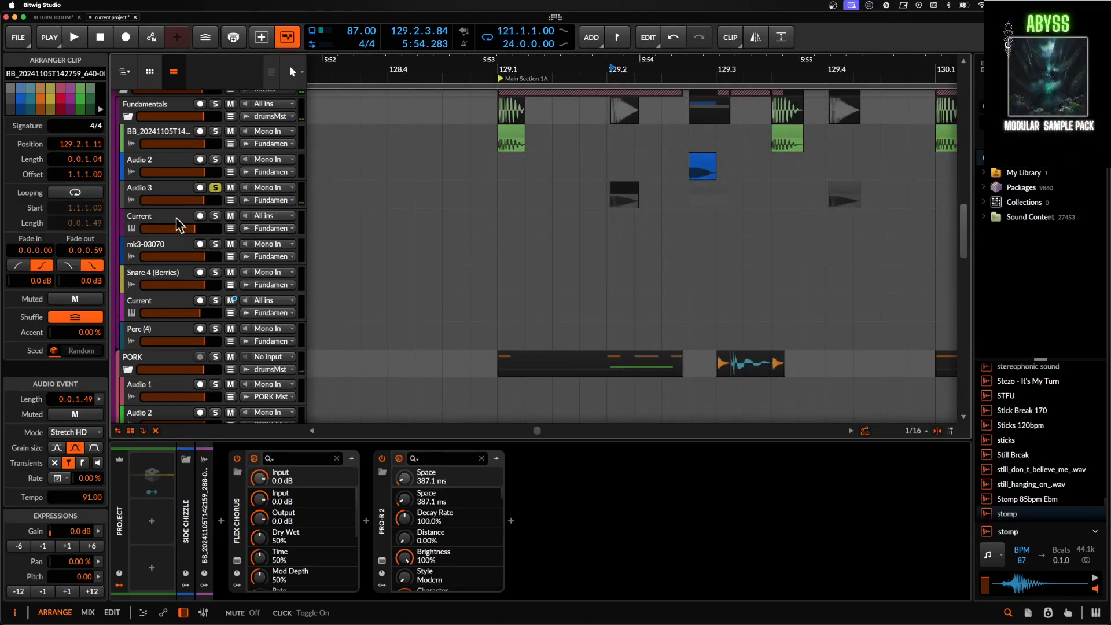
- Collapse the Fundamentals and PORK track groups inside the drums group
click(165, 221)
scroll(166, 221, up, 3)
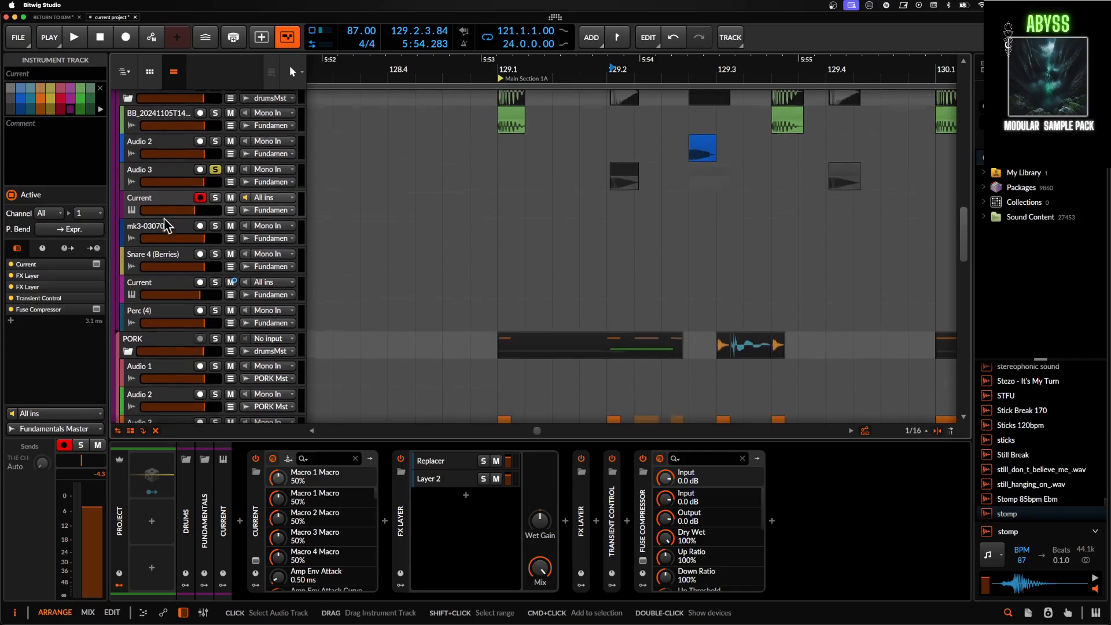
click(138, 153)
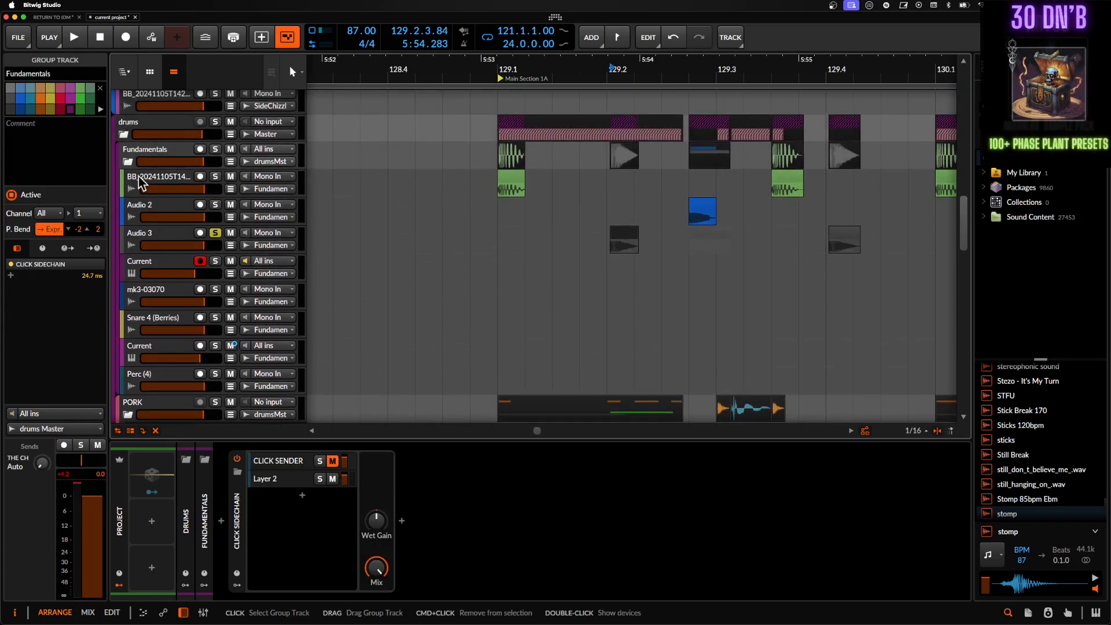
click(127, 162)
click(127, 190)
- Select the first and second Current tracks below the drums group in turn
click(153, 215)
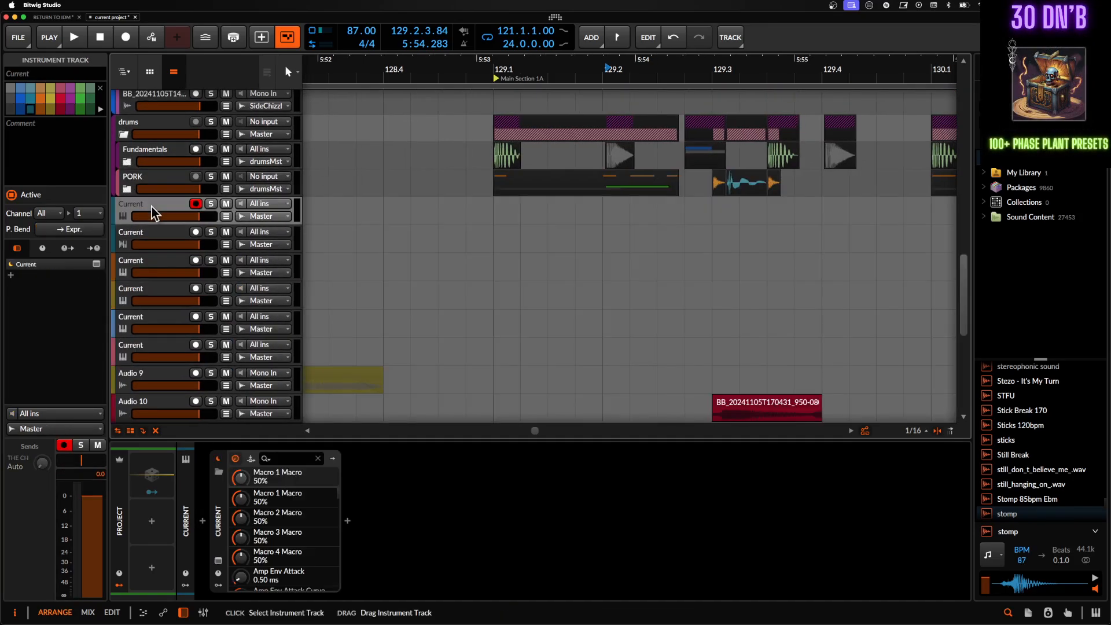
click(155, 242)
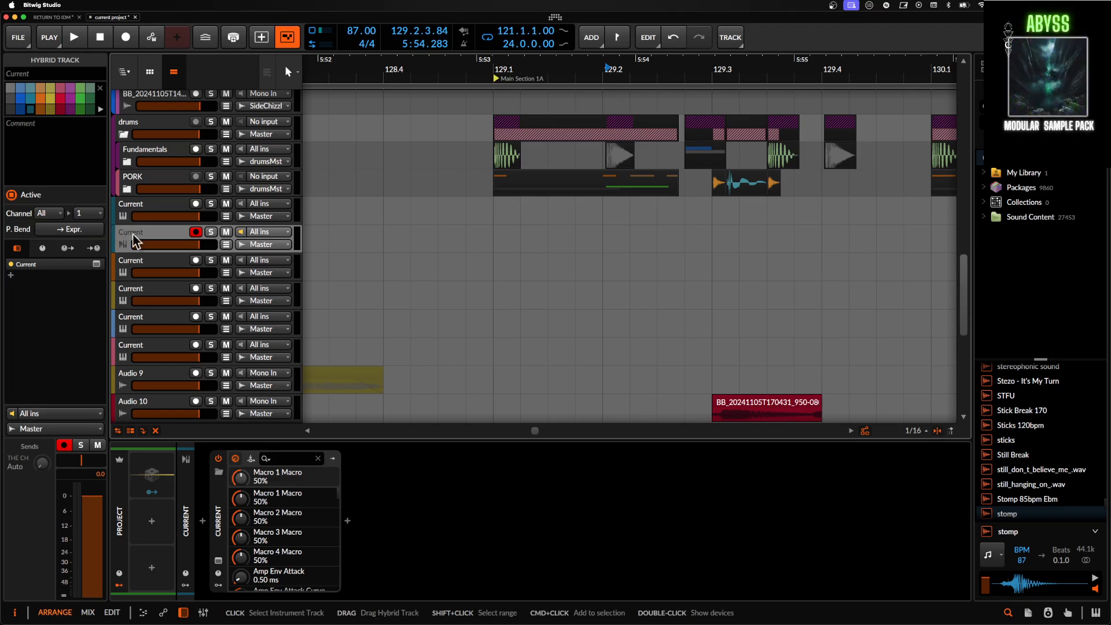
scroll(158, 278, down, 5)
scroll(156, 271, up, 3)
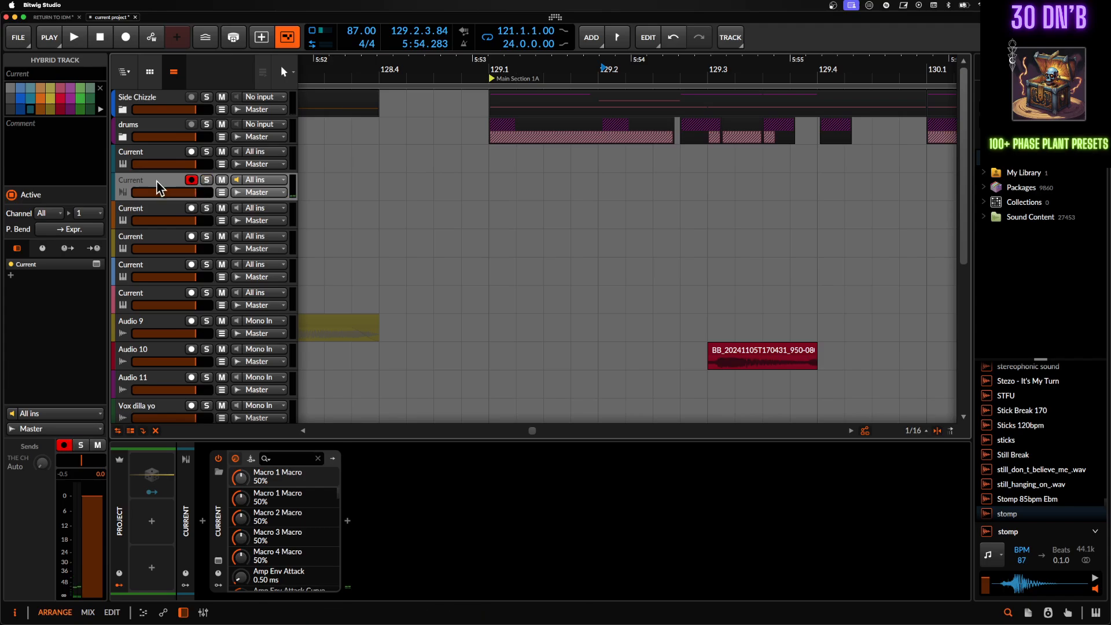
- Select the yellow Current instrument track and open the plug-in window of its Current synth
click(158, 213)
click(157, 246)
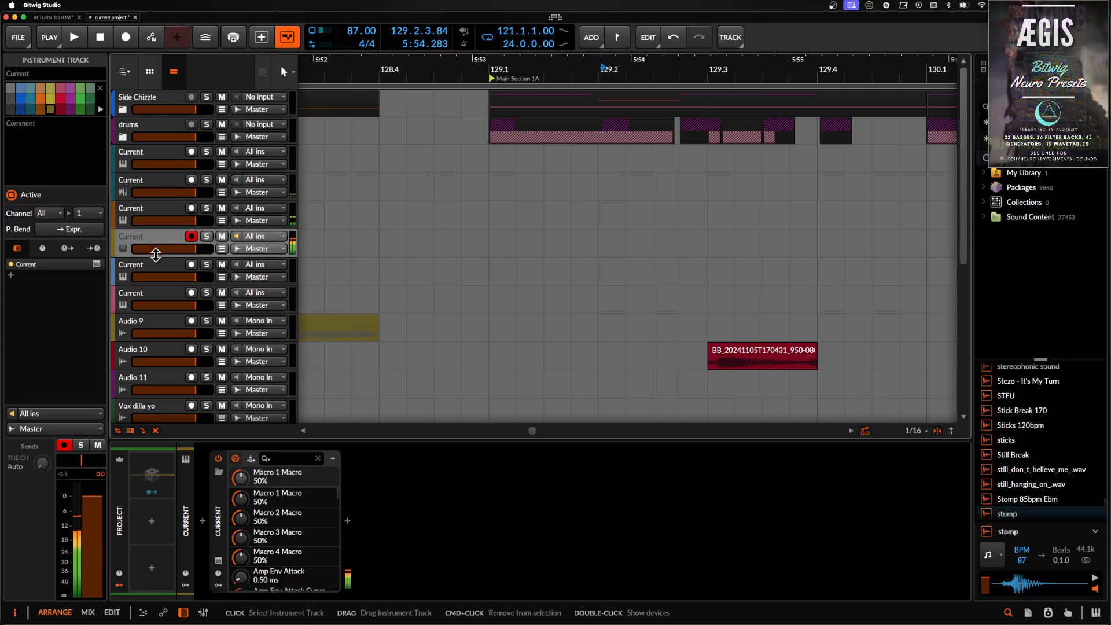
double_click(150, 238)
click(220, 561)
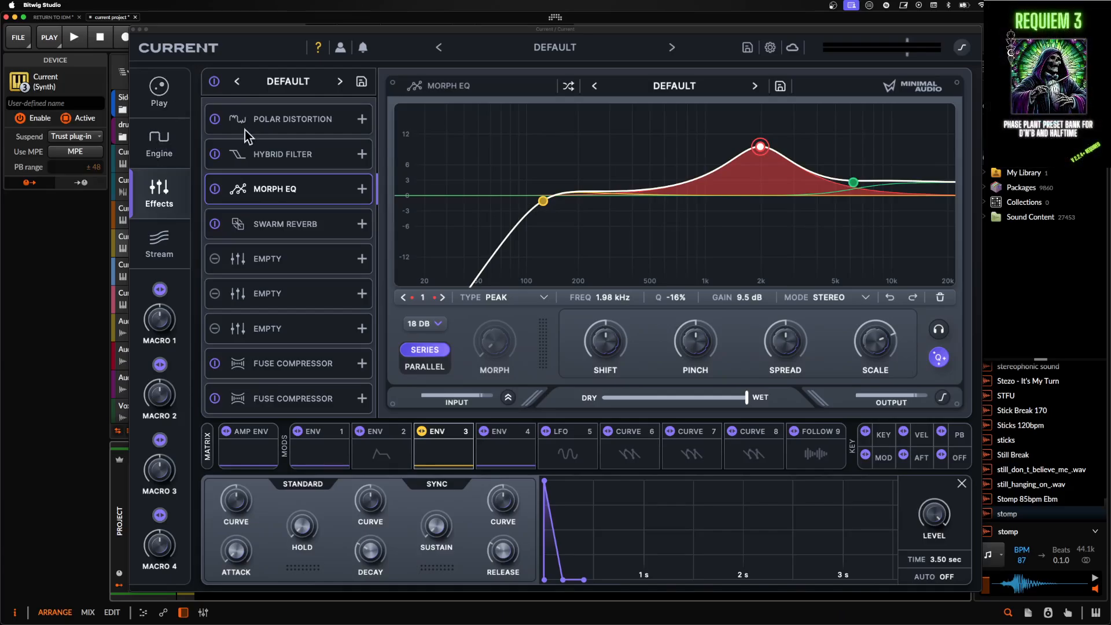
- Look through the engine's wavetable, granular and sub/sampler sources to see which sound sources the patch uses
click(157, 144)
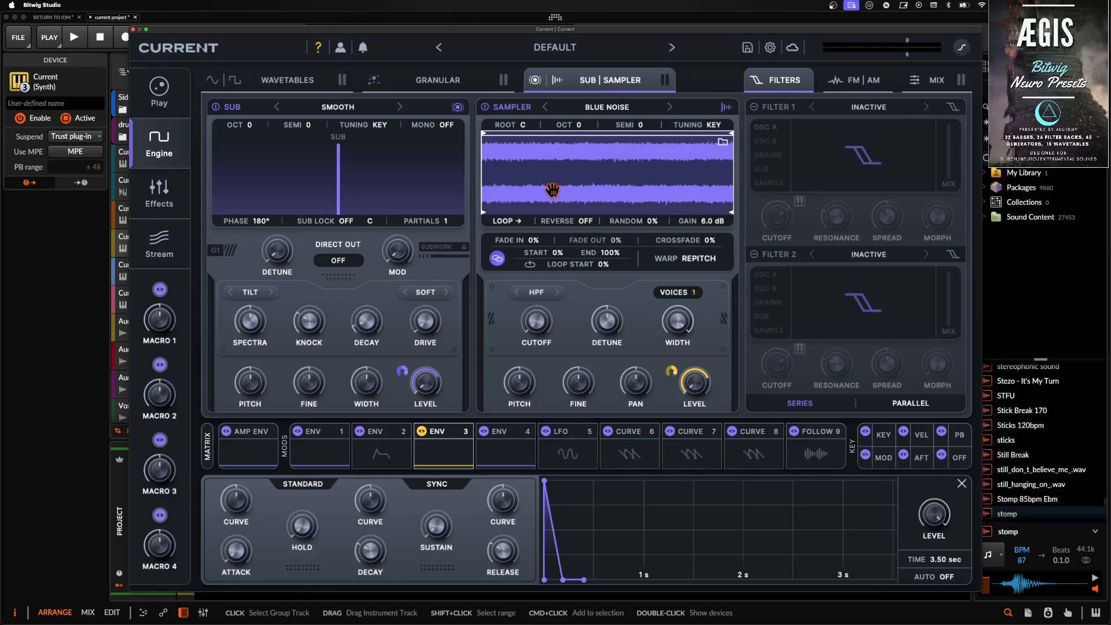
click(211, 85)
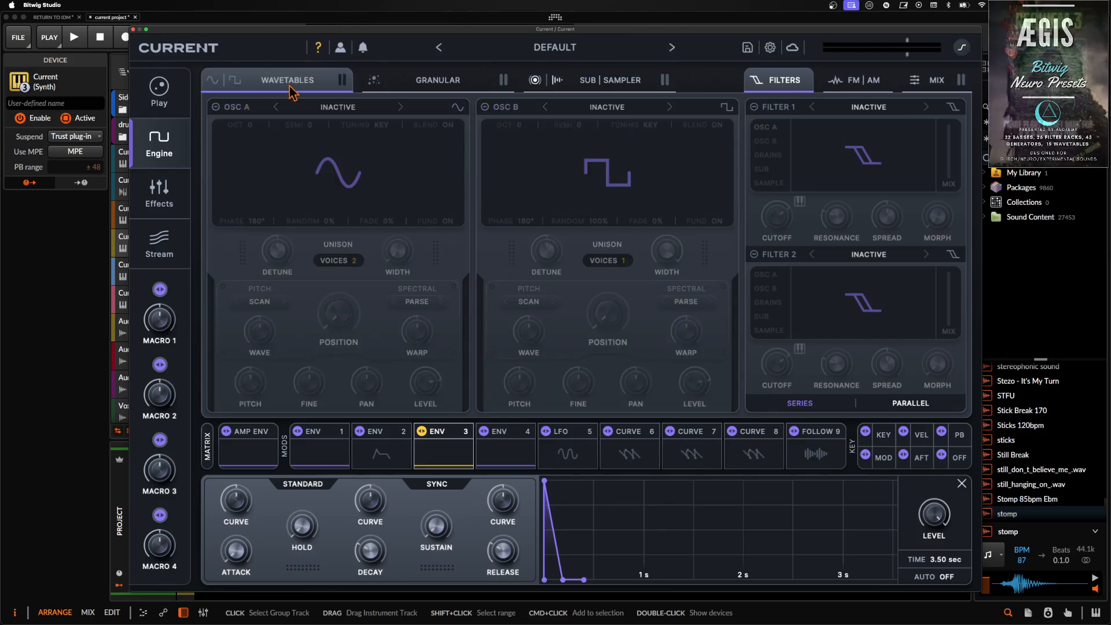
click(457, 85)
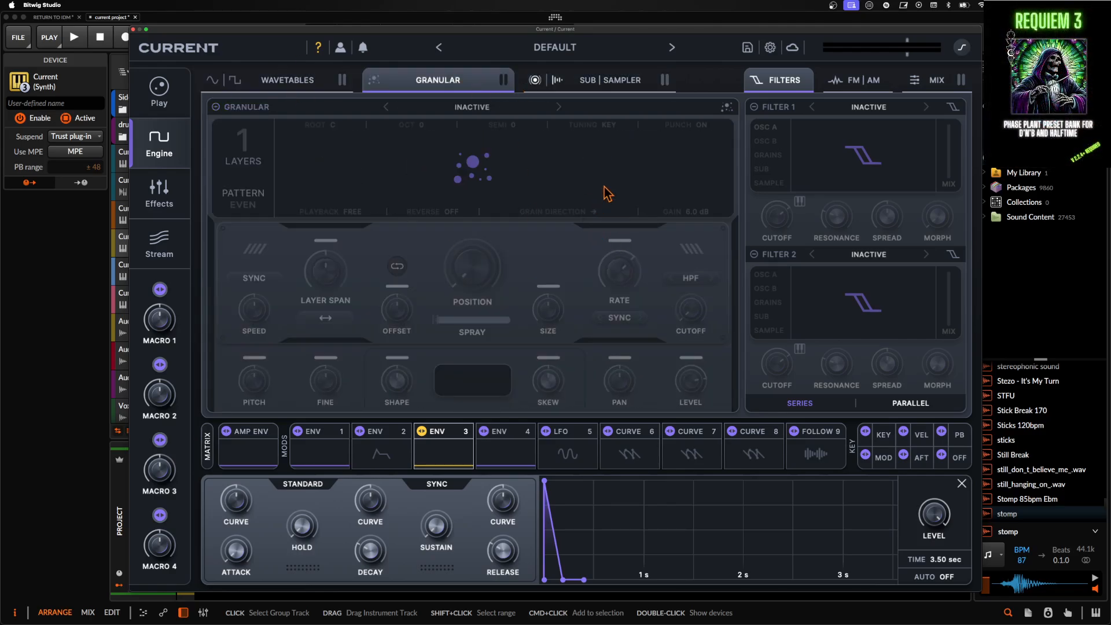
click(617, 85)
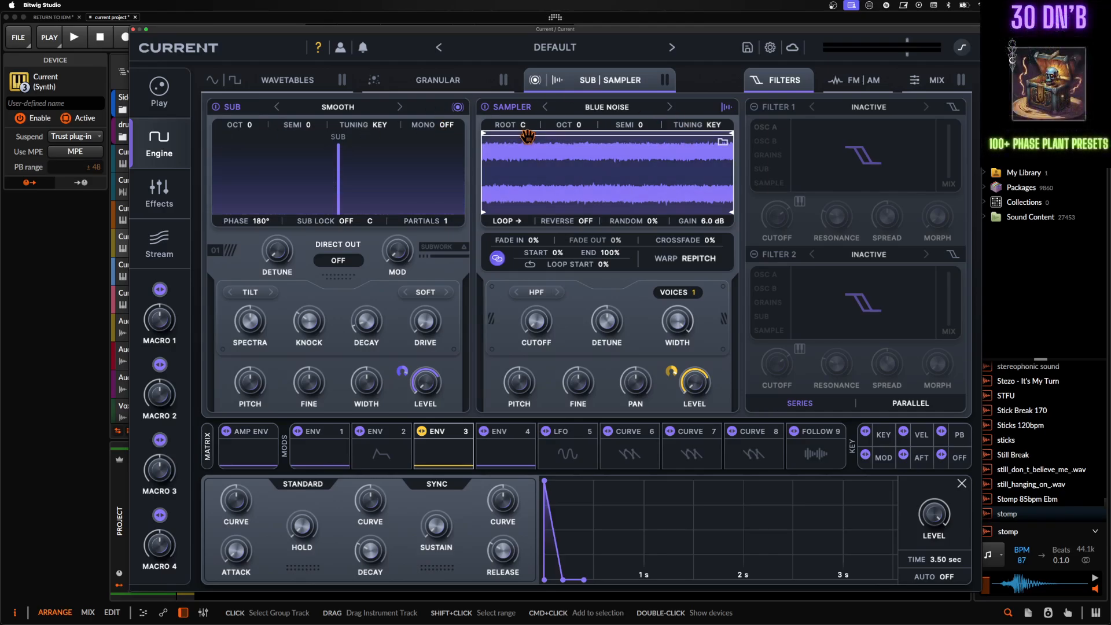
click(159, 192)
click(165, 149)
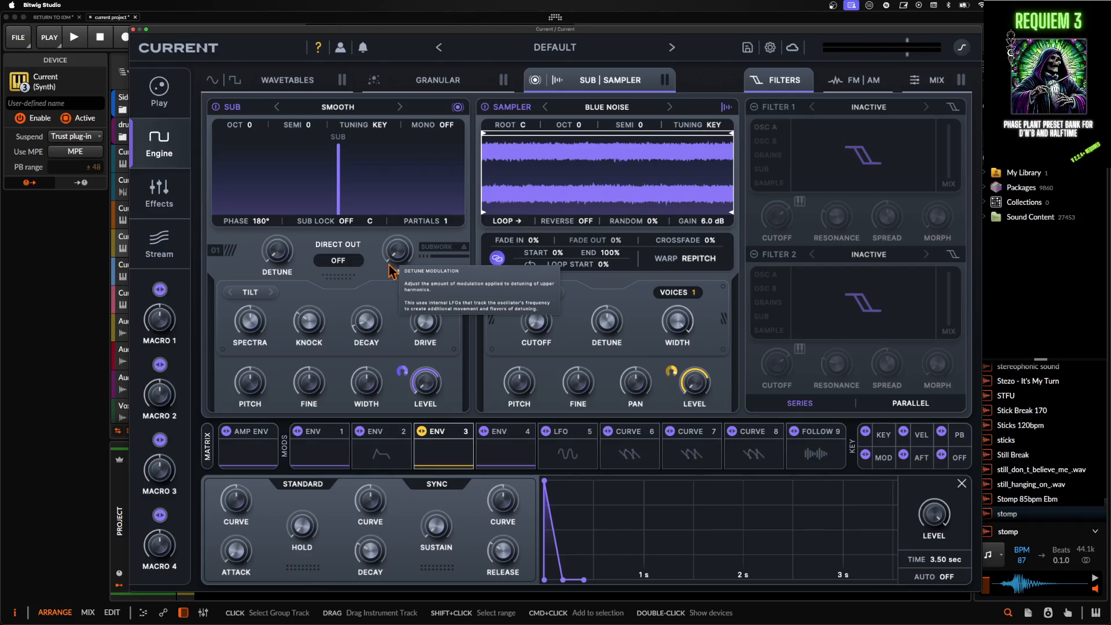
- Switch the effects rack back on, inspect its Swarm Reverb and two Fuse Compressors, and close the synth window
click(172, 207)
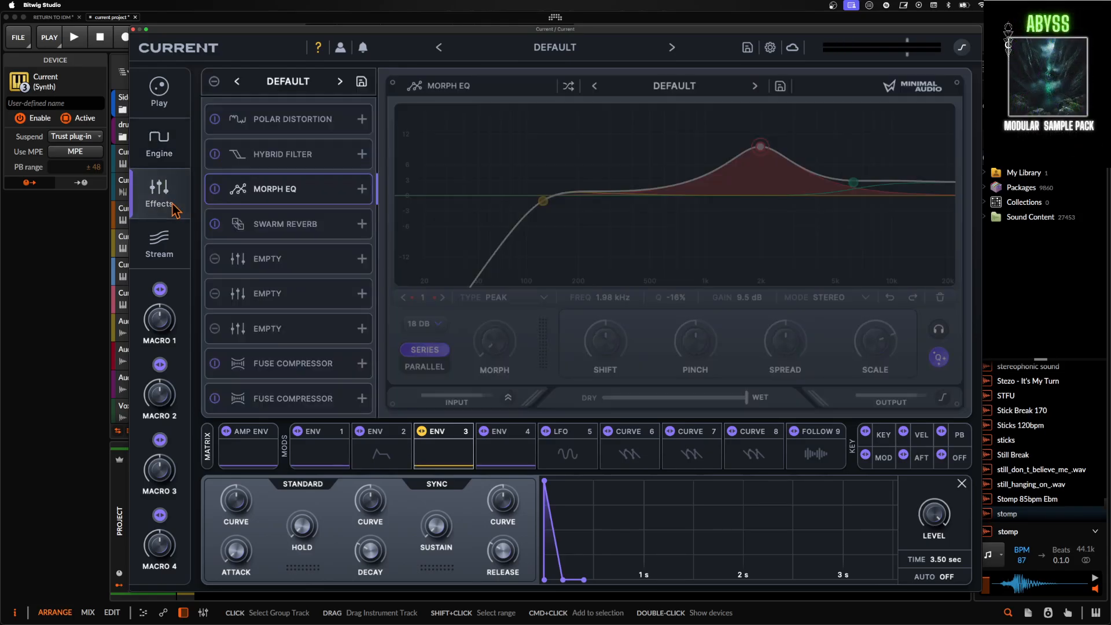
click(214, 82)
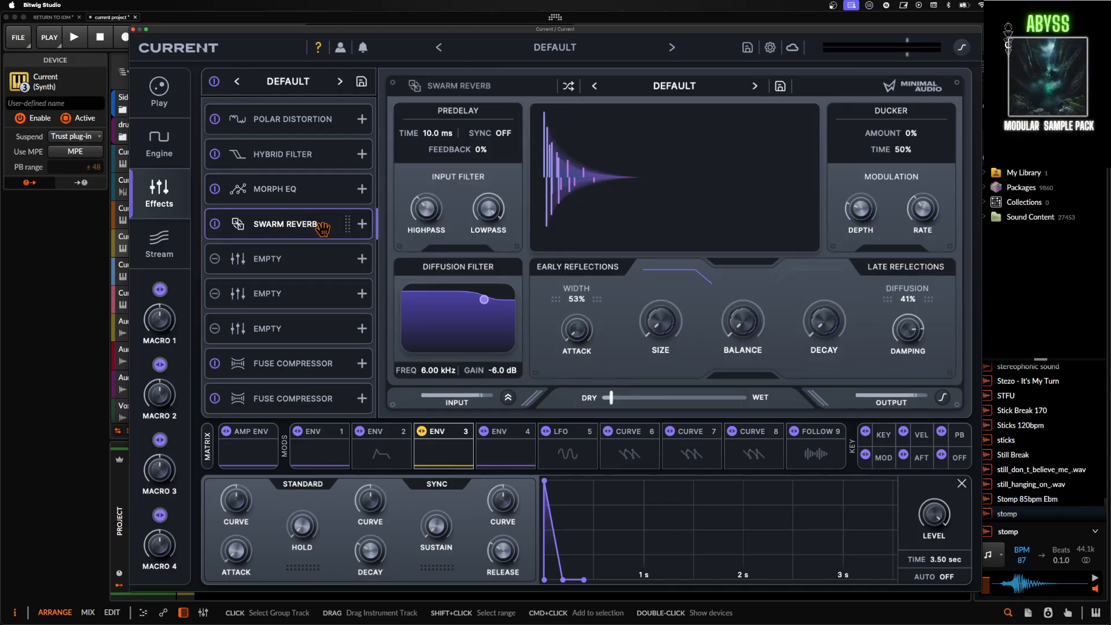
click(301, 364)
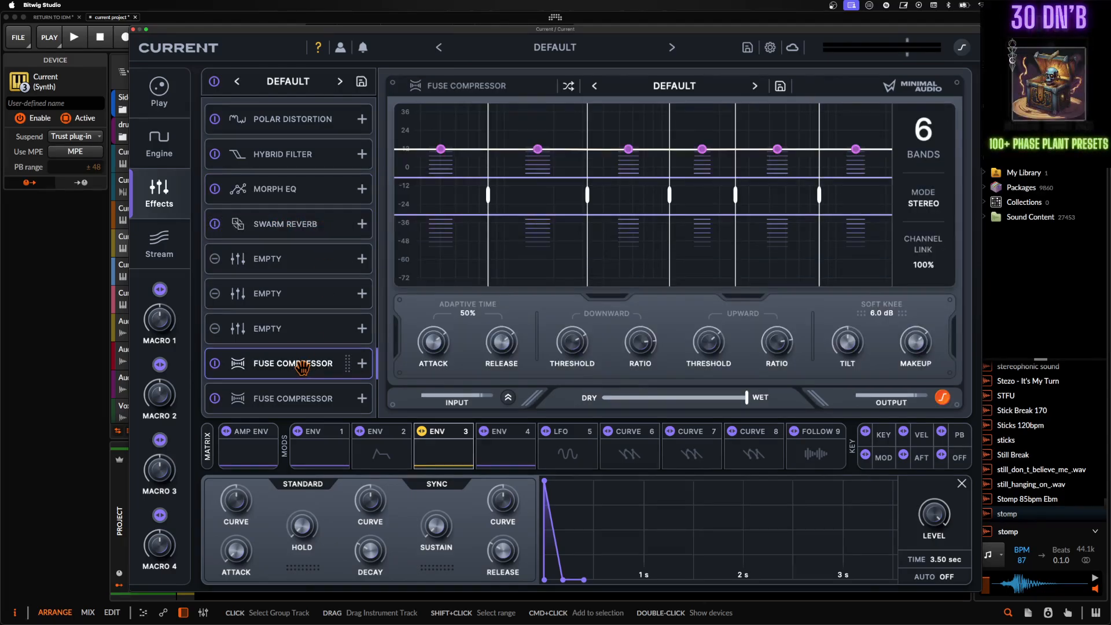
click(313, 402)
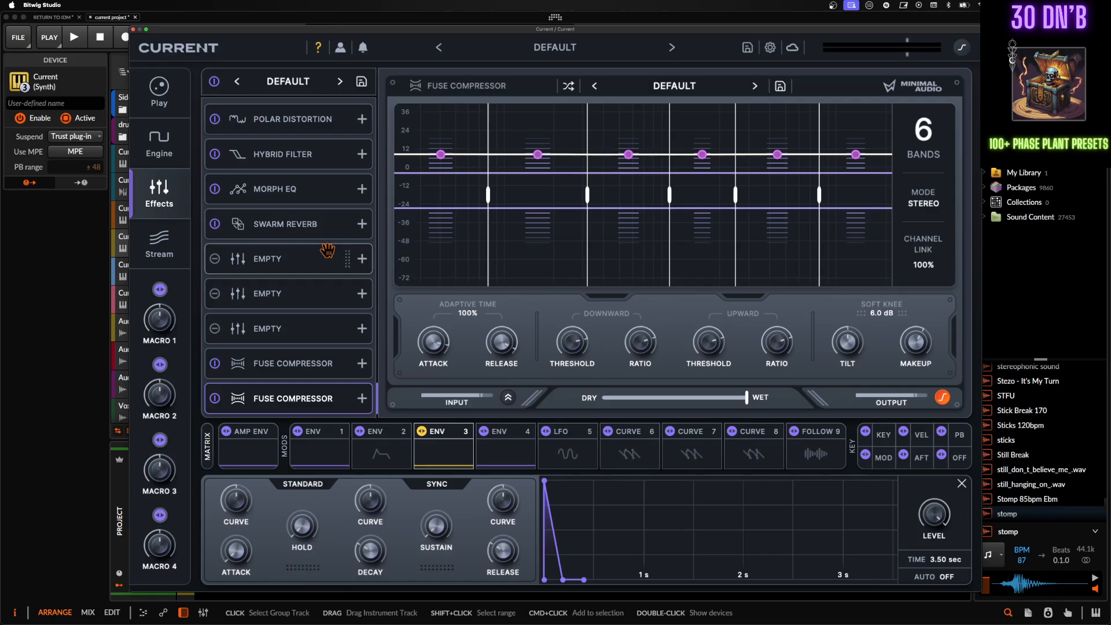
click(133, 29)
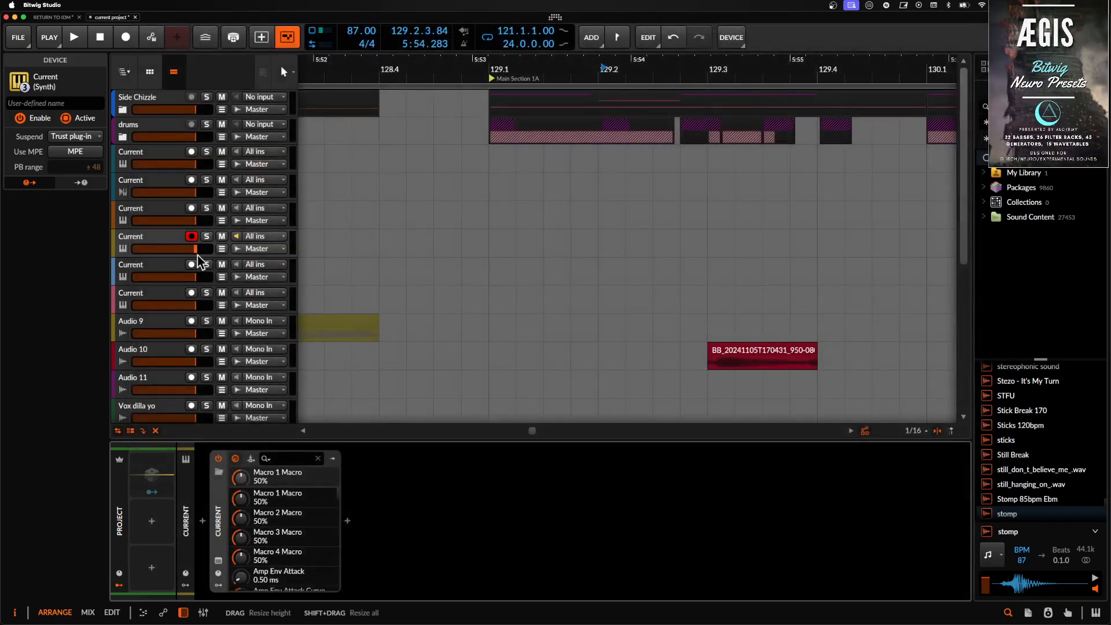
- Add an instrument track below the yellow Current track and load the Current synth on it
click(160, 243)
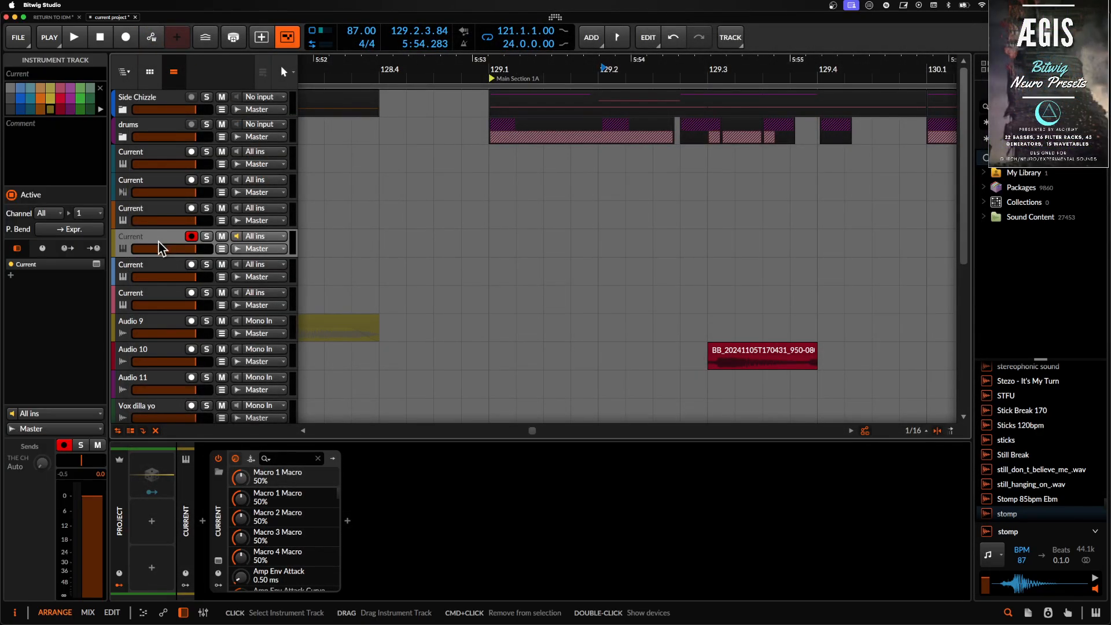
key(super+t)
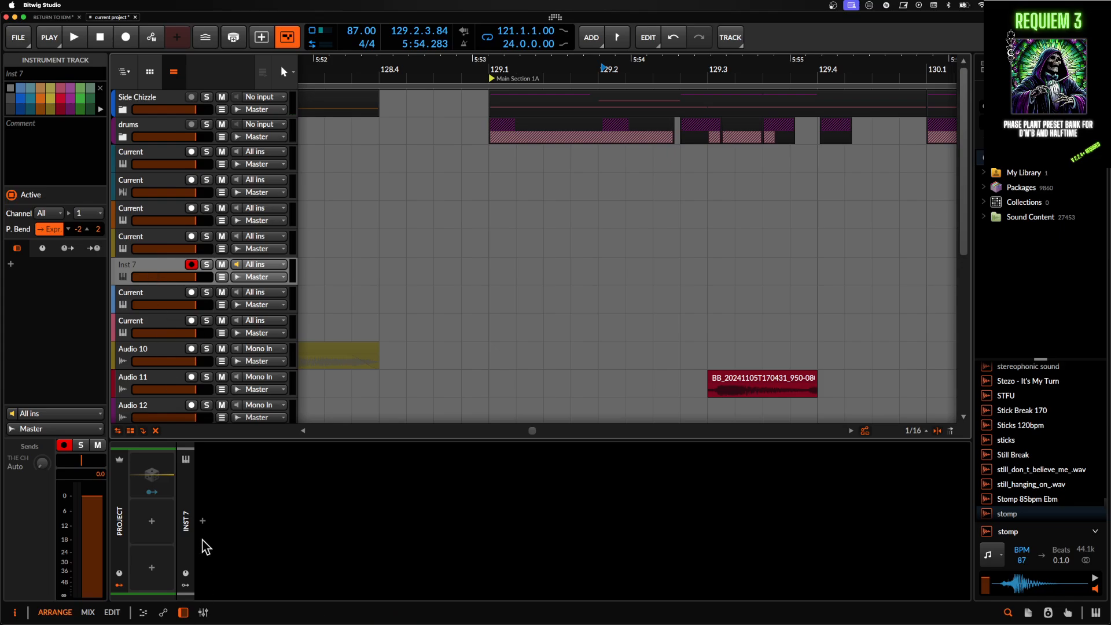
click(203, 521)
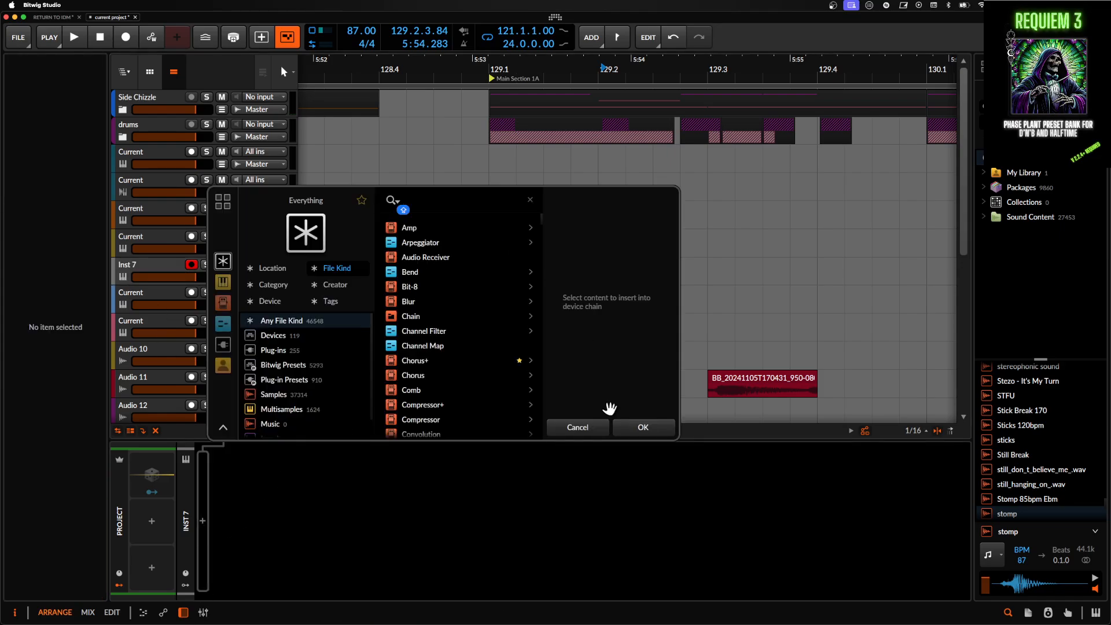
text(CURRENT)
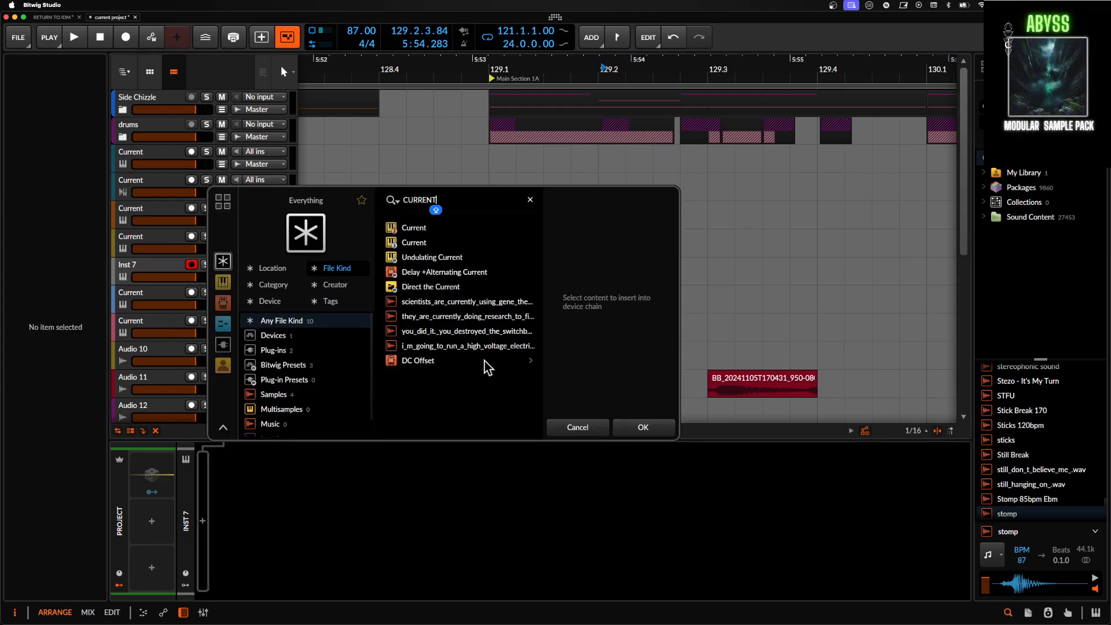
click(415, 243)
click(640, 426)
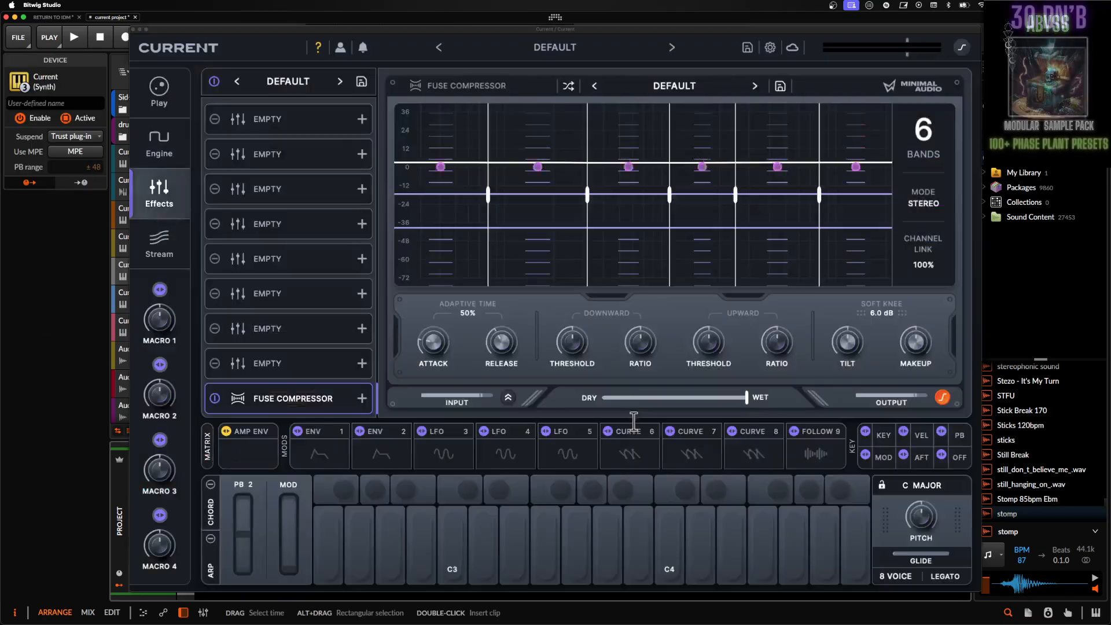
- Turn off the new synth's Fuse Compressor and both wavetable oscillators, OSC A and OSC B
click(215, 398)
click(173, 142)
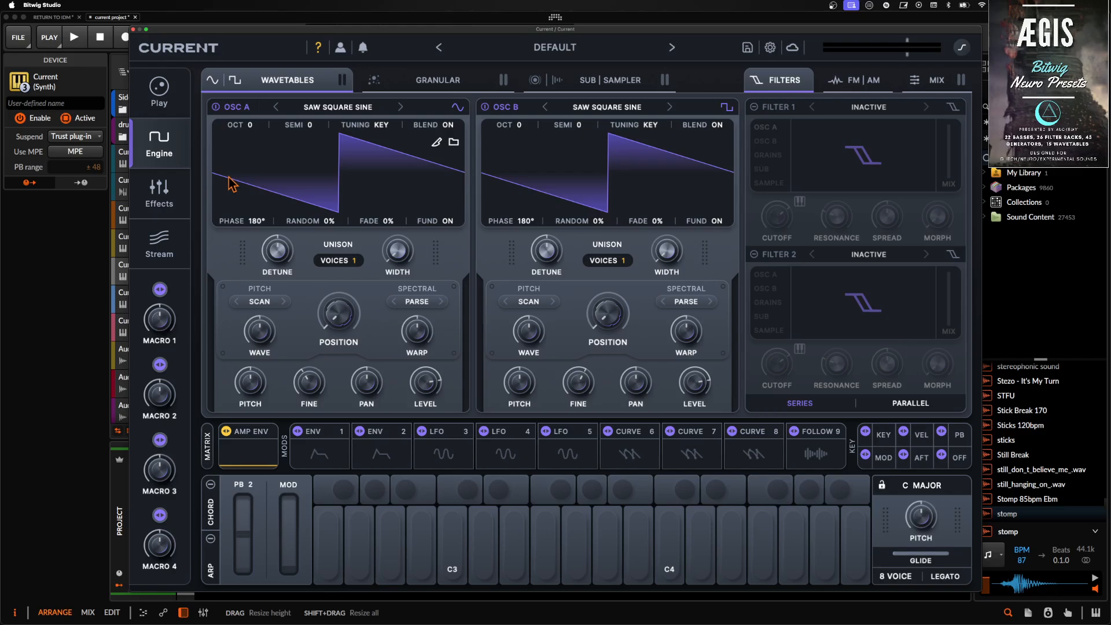
click(214, 81)
click(235, 81)
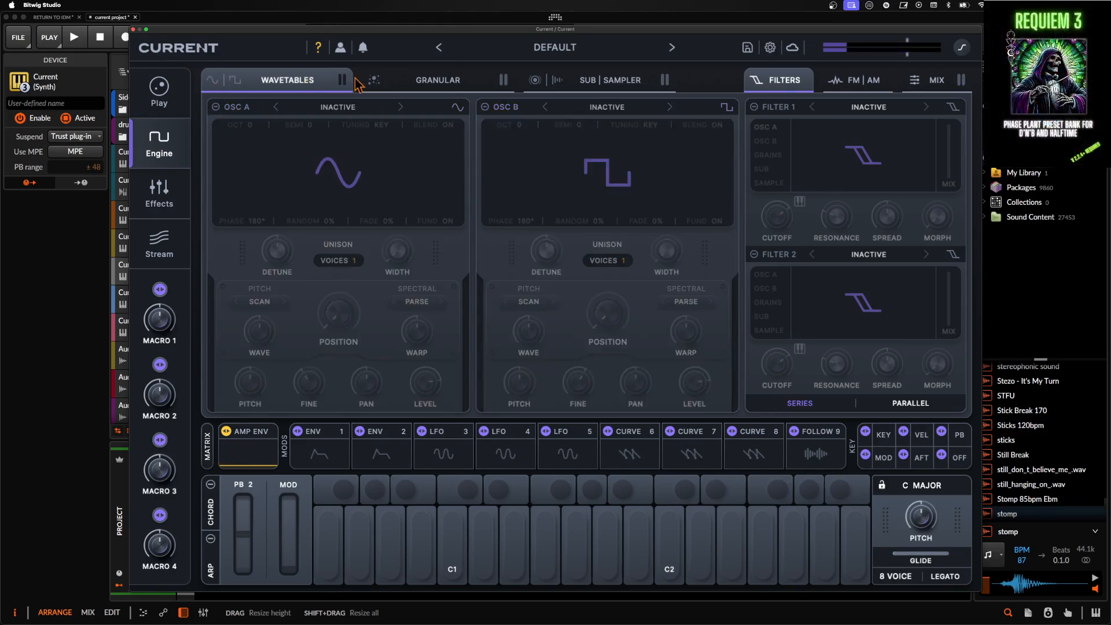
- Enable the Sub oscillator and shape Env 1 with an instant attack, a short decay and no sustain
click(634, 84)
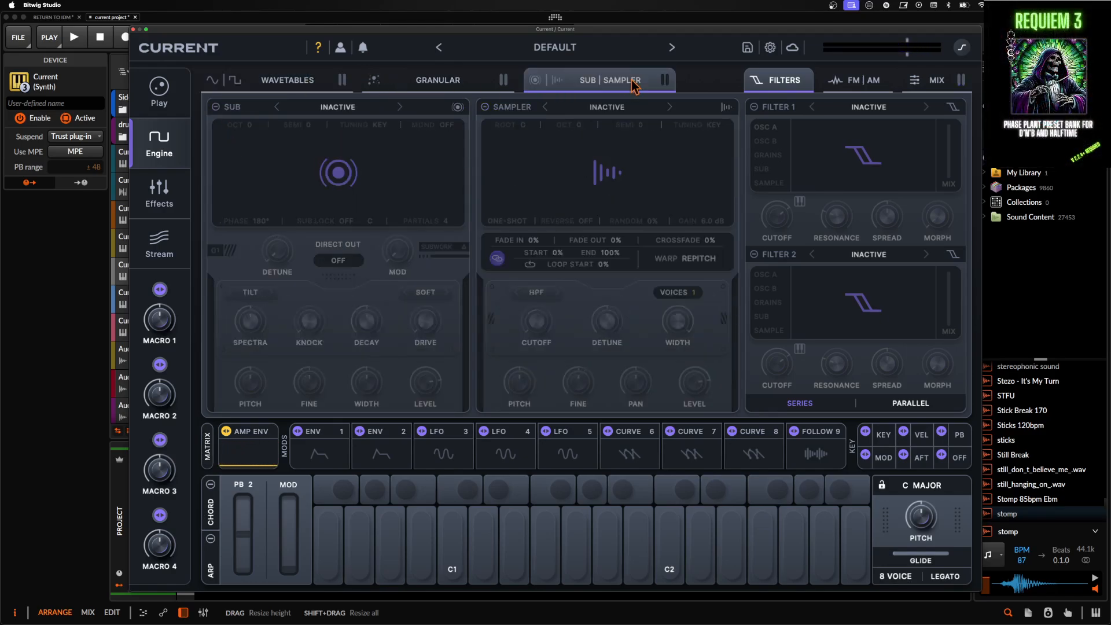
click(216, 107)
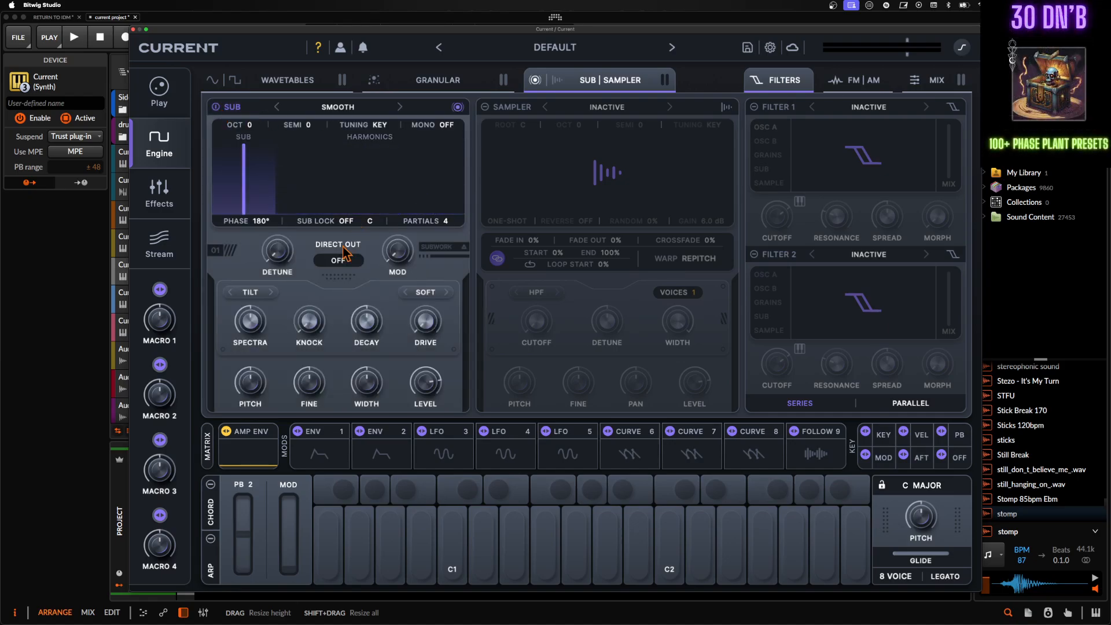
click(320, 449)
drag(566, 481, 569, 603)
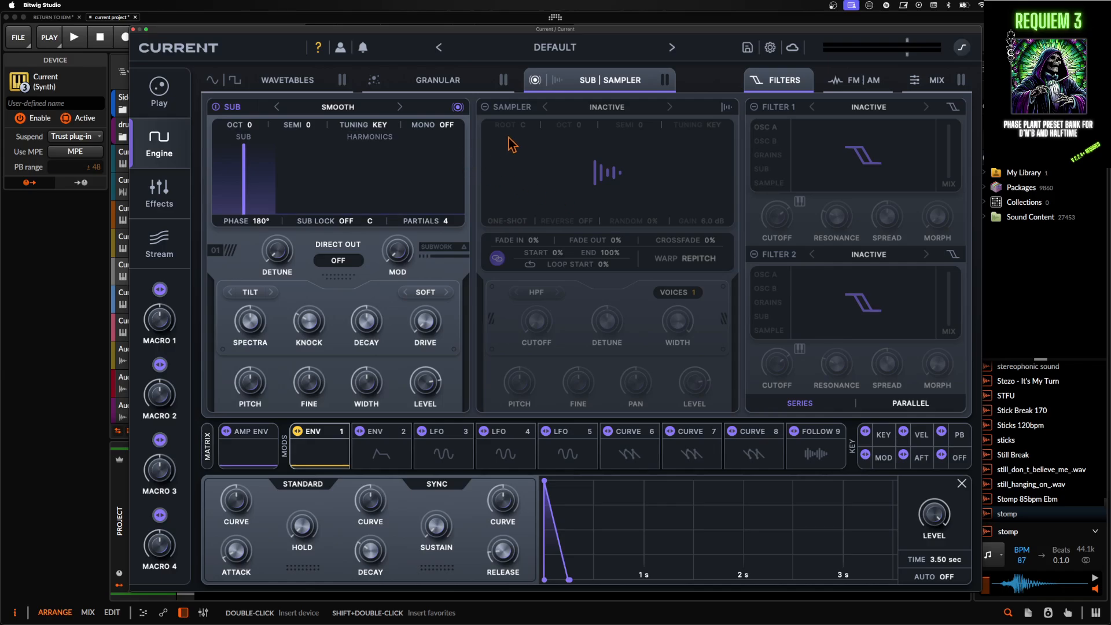
- Enable the Sampler and load the Blue Noise sample from the Factory Noise category
click(485, 106)
click(605, 107)
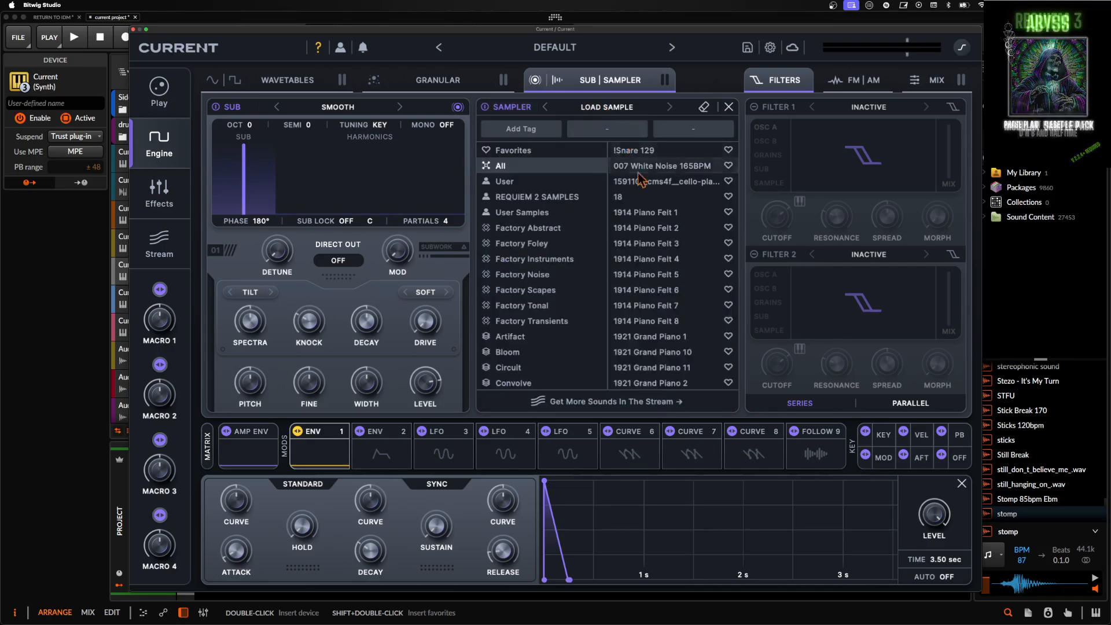
click(547, 273)
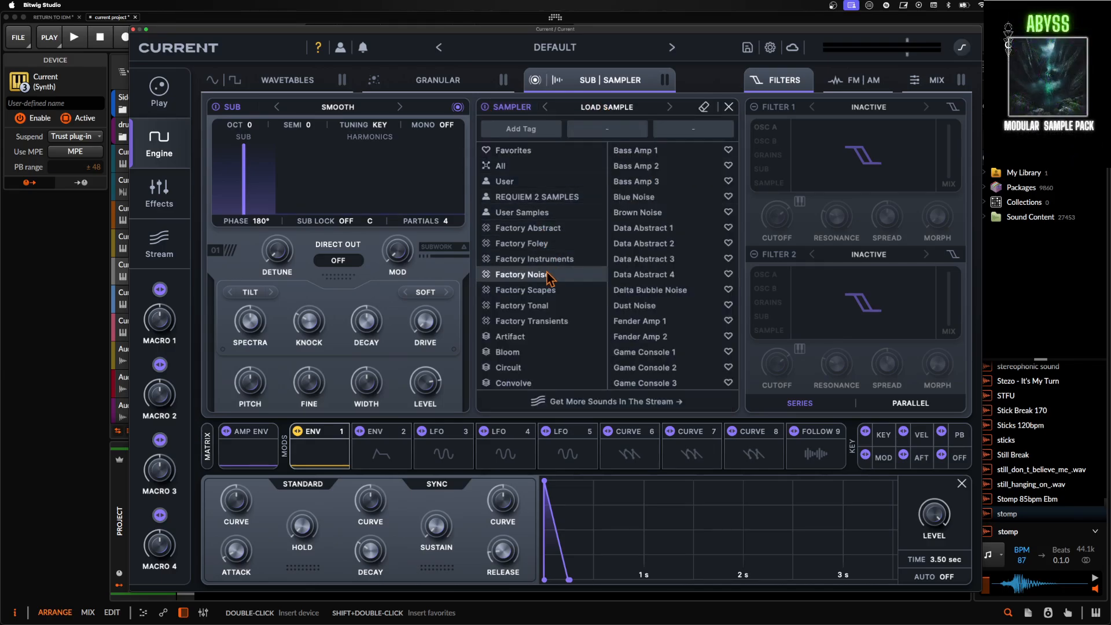
click(634, 199)
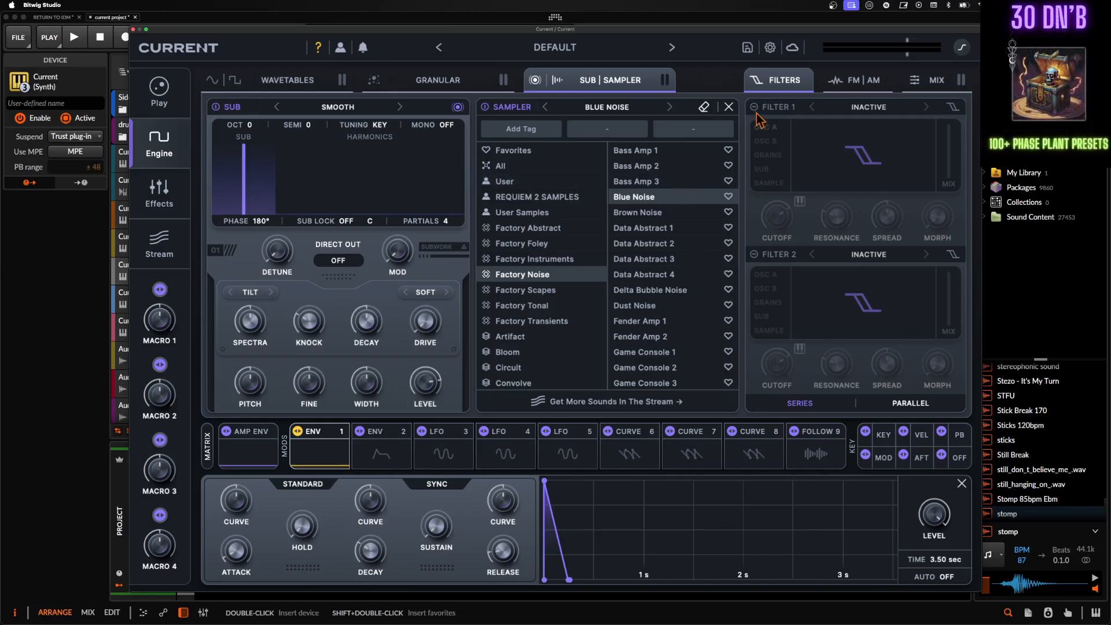
click(728, 107)
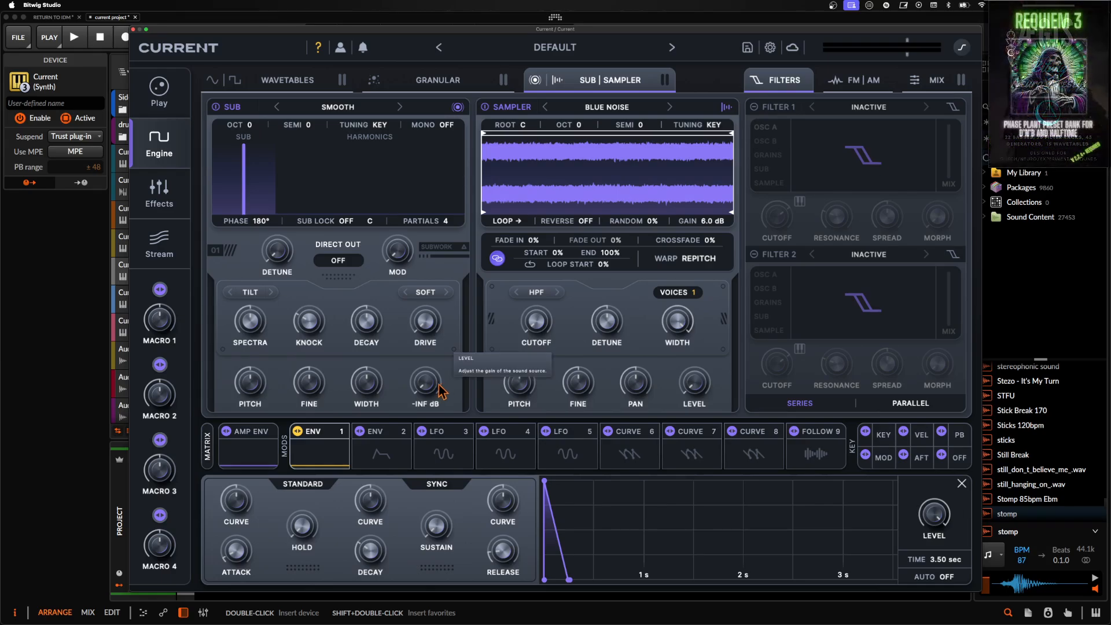
- Modulate the Sub's level up from -INF dB with Env 1 and give that envelope a longer, inward-curved decay
drag(446, 389, 435, 257)
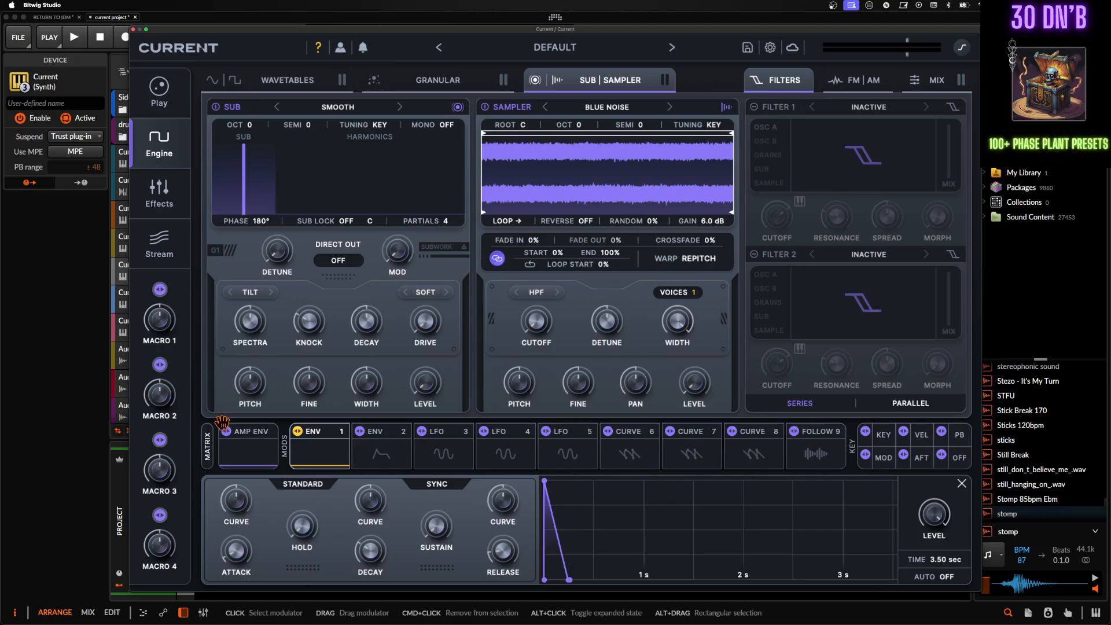
drag(564, 530, 541, 486)
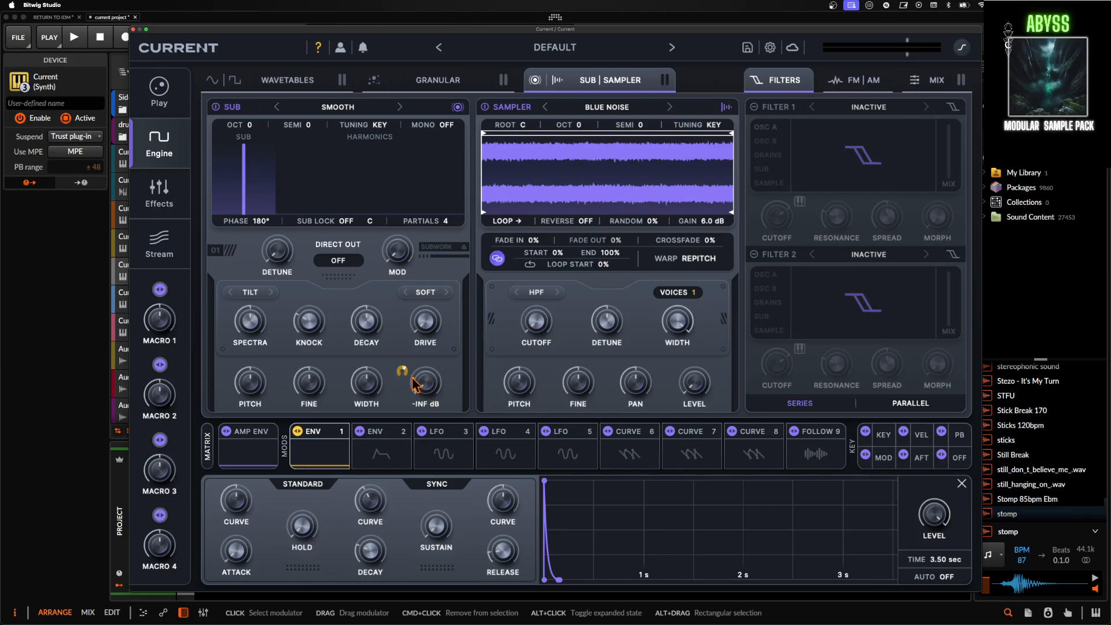
drag(400, 319, 399, 320)
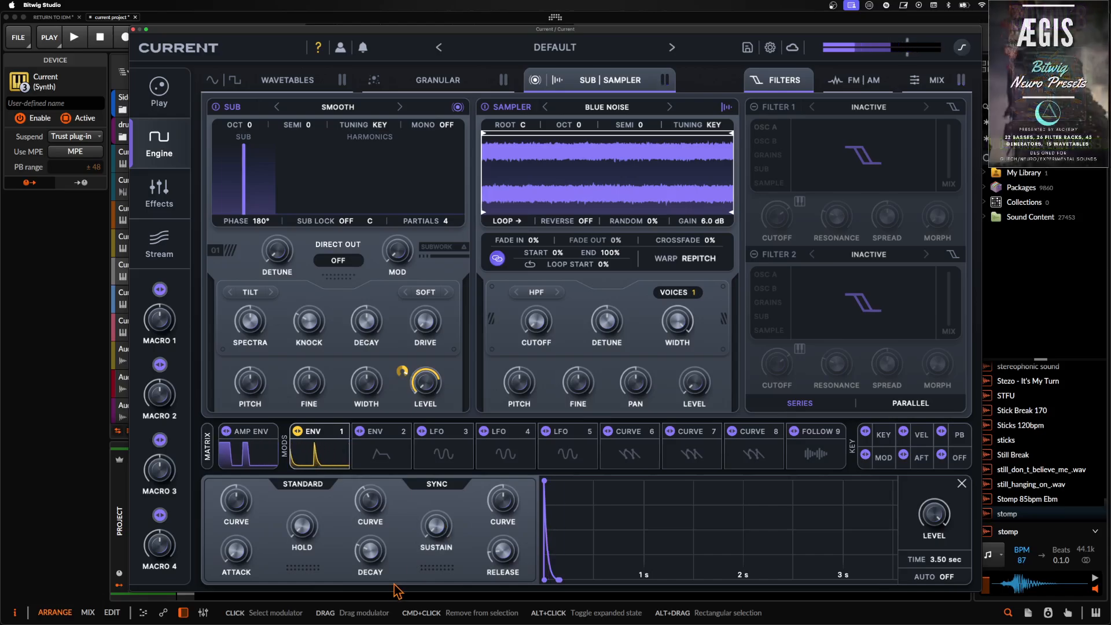
scroll(377, 554, up, 5)
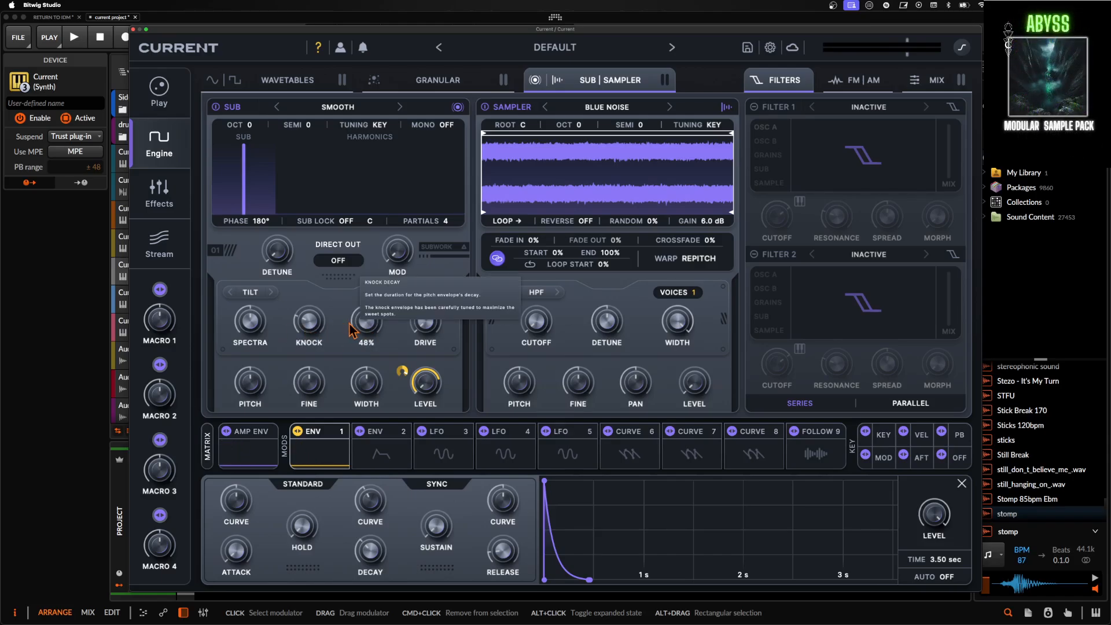
- Adjust the Sub's knock decay and raise the Sampler's level from silence
drag(367, 328, 367, 332)
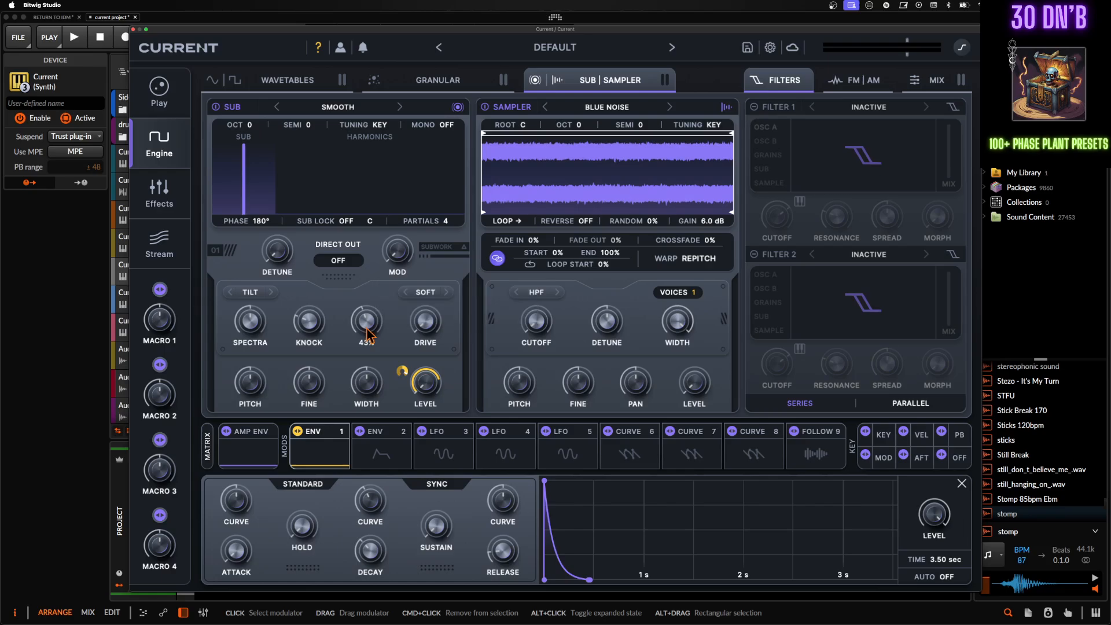
drag(367, 331, 366, 348)
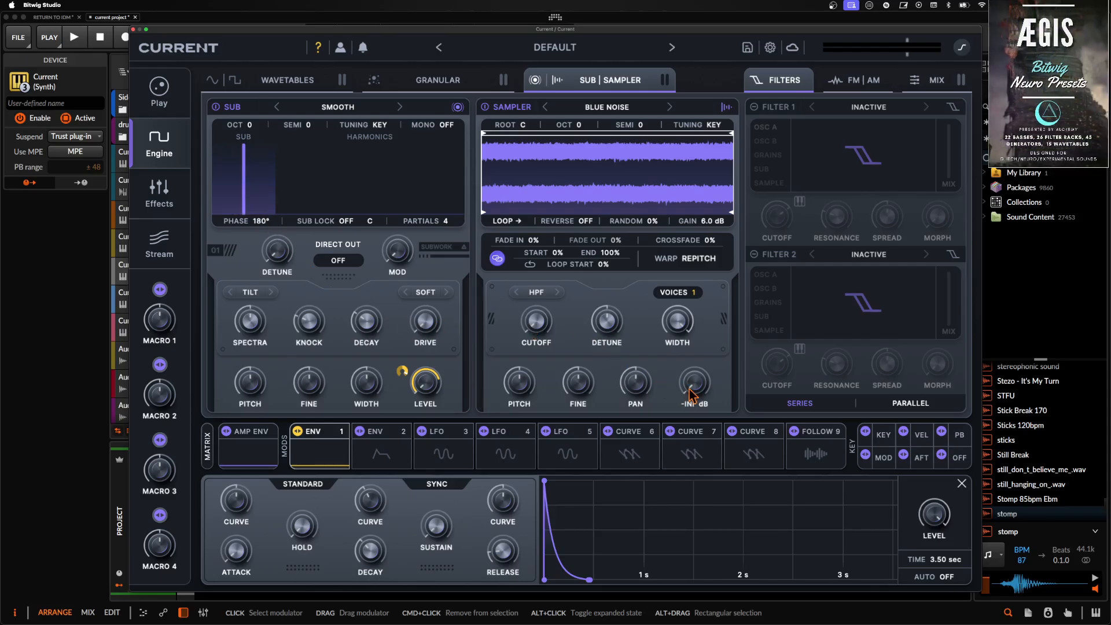
drag(690, 312, 680, 275)
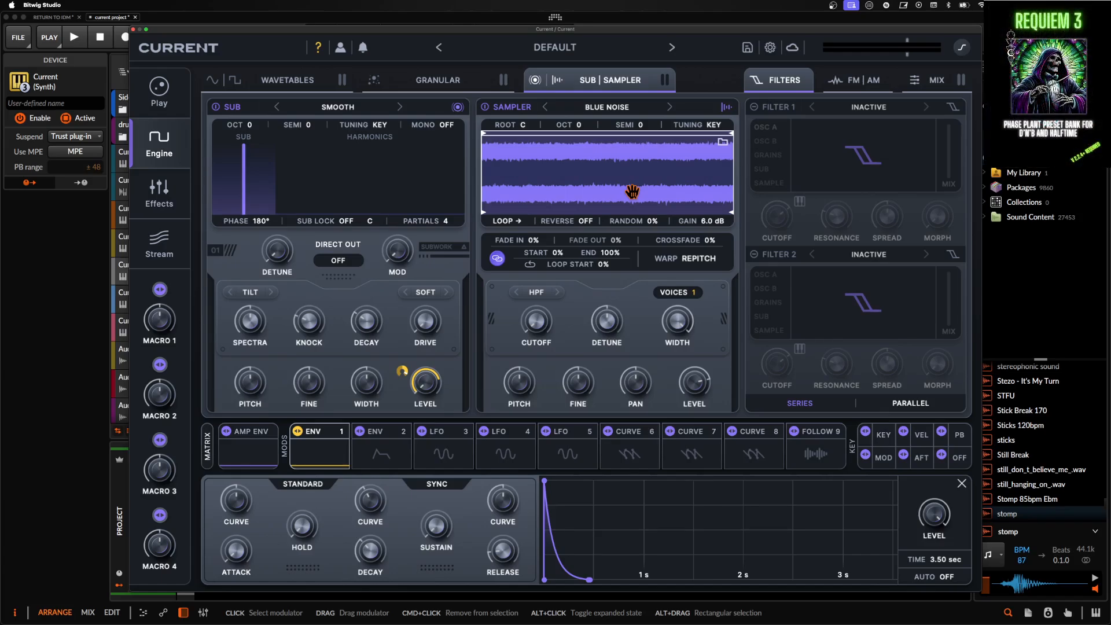
- Change the Env 2 modulator to a Curve with a one-step flat start, a vertical rise to full level and a falling slope
click(388, 447)
right_click(382, 446)
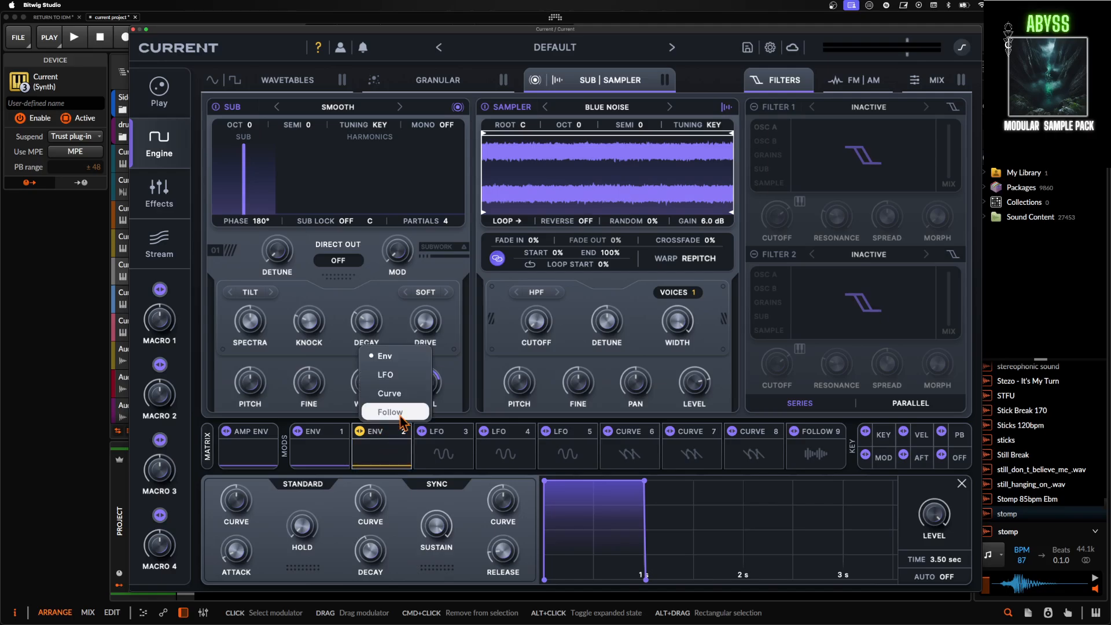
click(394, 389)
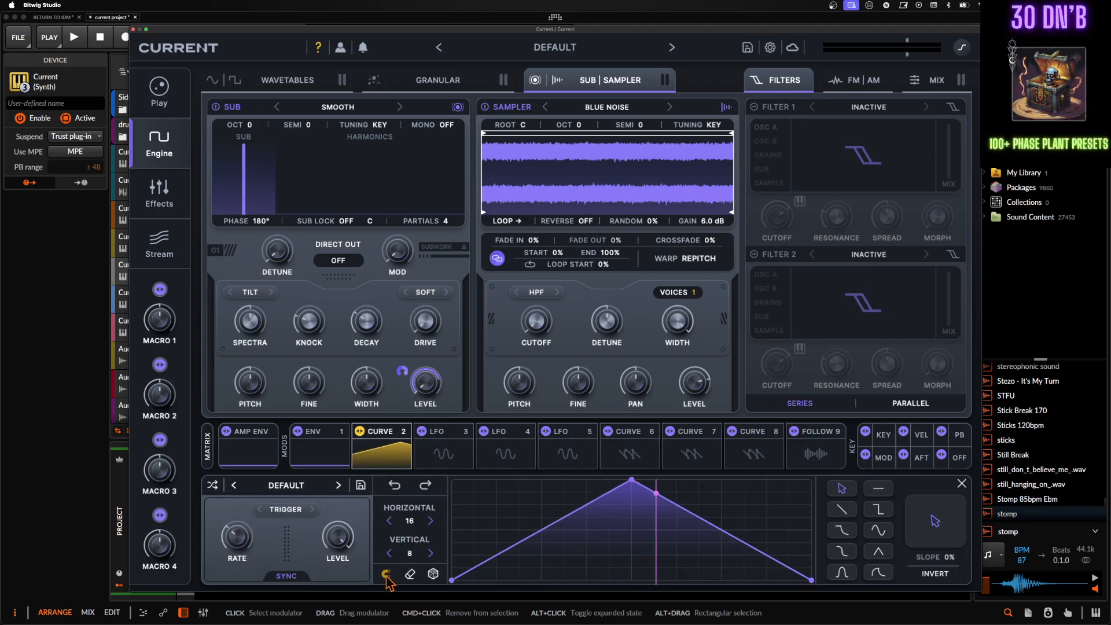
drag(474, 569, 473, 584)
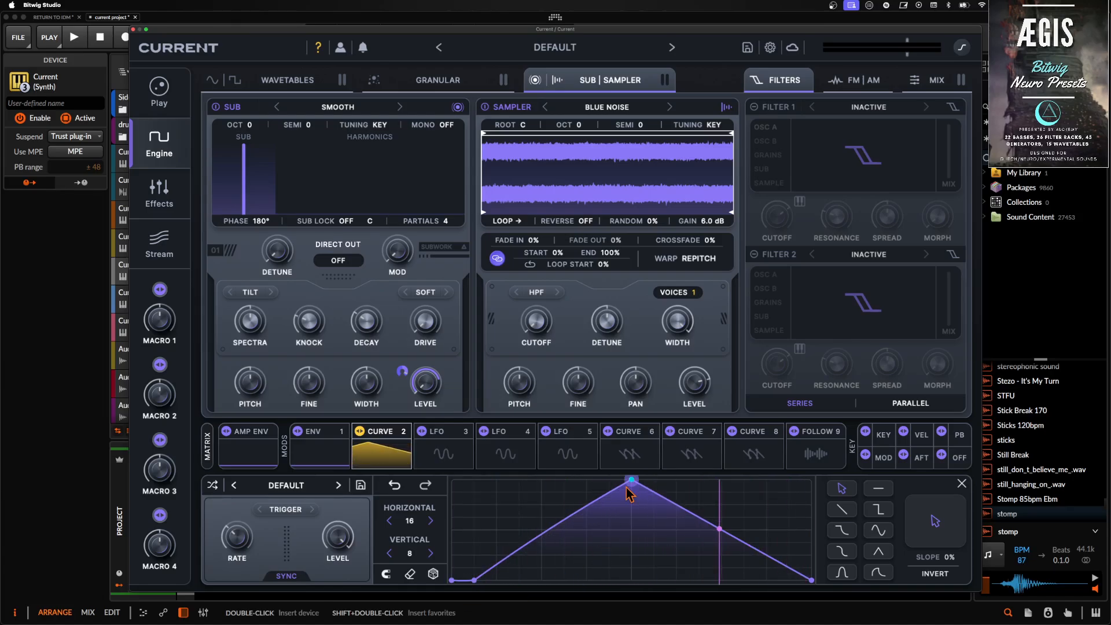
drag(632, 479, 474, 480)
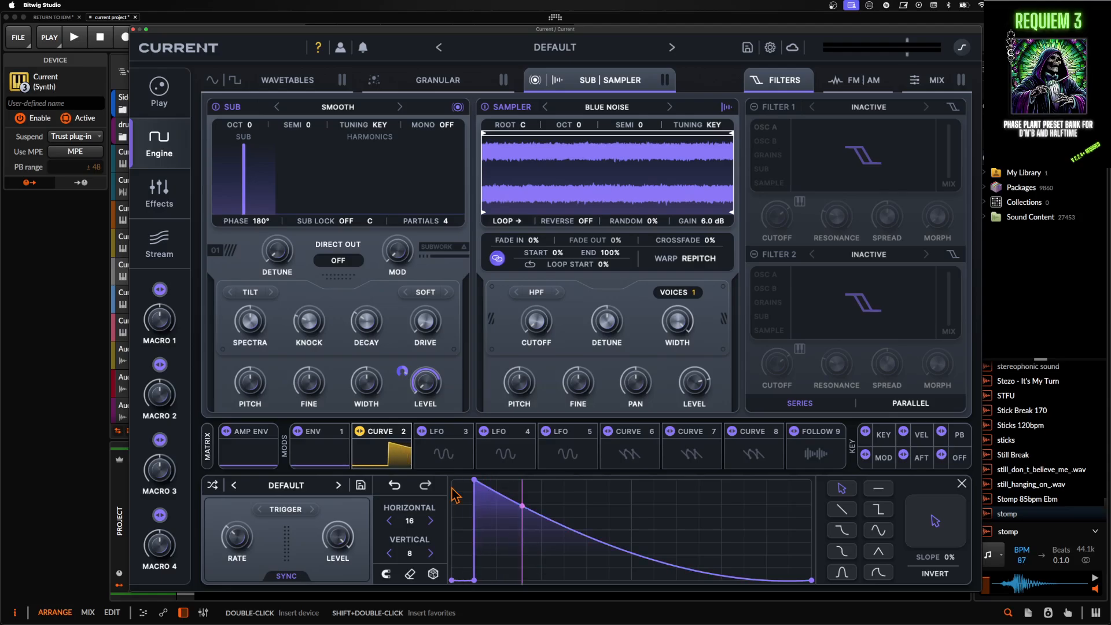
- Shape the Amp Env with no sustain and a decay of about 451 ms
click(247, 457)
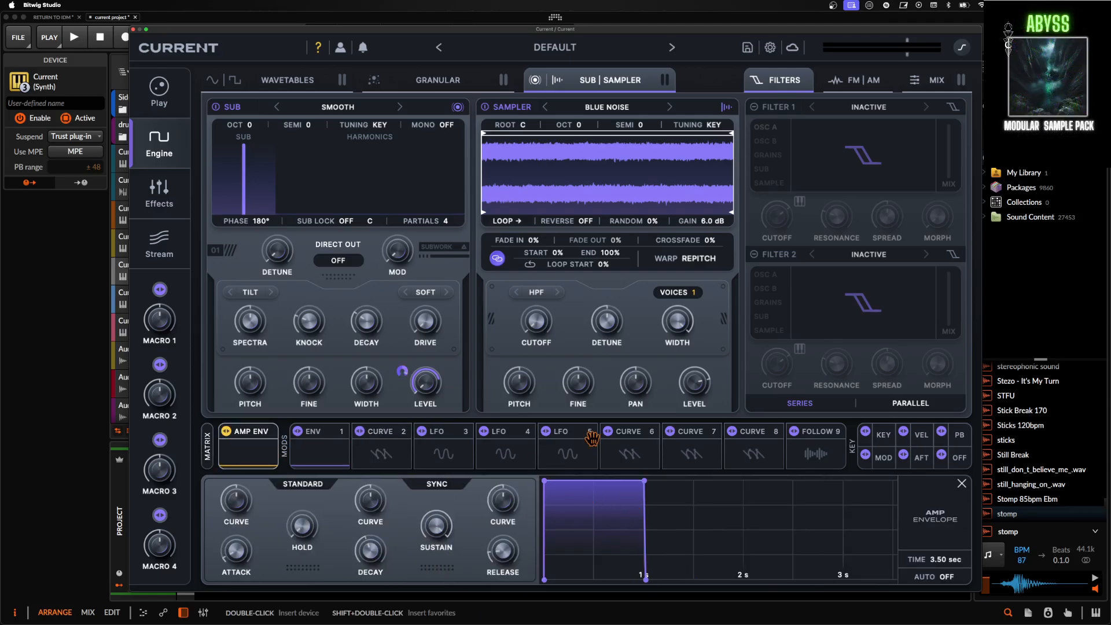
drag(644, 481, 591, 602)
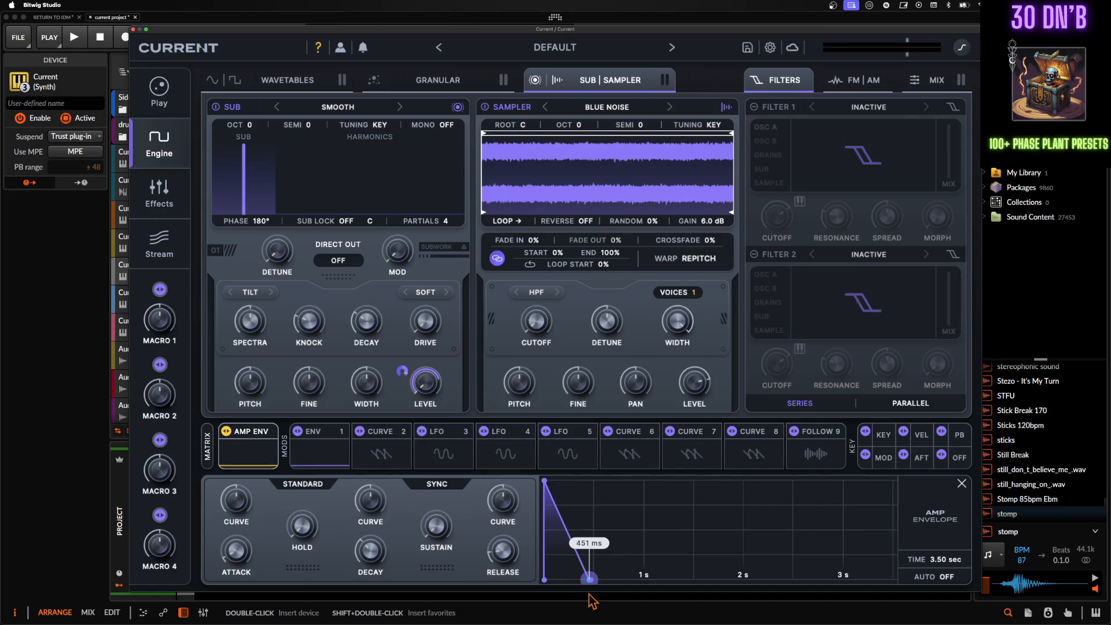
click(319, 451)
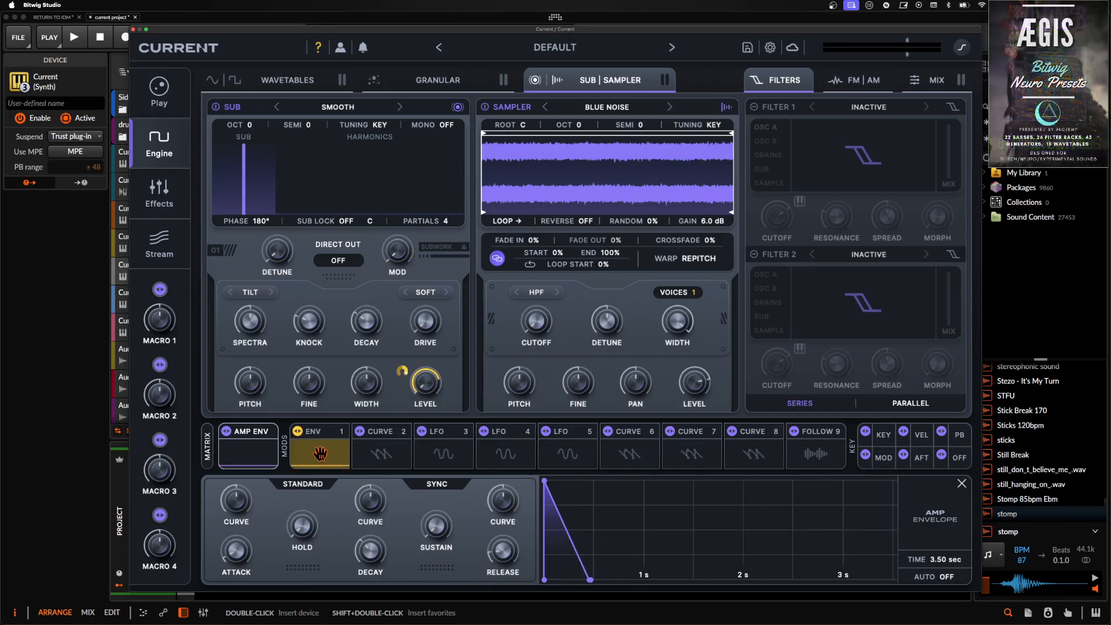
- Modulate the Sampler's level with Curve 2 and set that curve to One-Shot mode
click(381, 438)
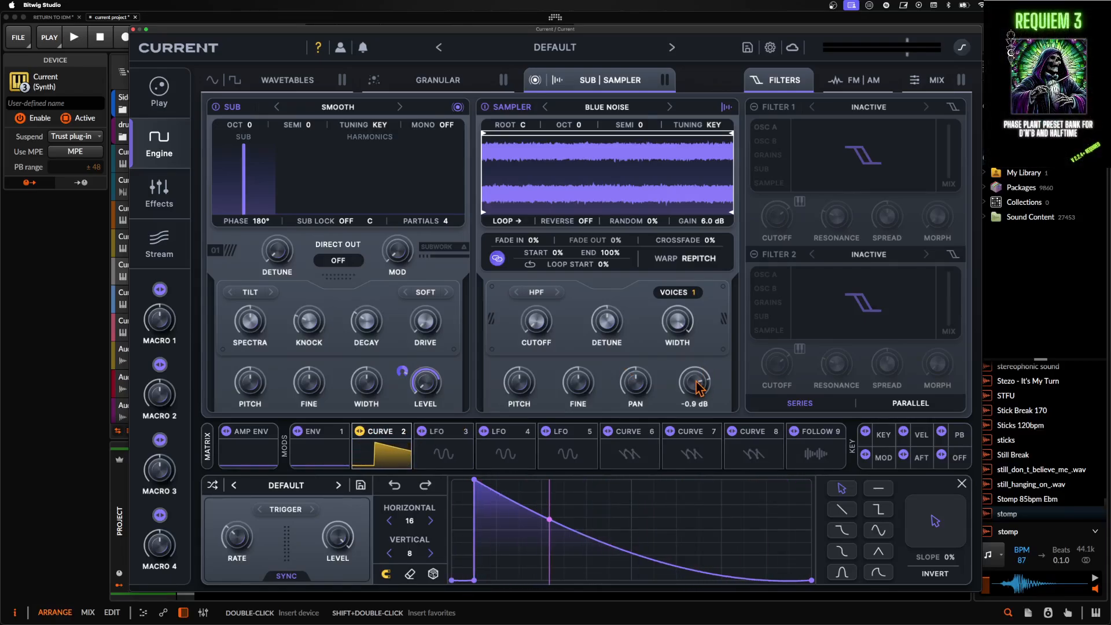
drag(400, 436, 673, 373)
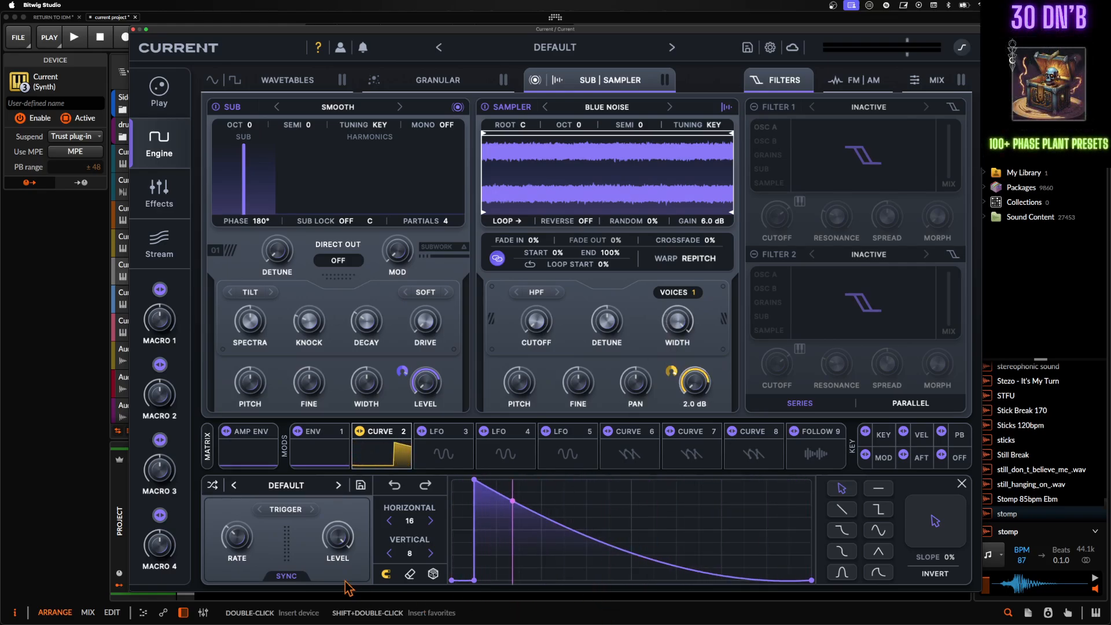
click(288, 511)
click(304, 565)
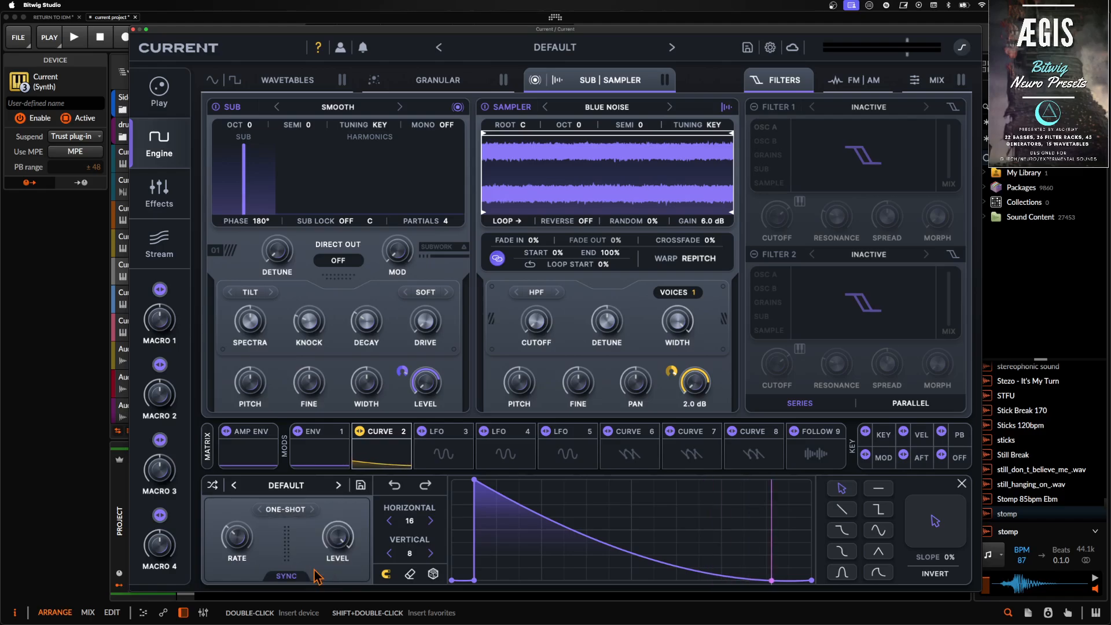
- Turn off Curve 2's tempo sync and fine-tune its free-running rate in Hz
drag(243, 550, 237, 496)
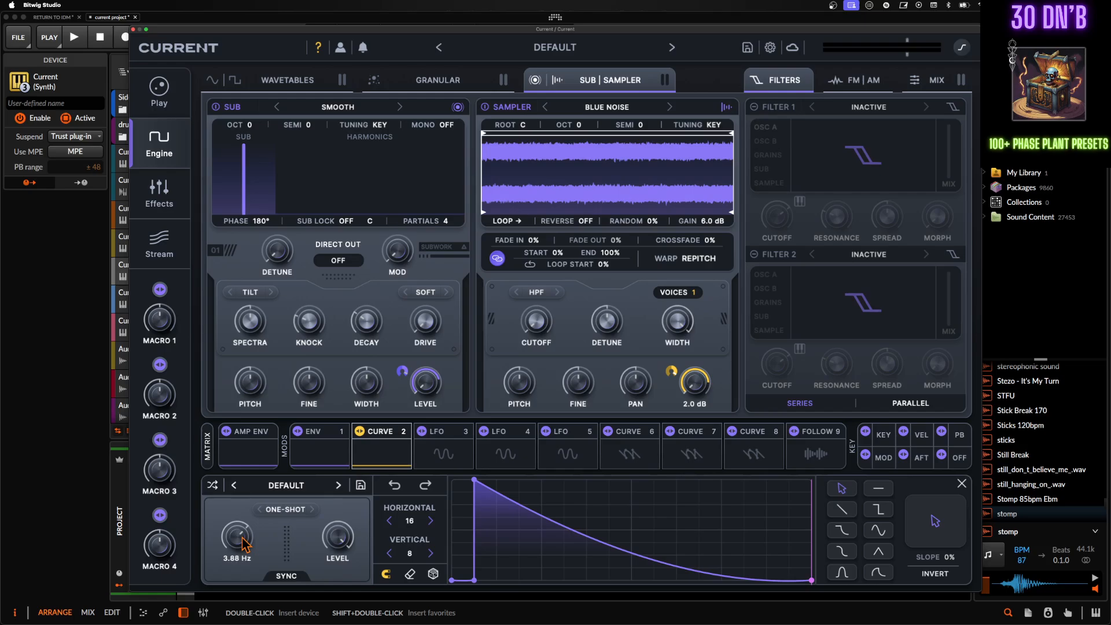
drag(246, 544, 246, 573)
scroll(241, 554, up, 1)
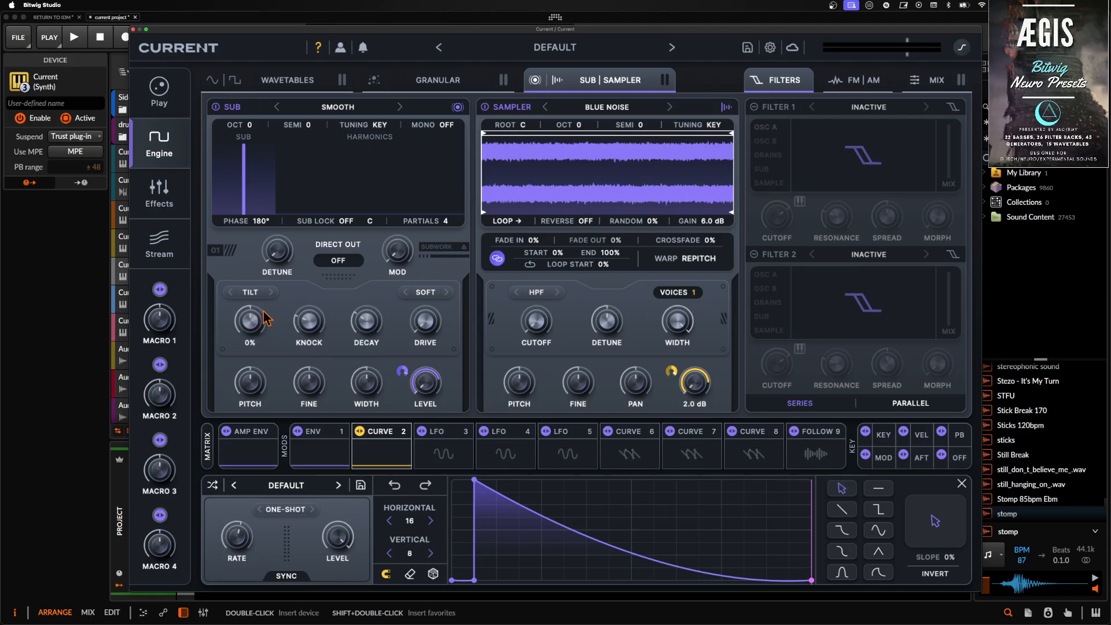
- Look through the Sub's spectra modes, keeping Tilt, and view the inactive Wavetables and Granular engines
click(261, 292)
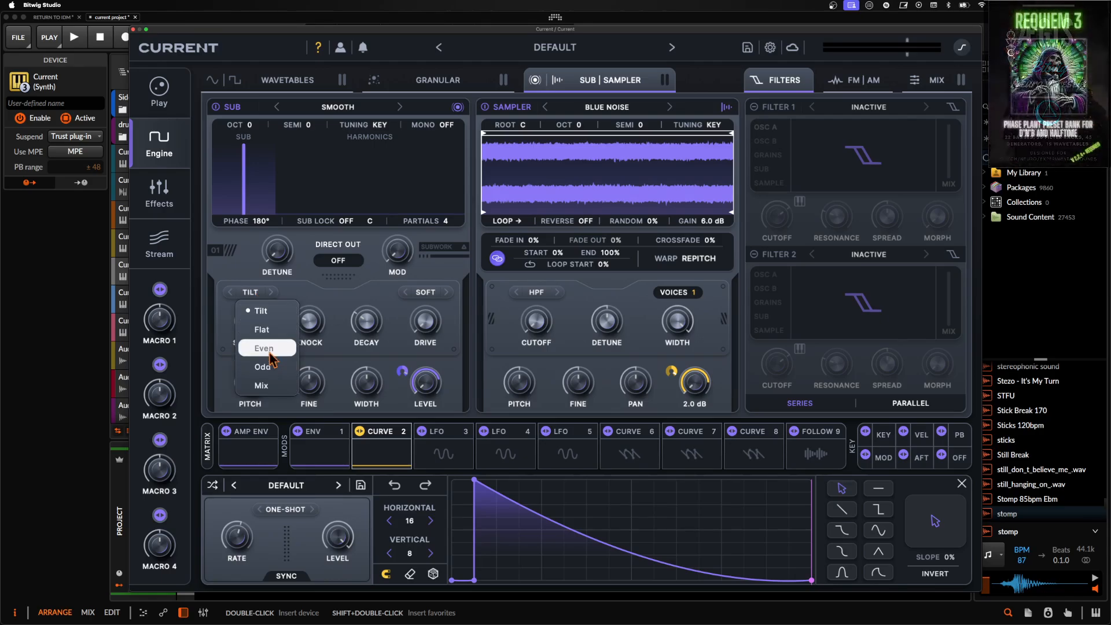
click(262, 311)
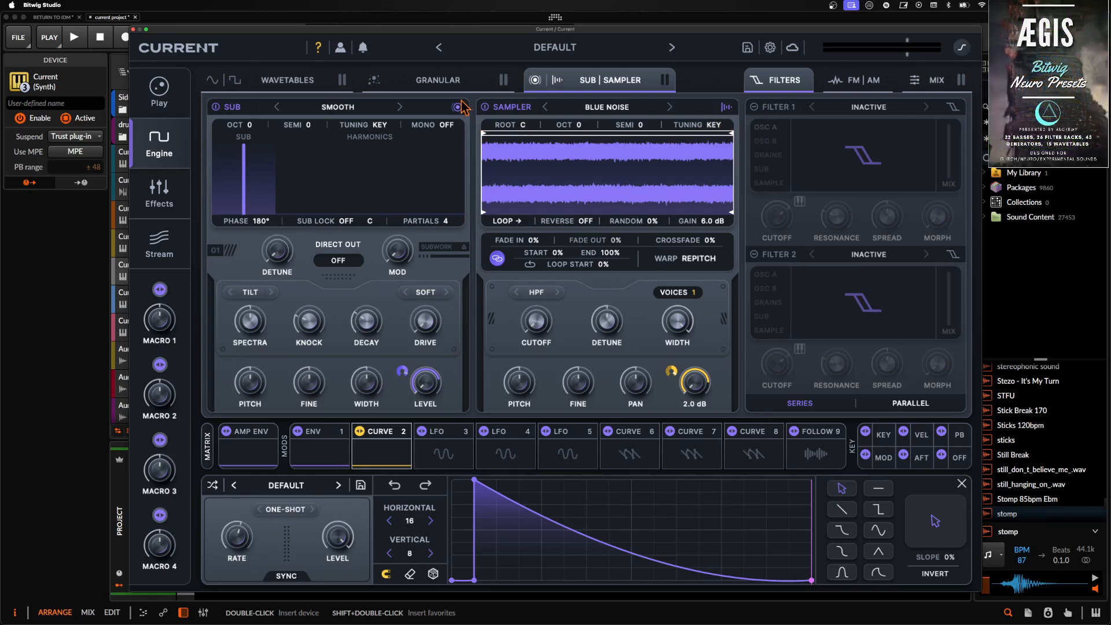
click(302, 86)
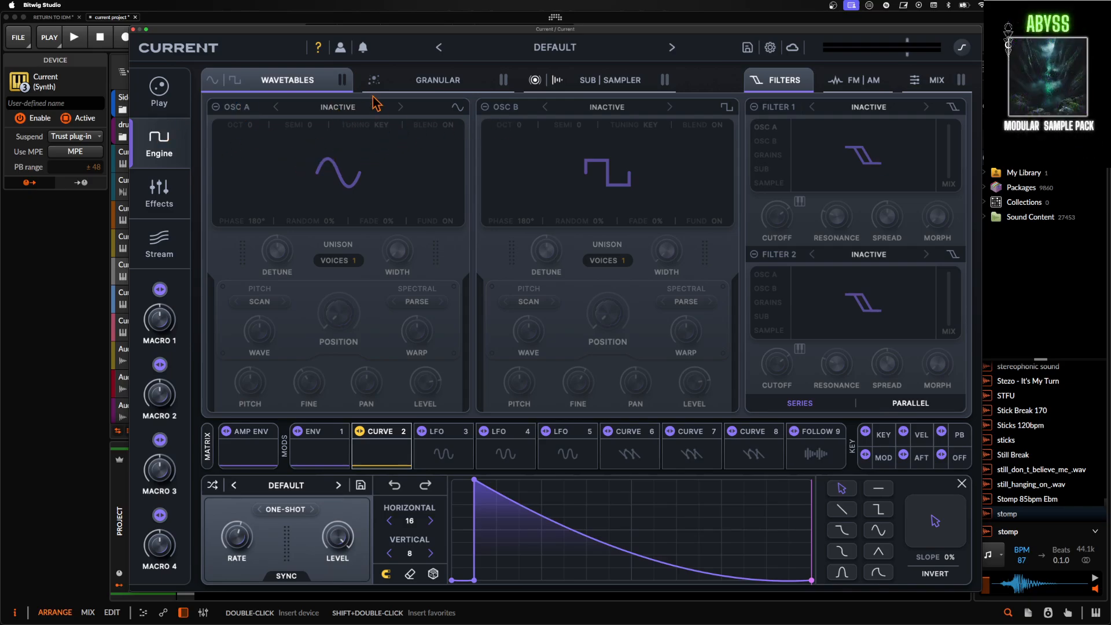
click(596, 84)
click(453, 81)
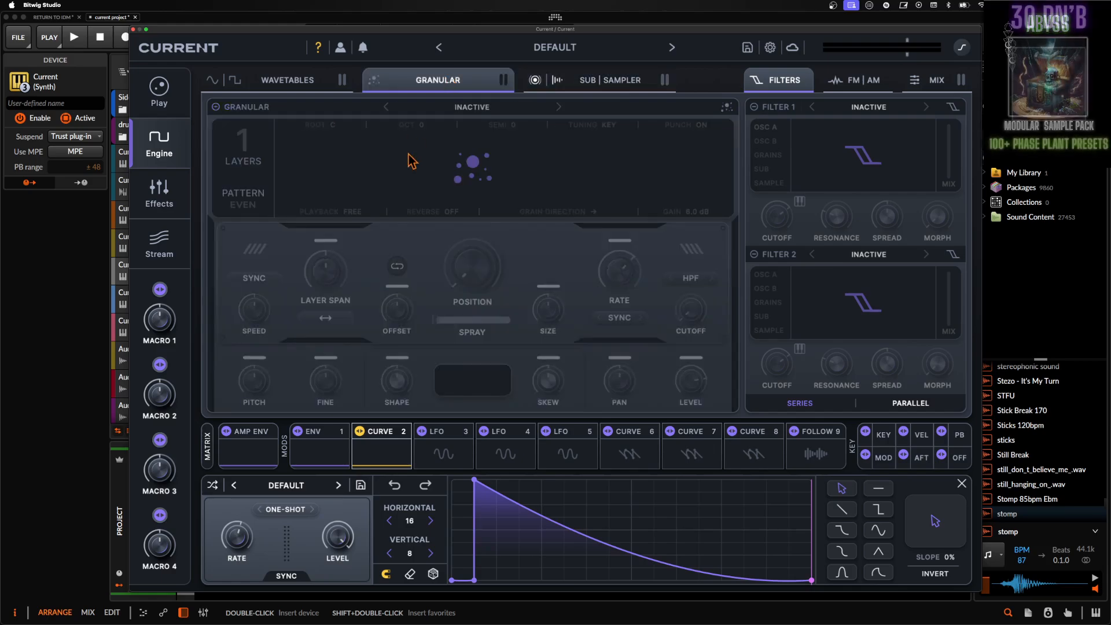
click(594, 81)
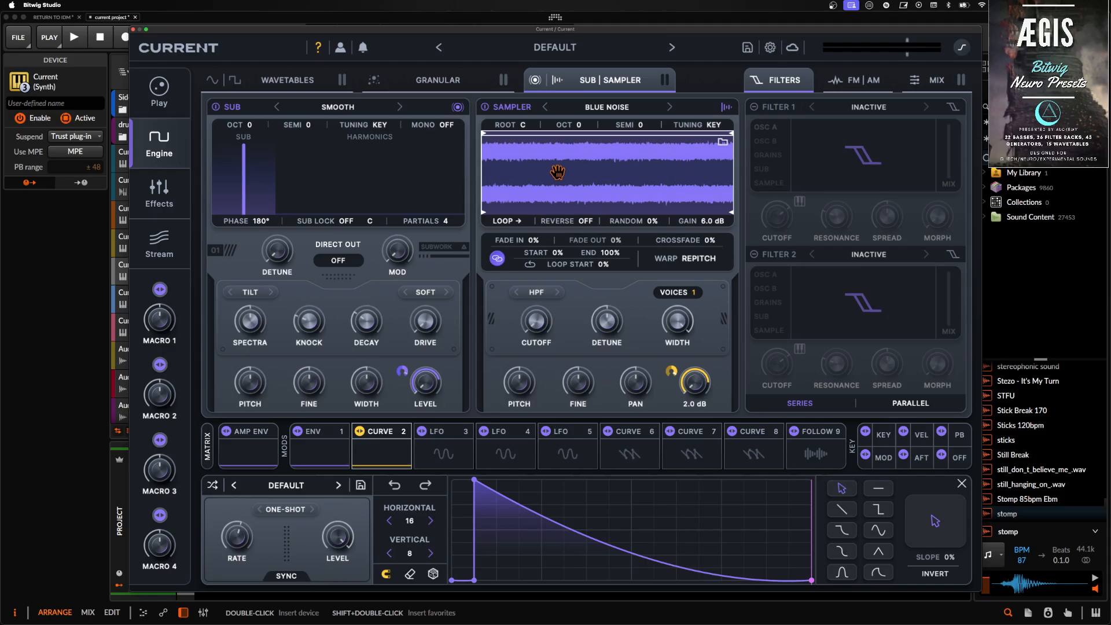
- Enable Filter 1 on the Sampler, set it to the basic BP 12 type and lower its cutoff
click(765, 126)
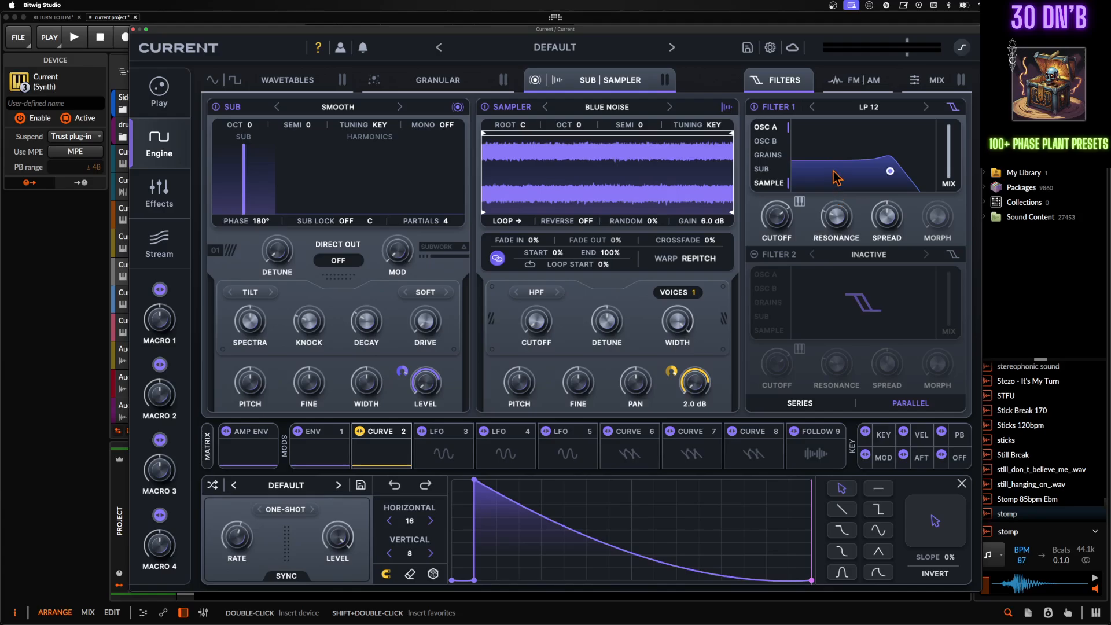
click(854, 108)
mouse_move(886, 127)
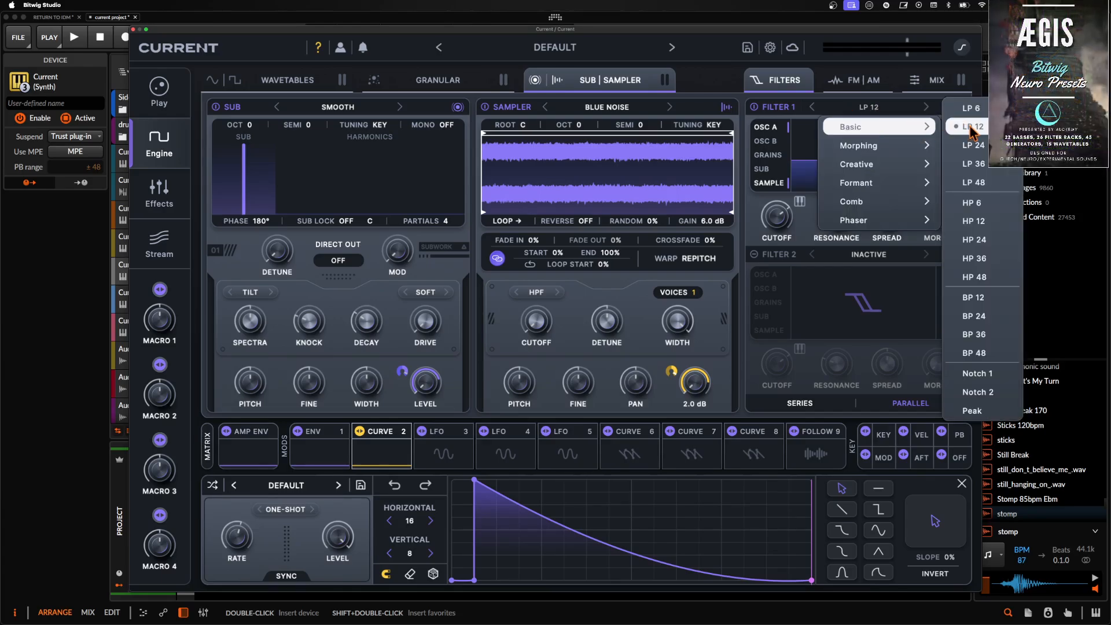
click(973, 298)
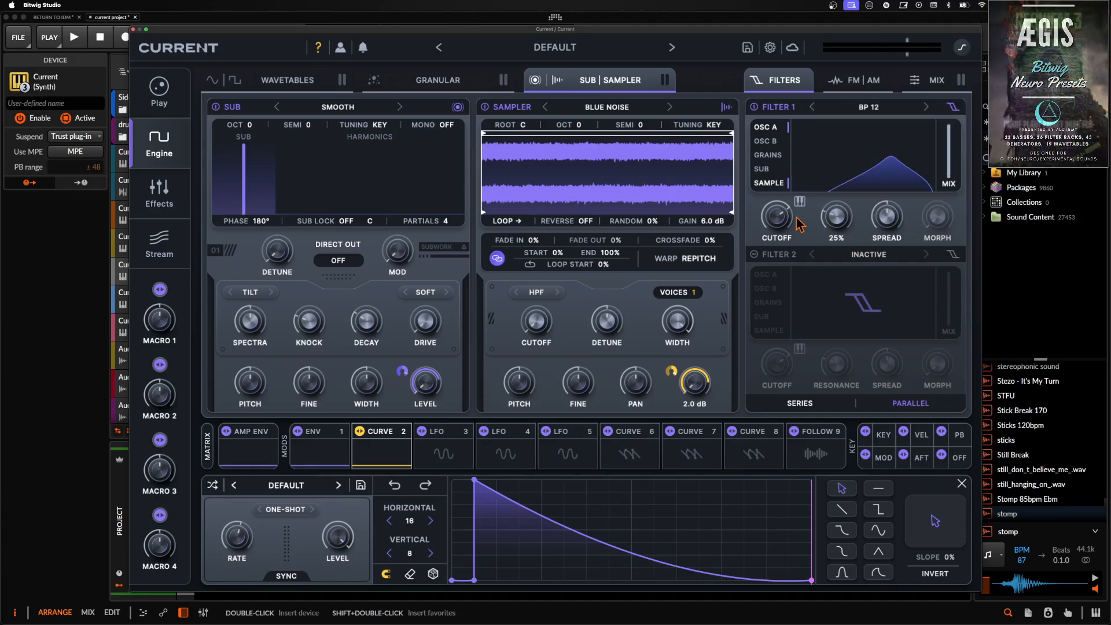
drag(798, 220, 789, 233)
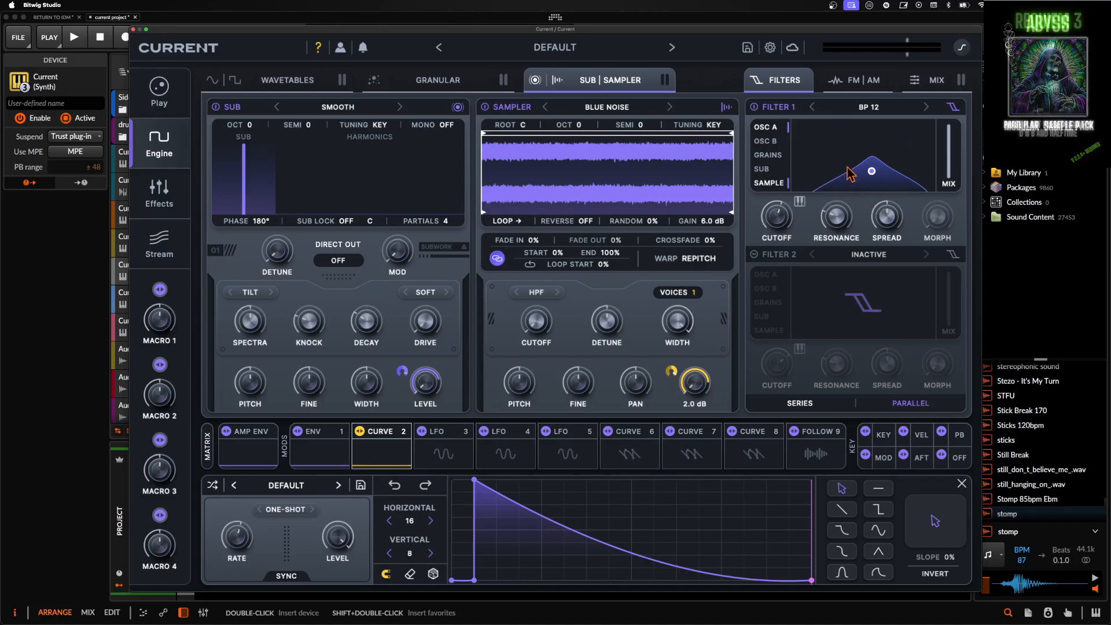
- Adjust Filter 1's resonance and reduce its mix to 64%
drag(838, 216, 843, 203)
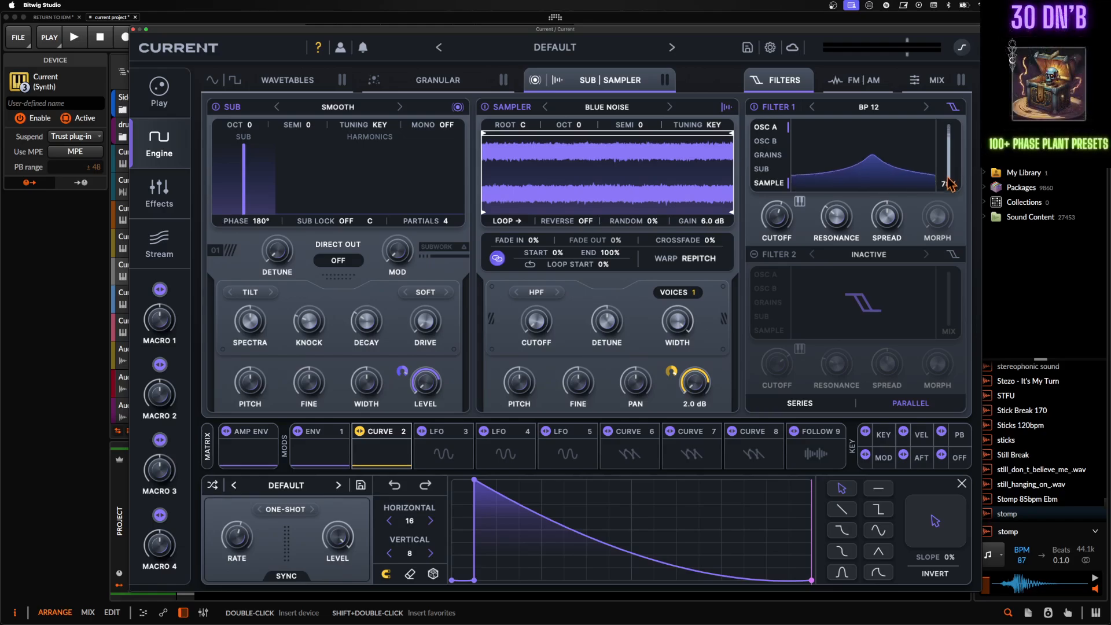
drag(947, 146, 947, 202)
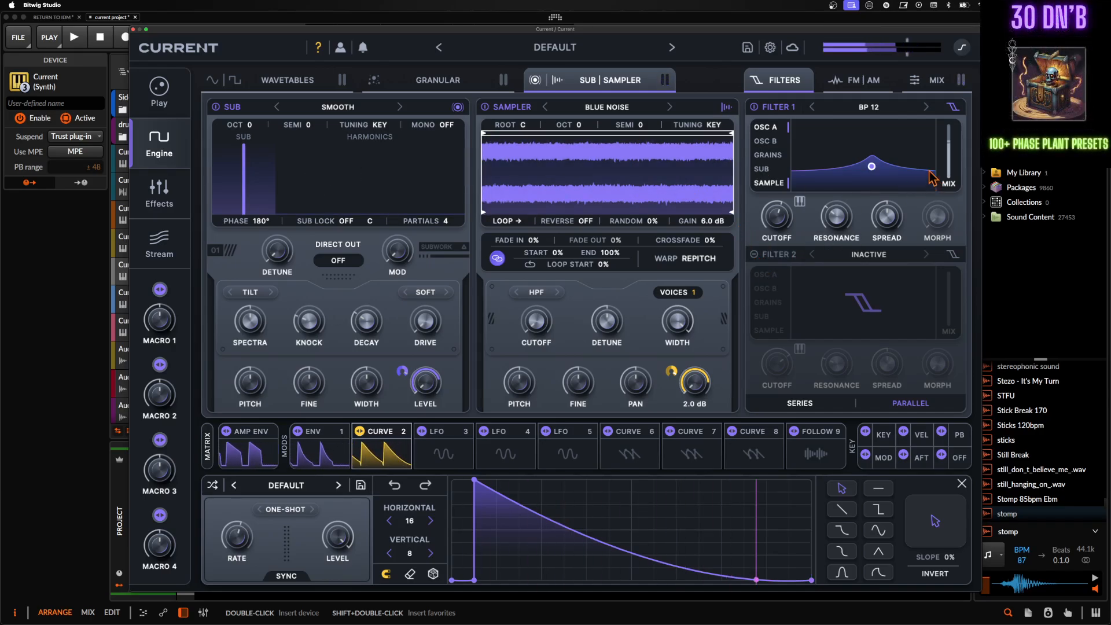
mouse_move(949, 152)
mouse_down()
mouse_move(950, 83)
mouse_move(950, 151)
mouse_up()
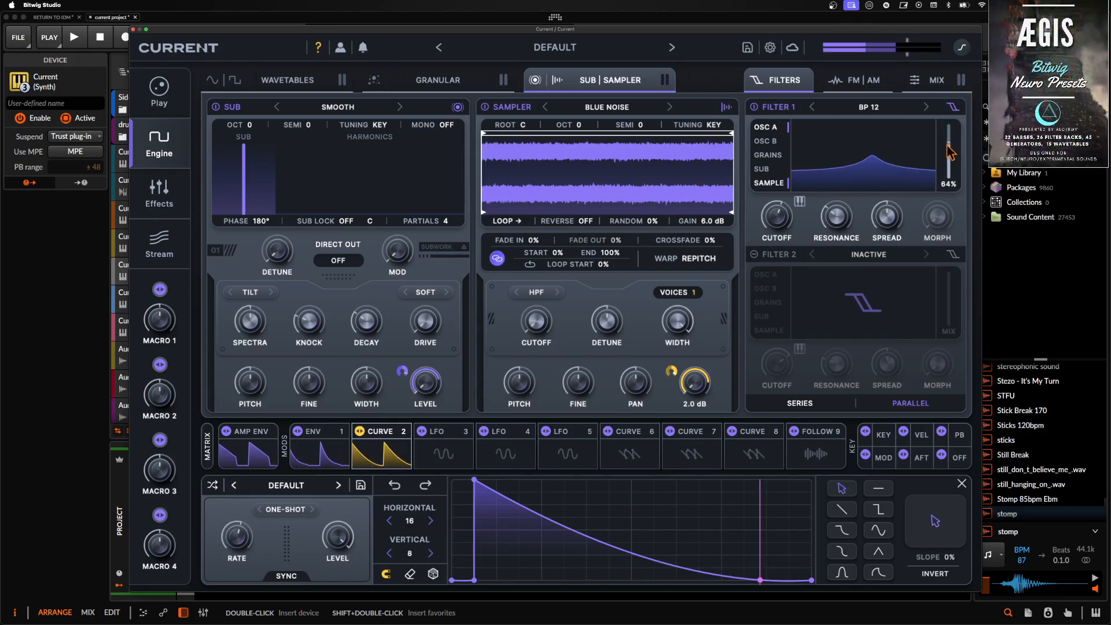
- Enable Filter 2 as LP 12 with its cutoff fully open, and touch up Filter 1's resonance
click(754, 254)
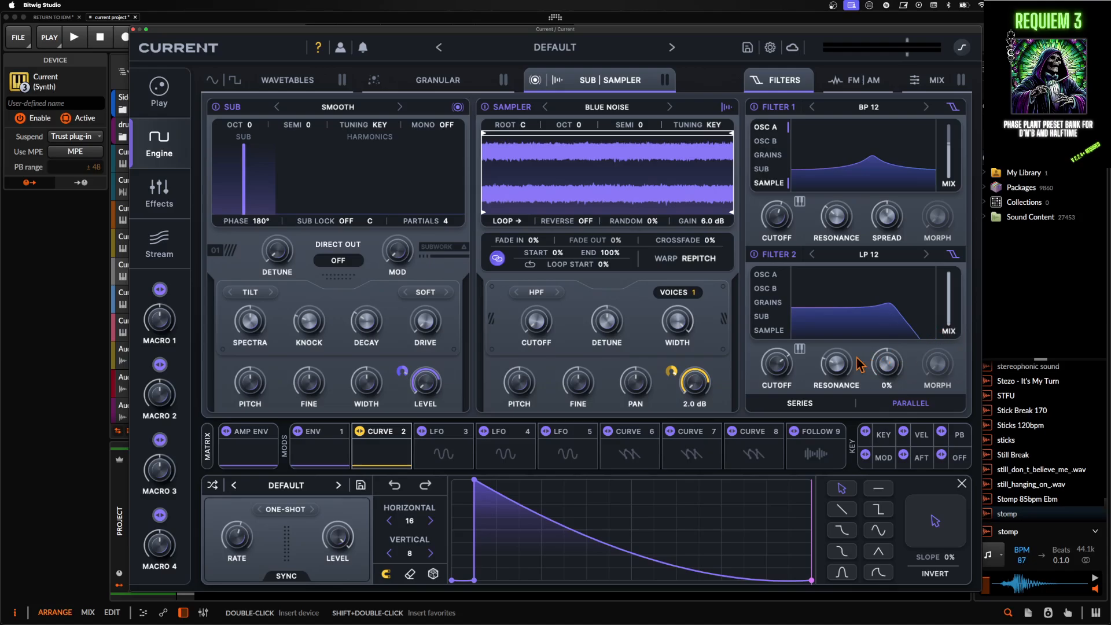
drag(788, 360, 834, 227)
drag(950, 294, 950, 337)
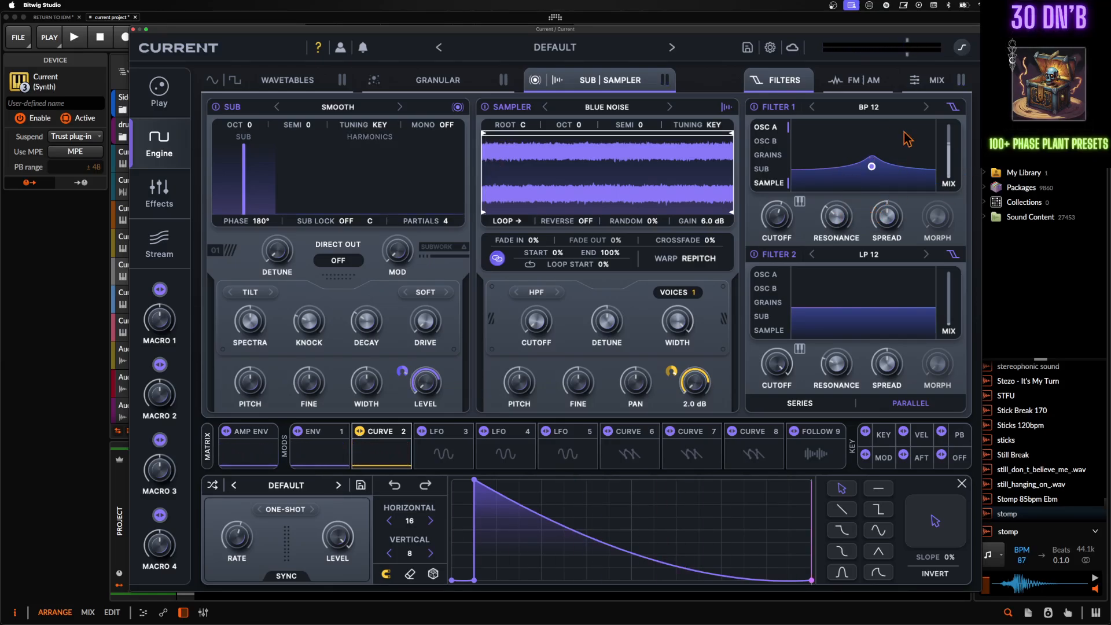
mouse_move(834, 211)
mouse_down()
mouse_move(834, 114)
mouse_move(829, 214)
mouse_up()
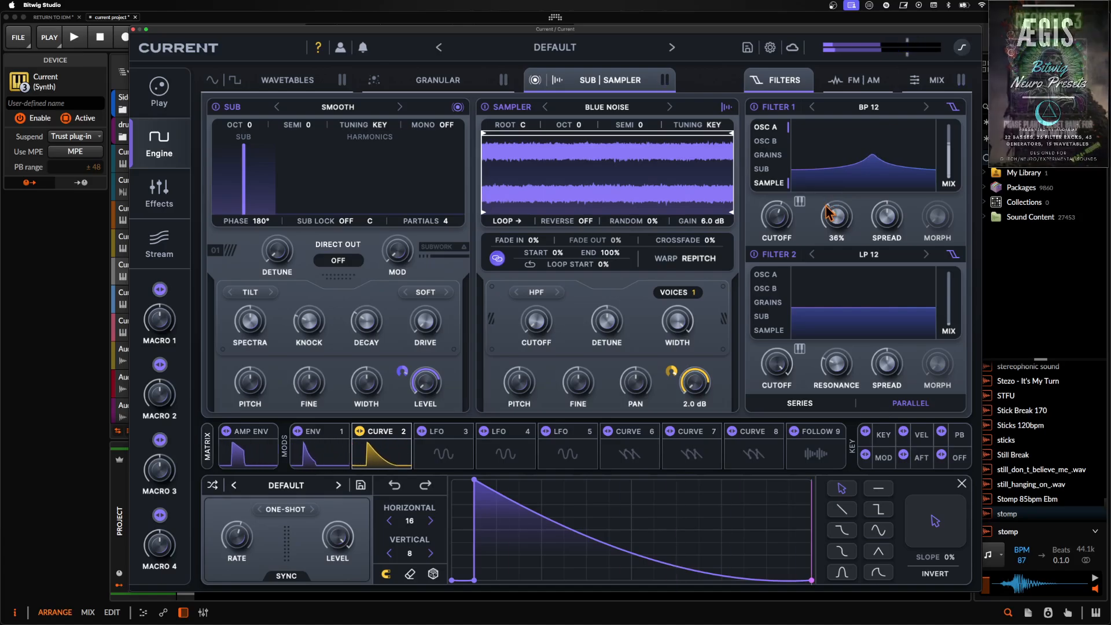
- Add Polar Distortion in the first effect slot, raise its drive and switch off its automatic gain compensation
click(159, 194)
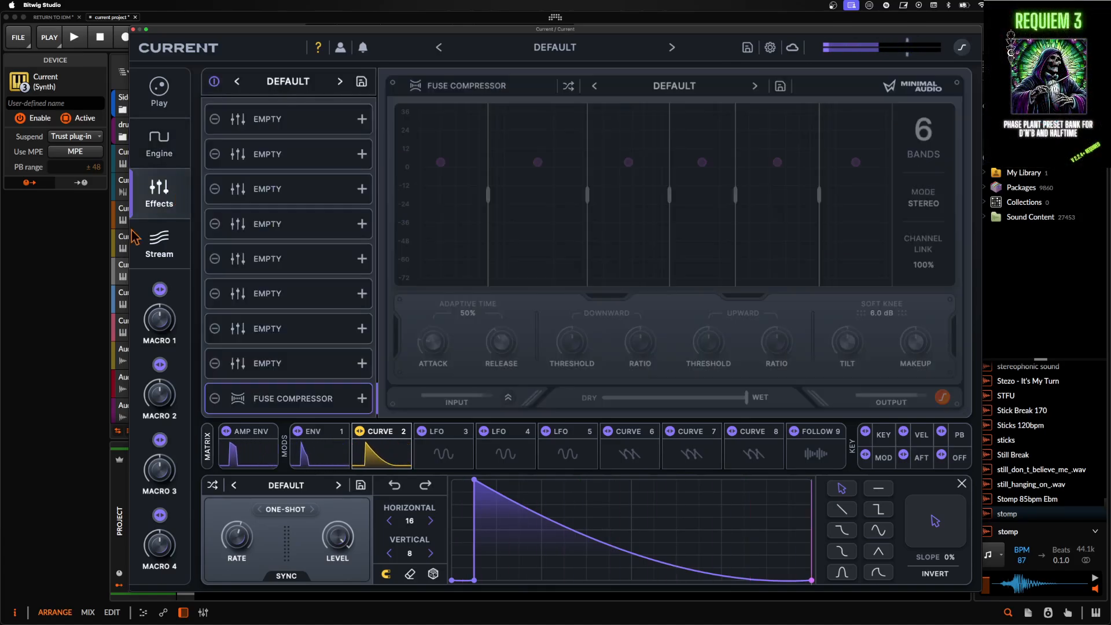
click(287, 123)
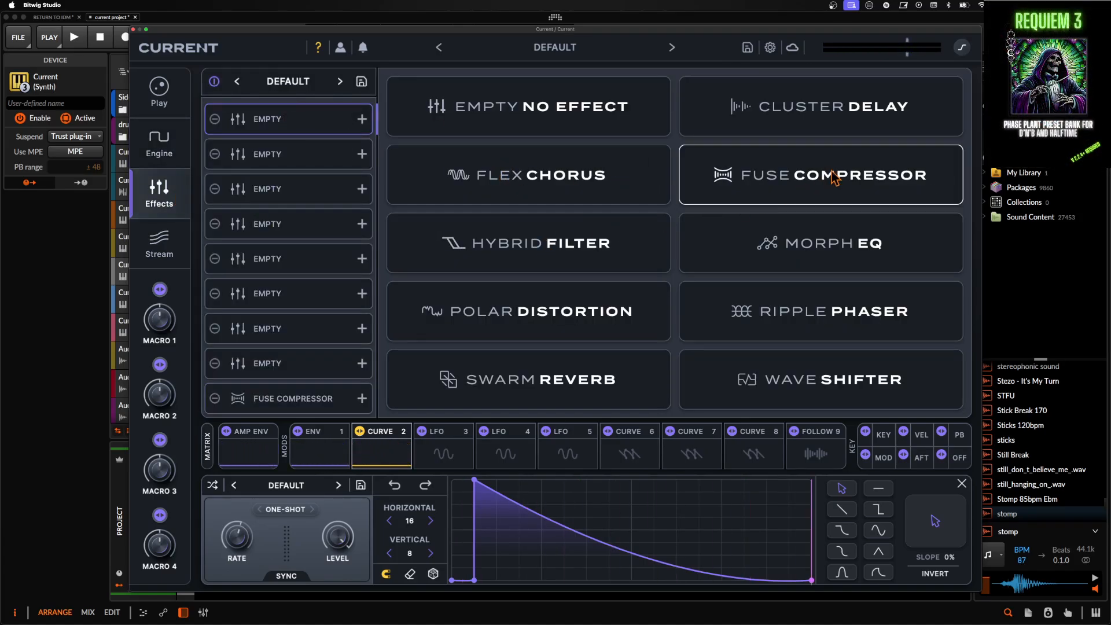
click(570, 316)
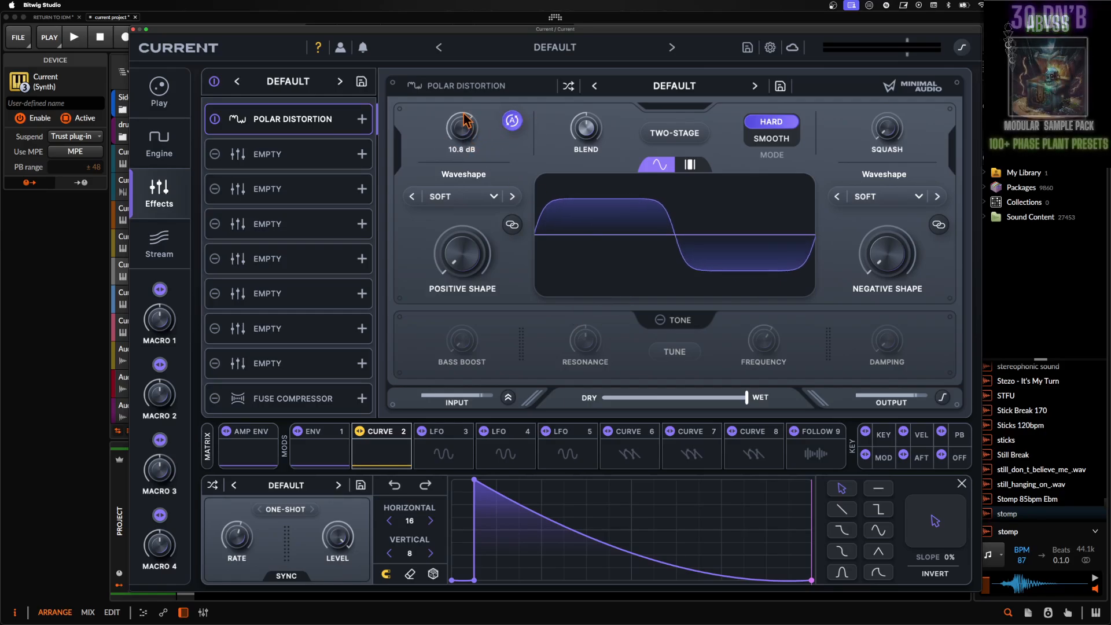
drag(462, 124, 464, 110)
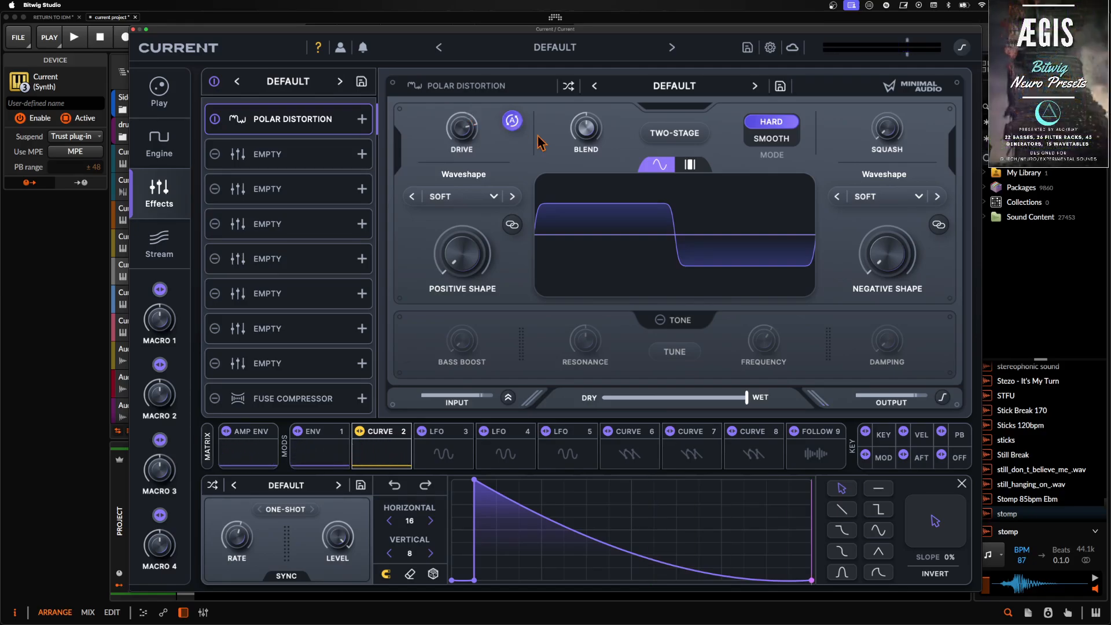
click(512, 121)
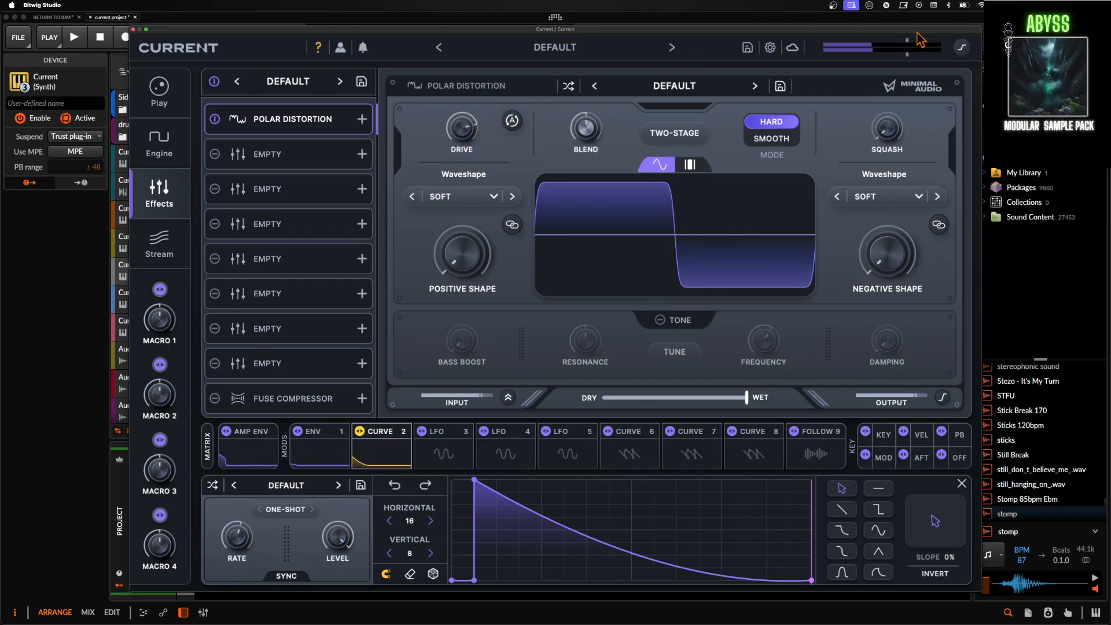
- Turn on the synth's master output clipping and try different squash amounts on the Polar Distortion
drag(890, 133, 884, 120)
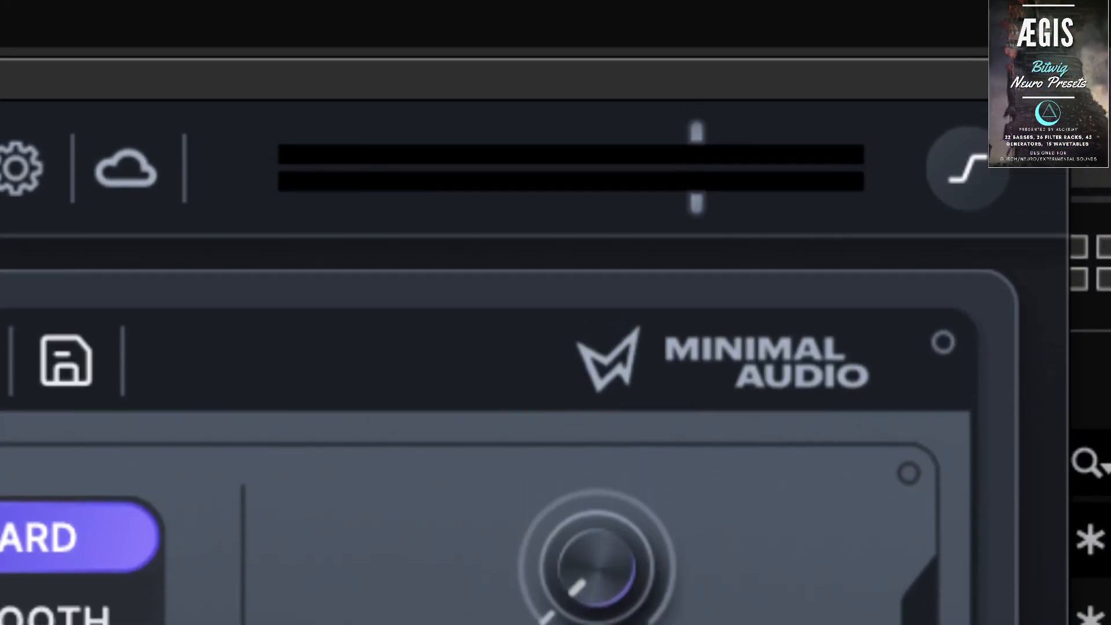
click(984, 52)
click(985, 52)
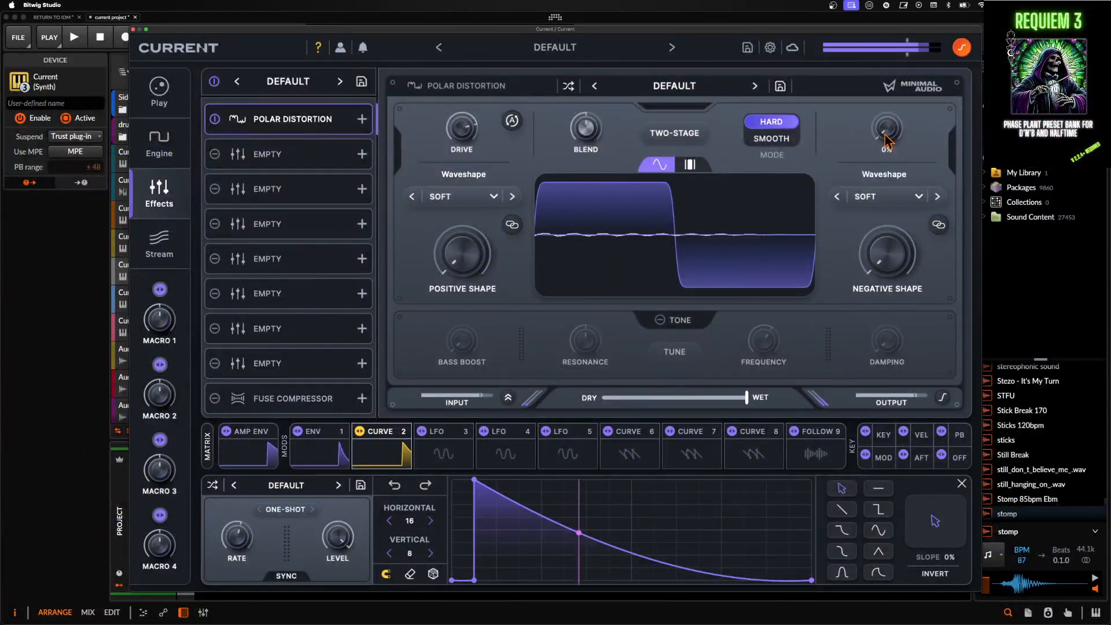
drag(888, 142, 877, 73)
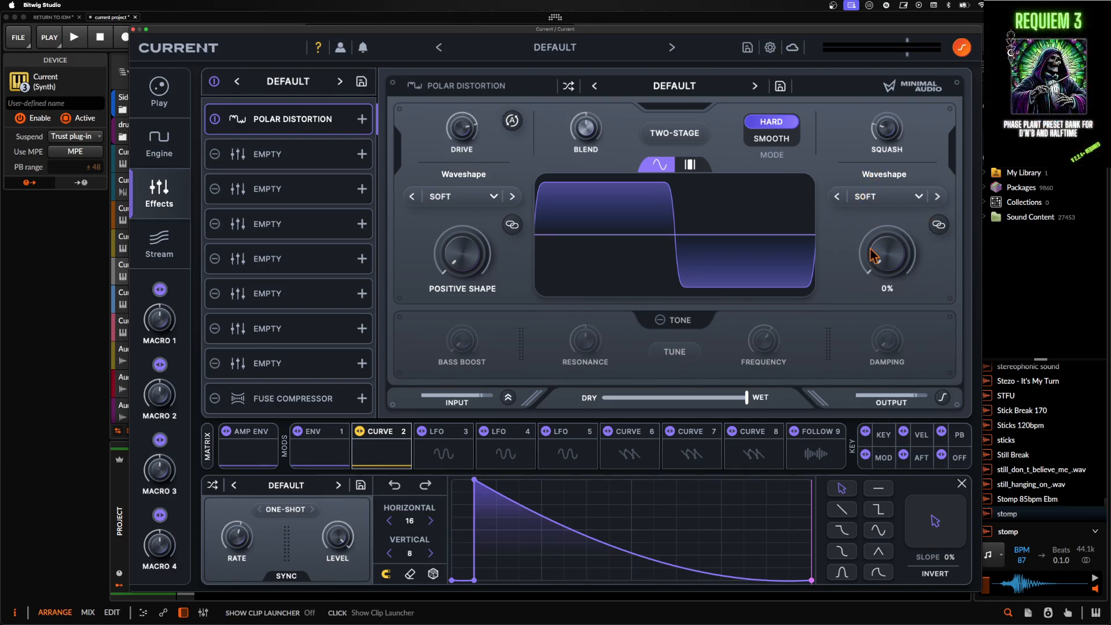
- Raise the Polar Distortion's Negative Shape and enable its Tone section, comparing it on and off
drag(875, 255, 890, 180)
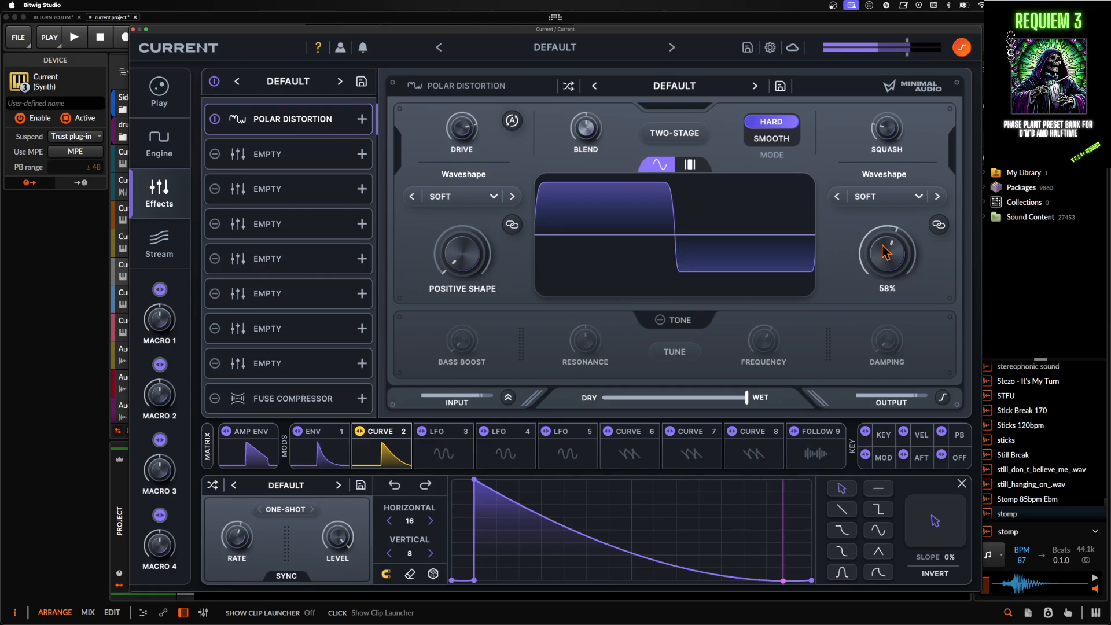
mouse_move(886, 253)
mouse_down()
mouse_move(869, 255)
mouse_move(870, 269)
mouse_move(871, 249)
mouse_up()
click(660, 320)
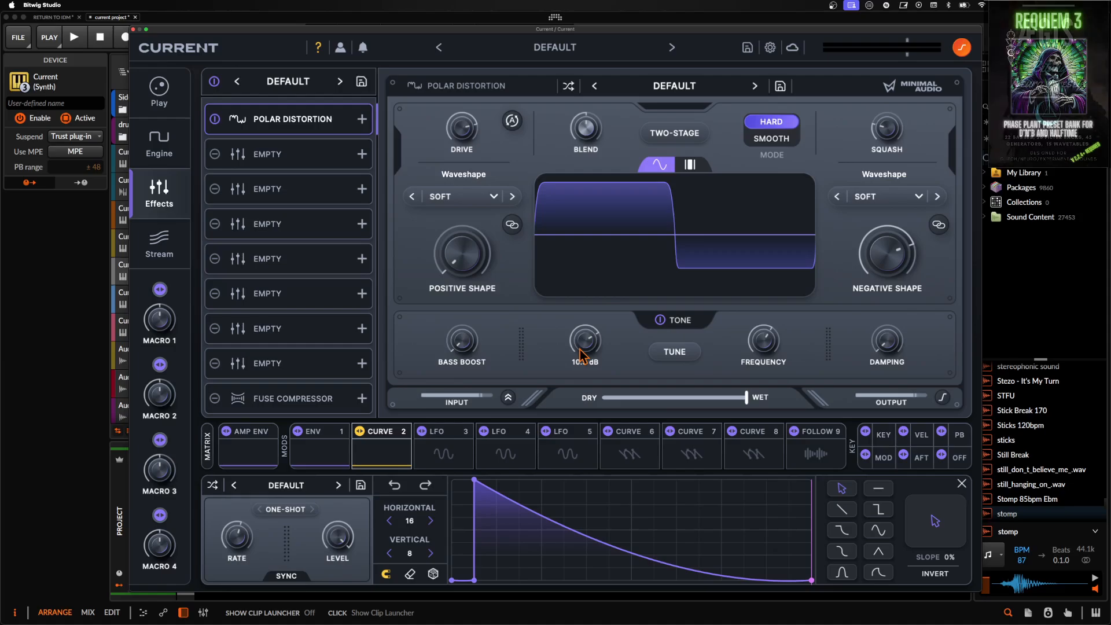
click(661, 322)
click(661, 322)
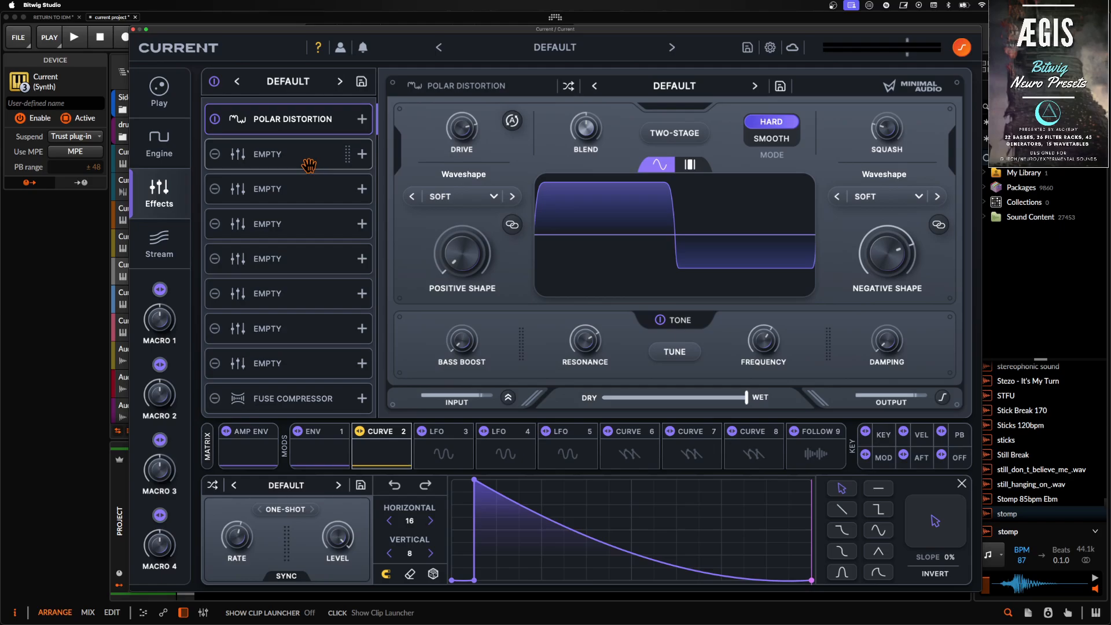
- Add Swarm Reverb in the second effect slot, after the Polar Distortion
click(273, 155)
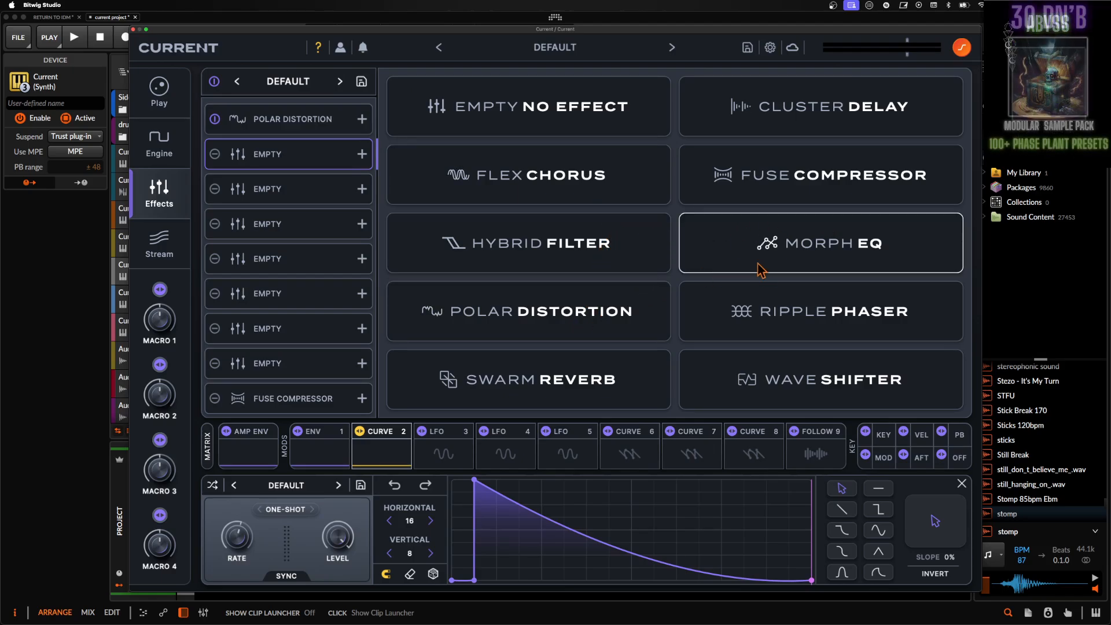
click(554, 369)
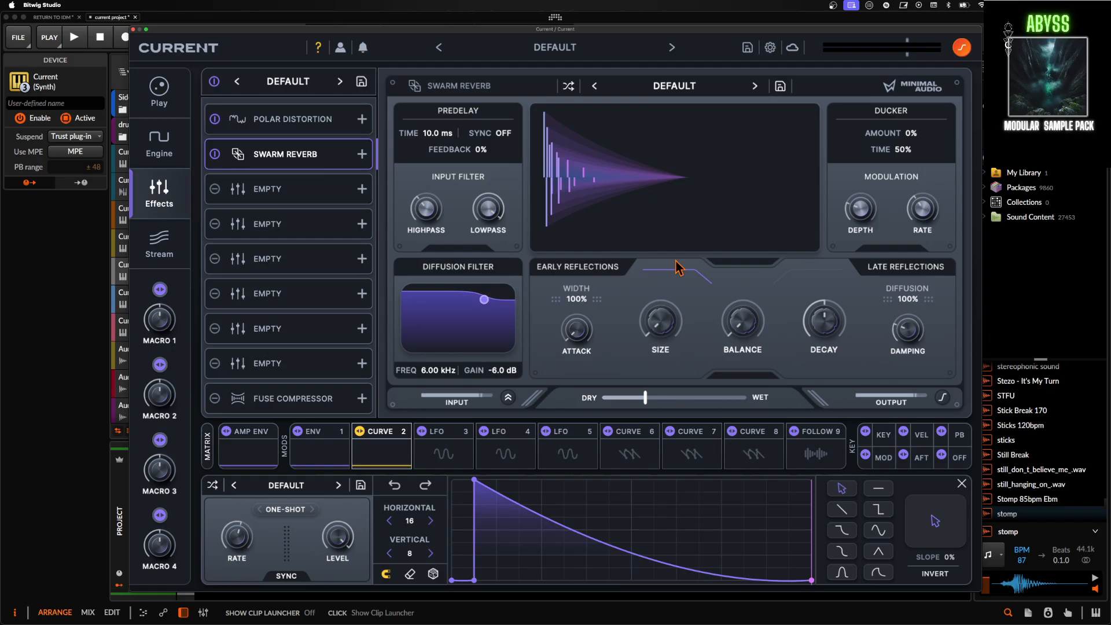
- Shorten the Swarm Reverb's decay, reduce its late-reflection diffusion to 27% and lower its dry/wet mix
drag(824, 322, 829, 383)
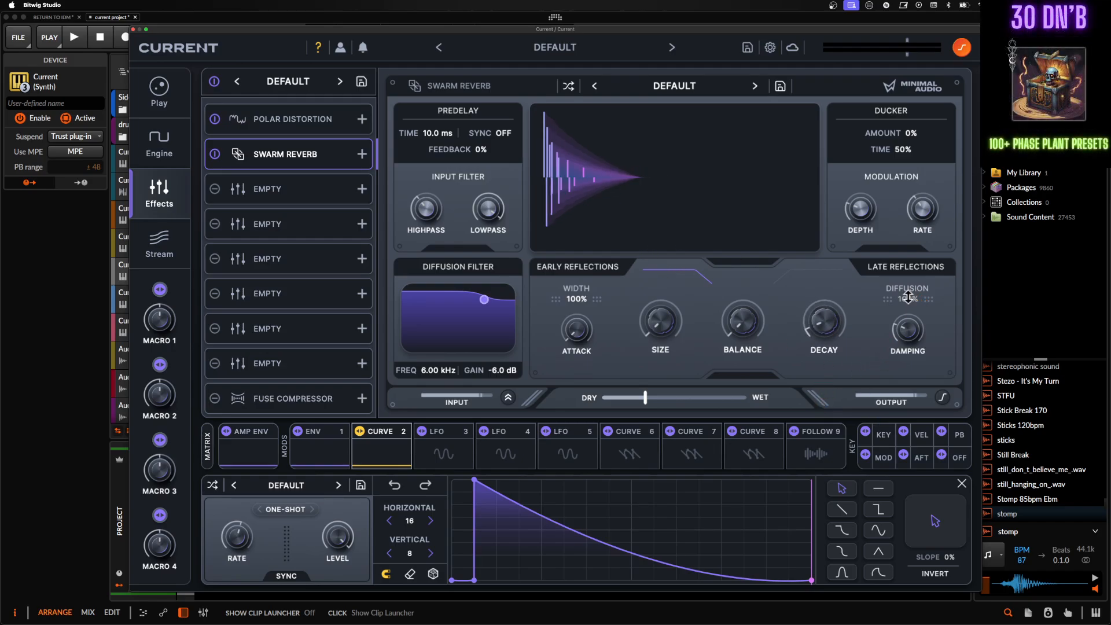
drag(908, 297, 907, 340)
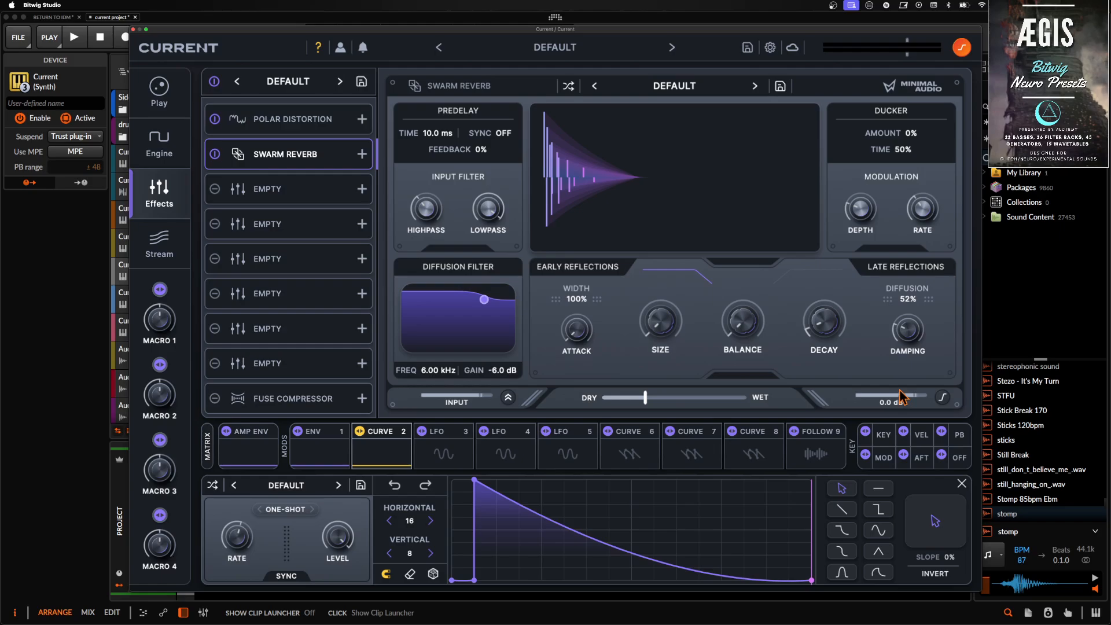
drag(905, 333, 907, 350)
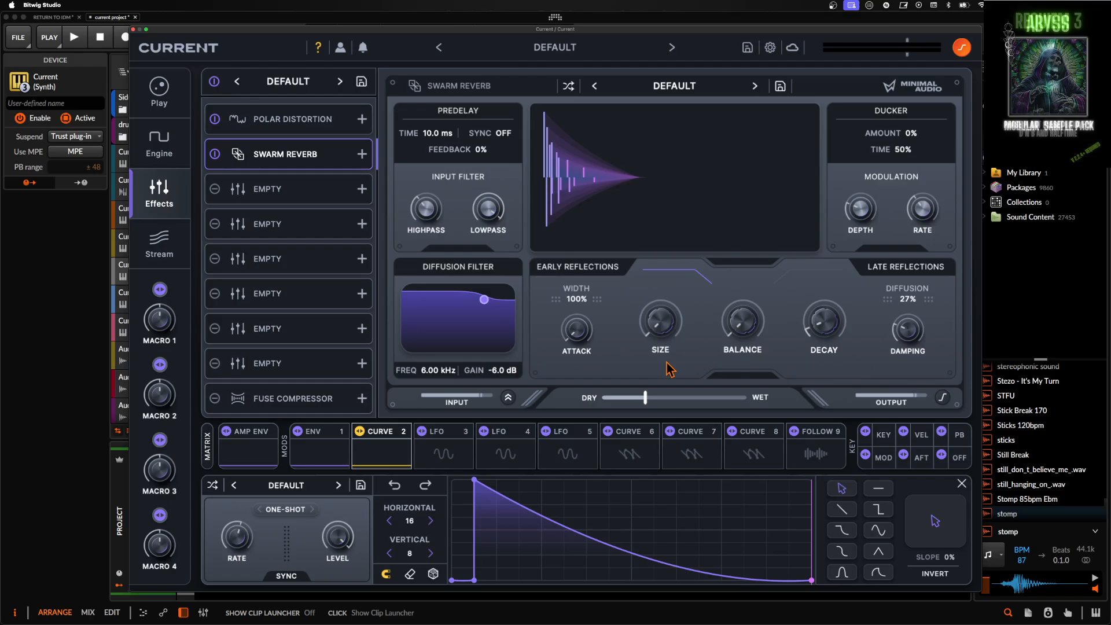
drag(645, 397, 613, 400)
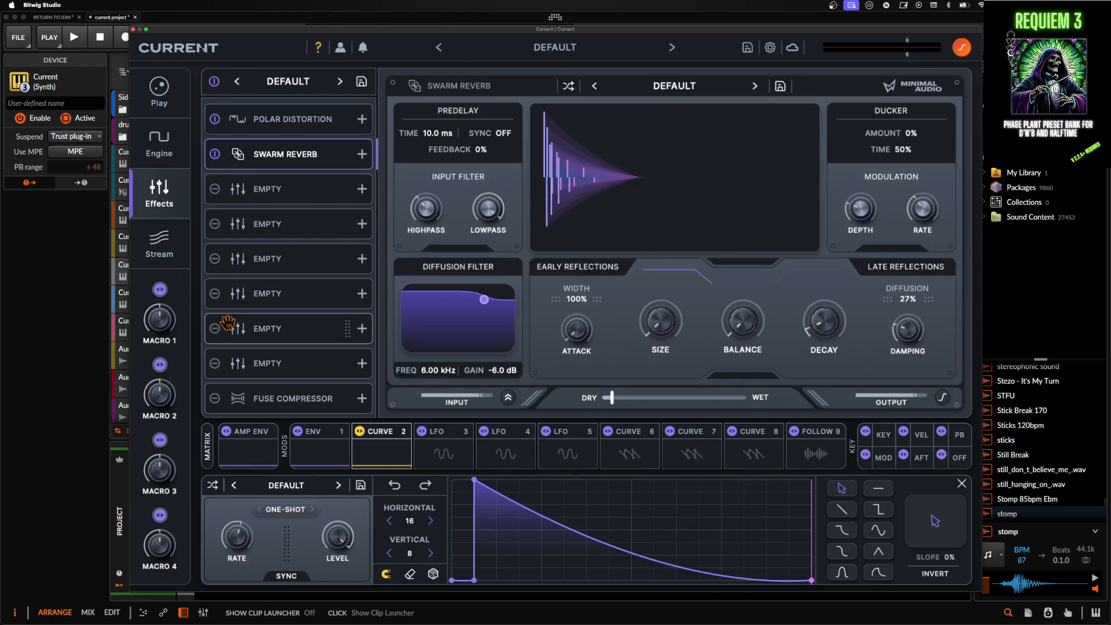
- Enable the Fuse Compressor in the last effect slot and check its band count options, keeping 6 bands
click(294, 400)
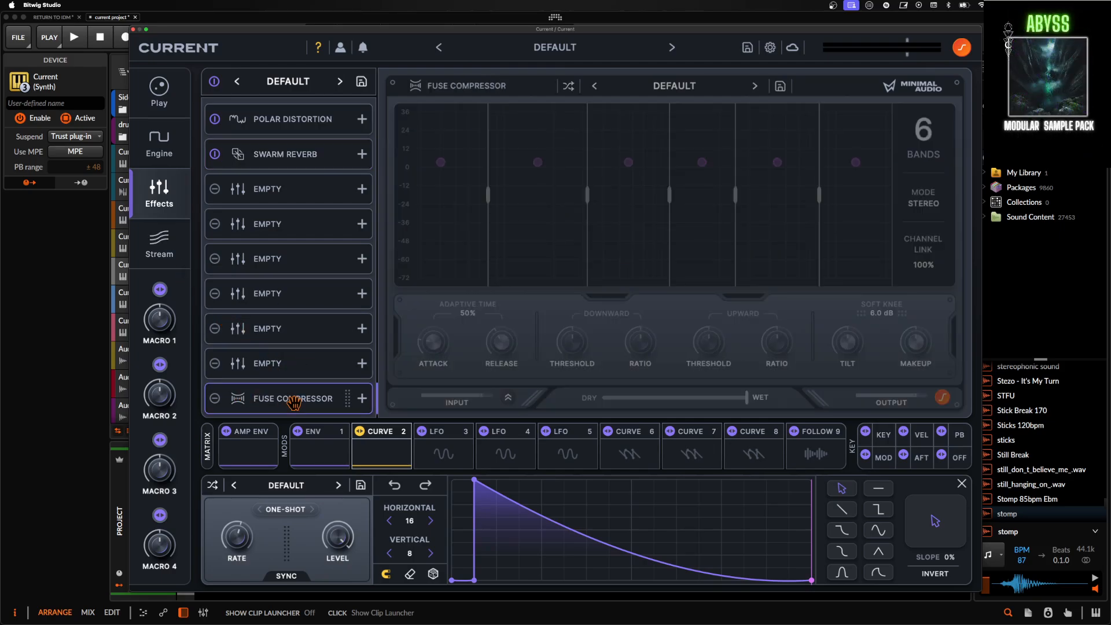
click(220, 401)
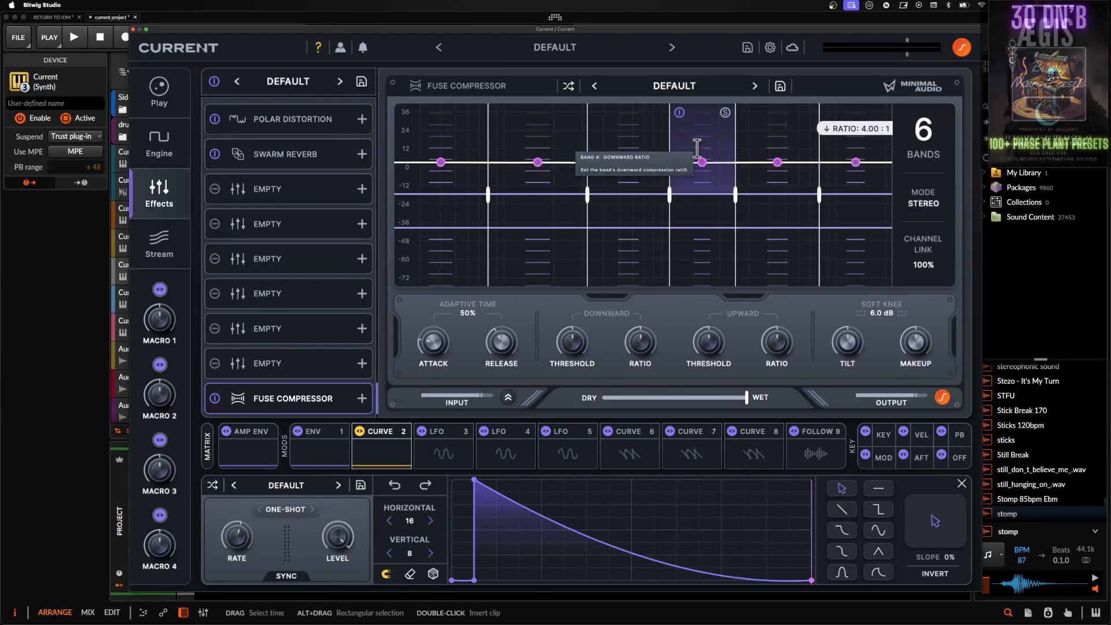
click(932, 145)
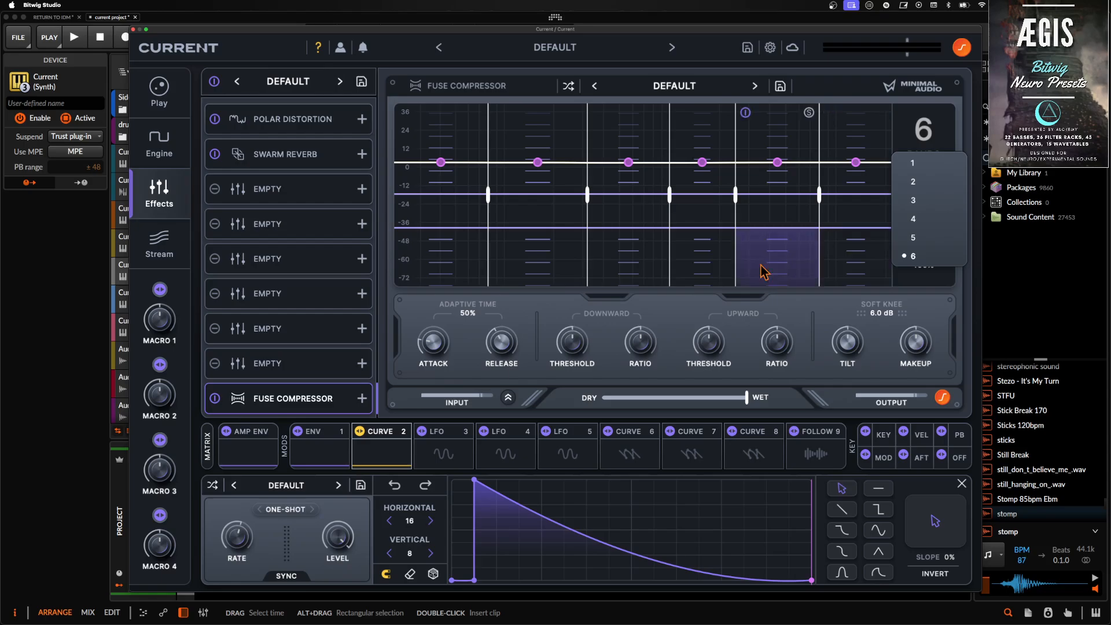
click(550, 316)
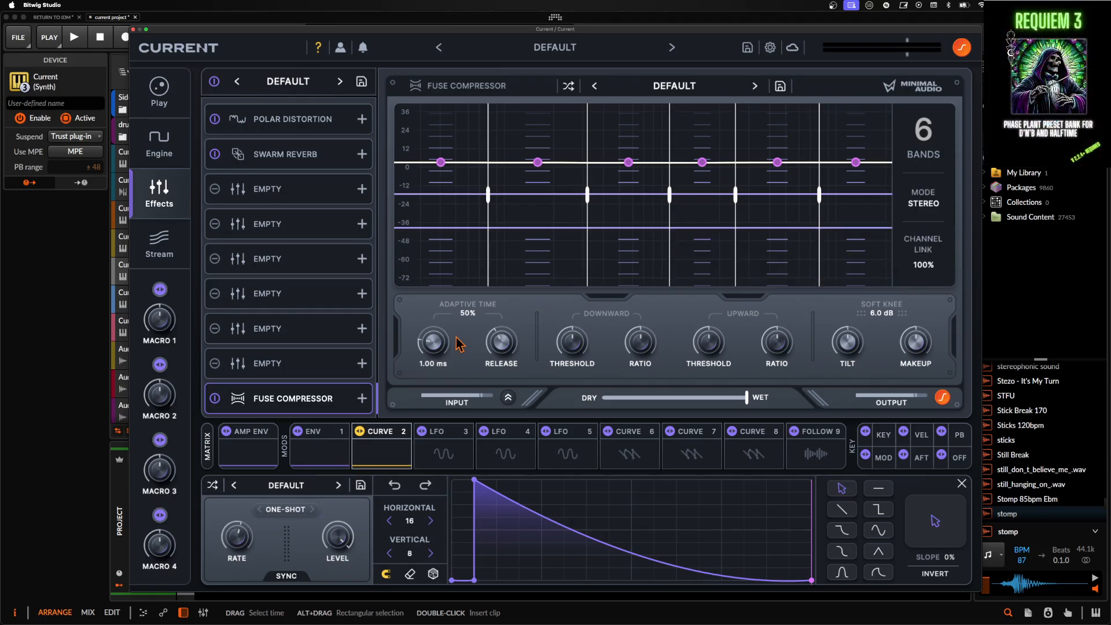
- Raise the Fuse Compressor's downward and upward thresholds, and duplicate it into the slot above
drag(445, 338, 437, 331)
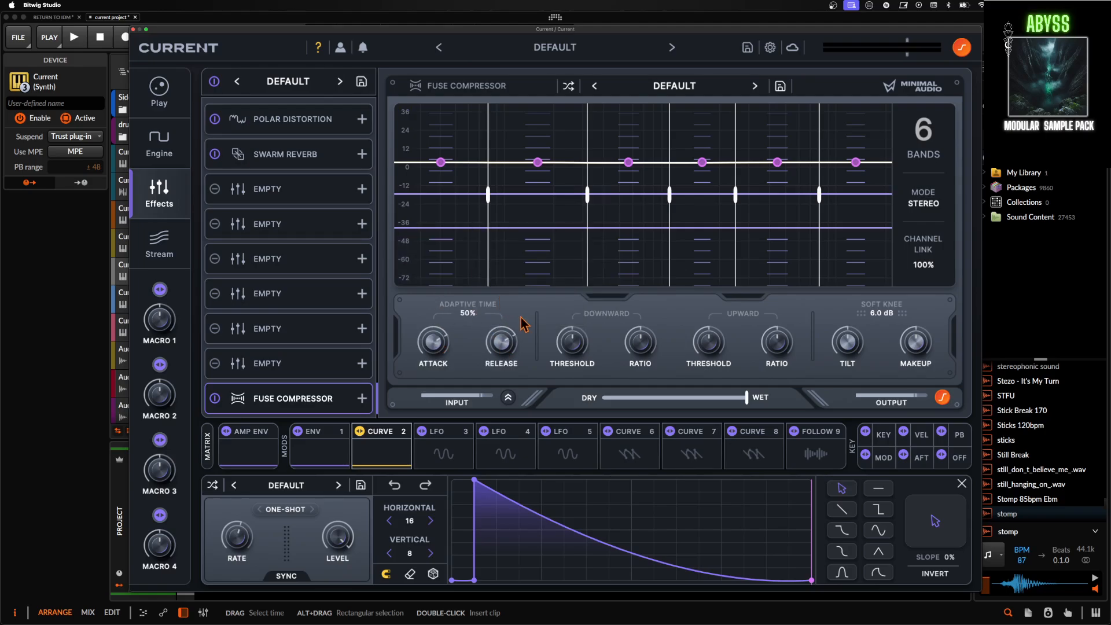
drag(574, 350, 571, 327)
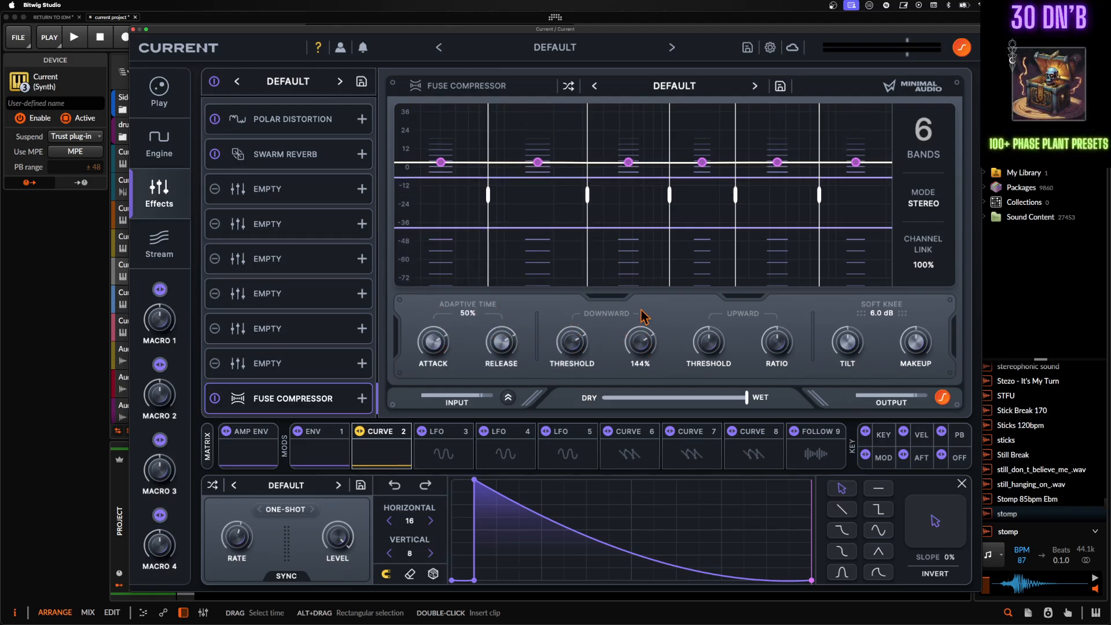
drag(702, 354, 703, 340)
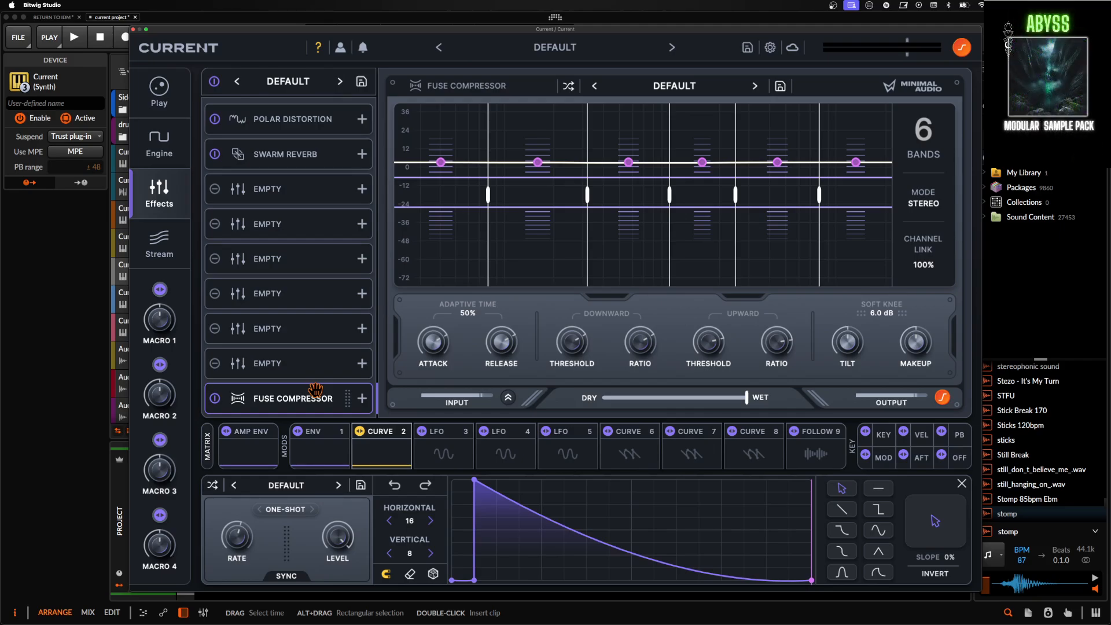
drag(317, 398, 302, 363)
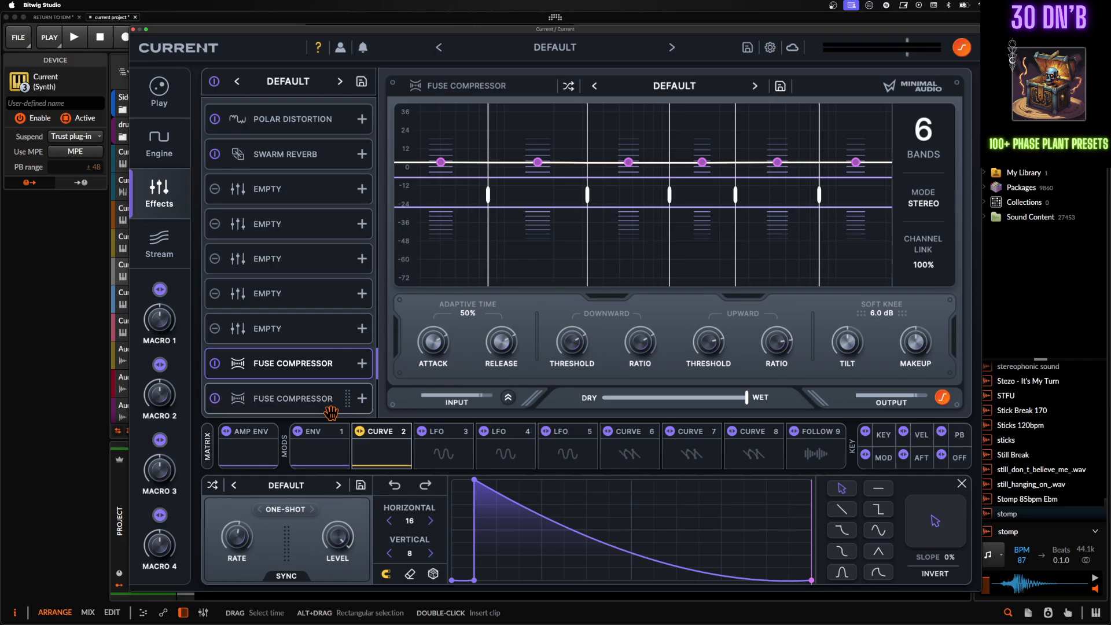
- Add a point to the Curve 2 modulator and lower it to the baseline so the curve falls to zero before halfway
double_click(614, 548)
drag(614, 549, 612, 592)
drag(711, 575, 711, 589)
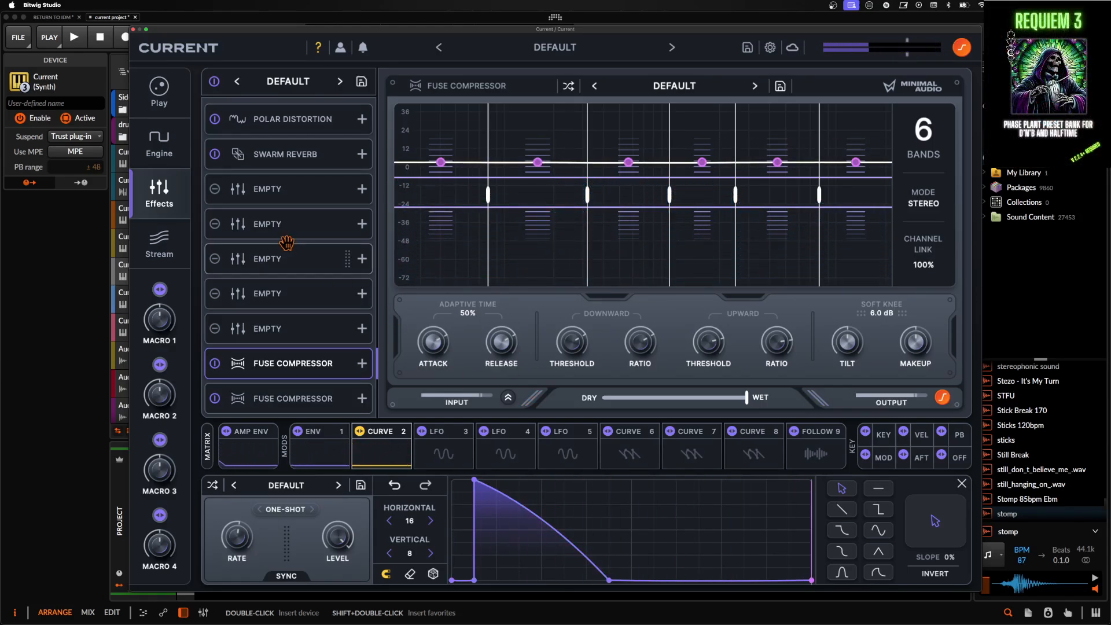
- Reduce the Swarm Reverb's late-reflection diffusion to 18%
click(261, 161)
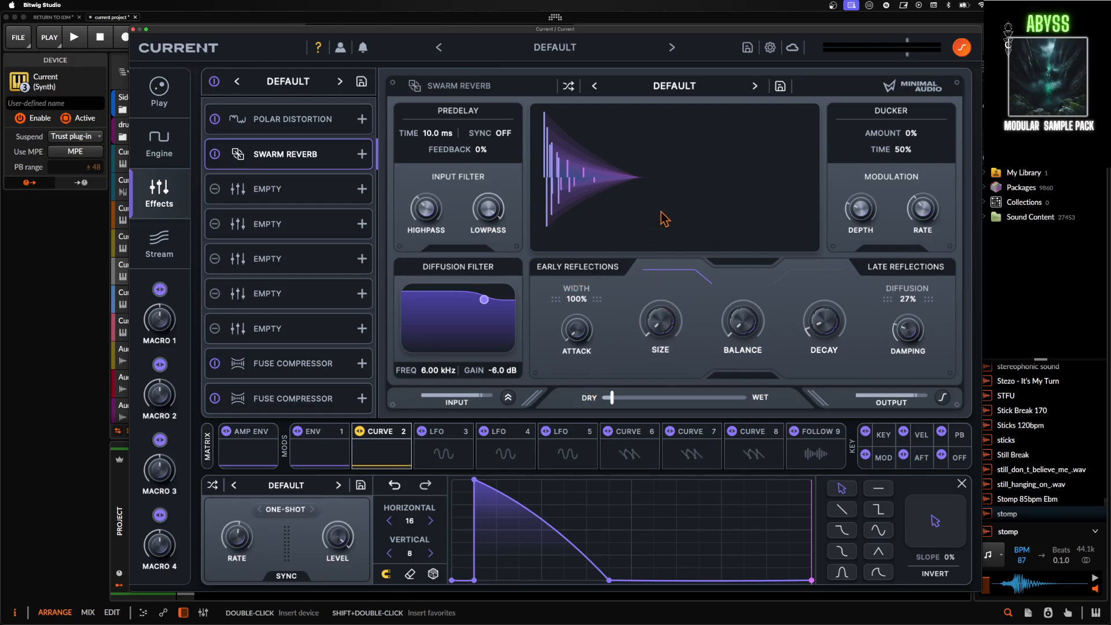
drag(913, 297, 914, 300)
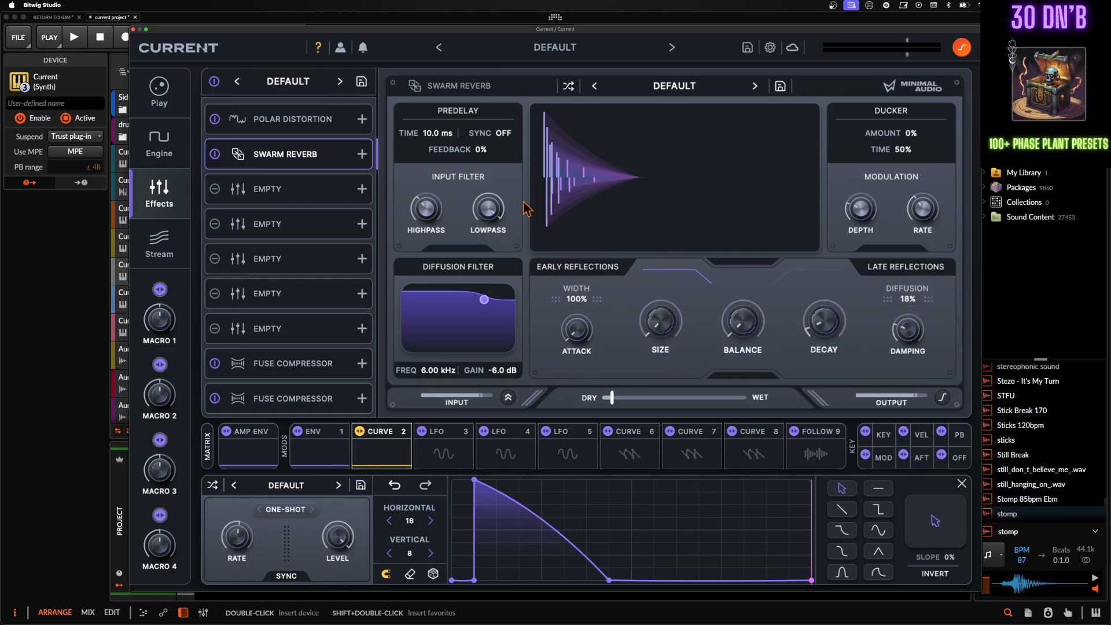
- Shorten the decay of the Env 1 modulator to about 350 ms
click(319, 451)
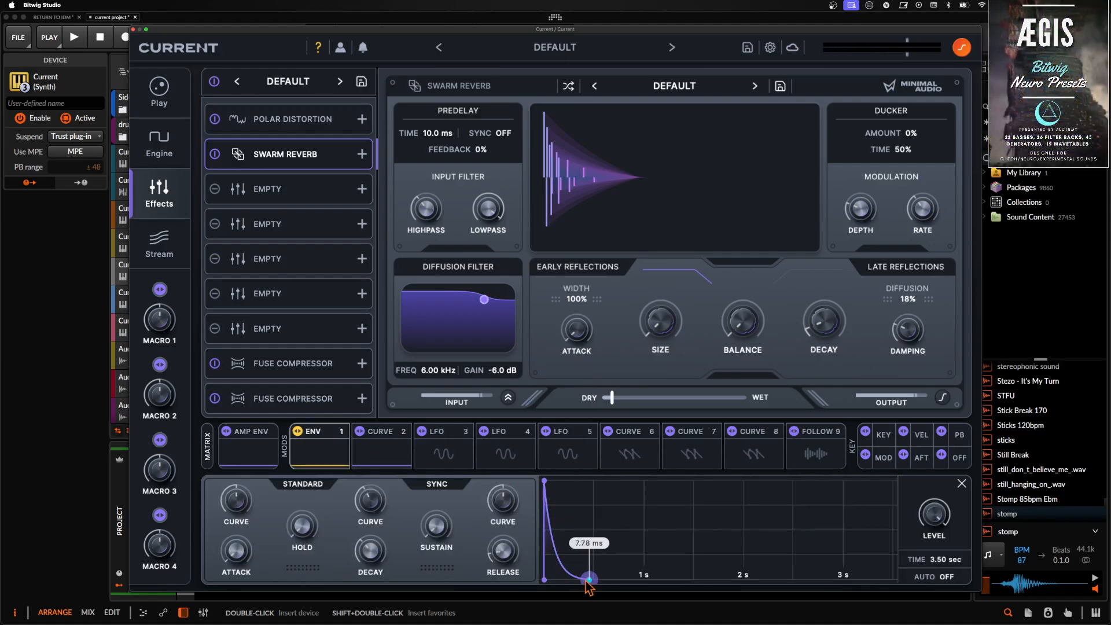
mouse_move(586, 580)
mouse_down()
mouse_move(597, 582)
mouse_move(568, 586)
mouse_move(579, 588)
mouse_up()
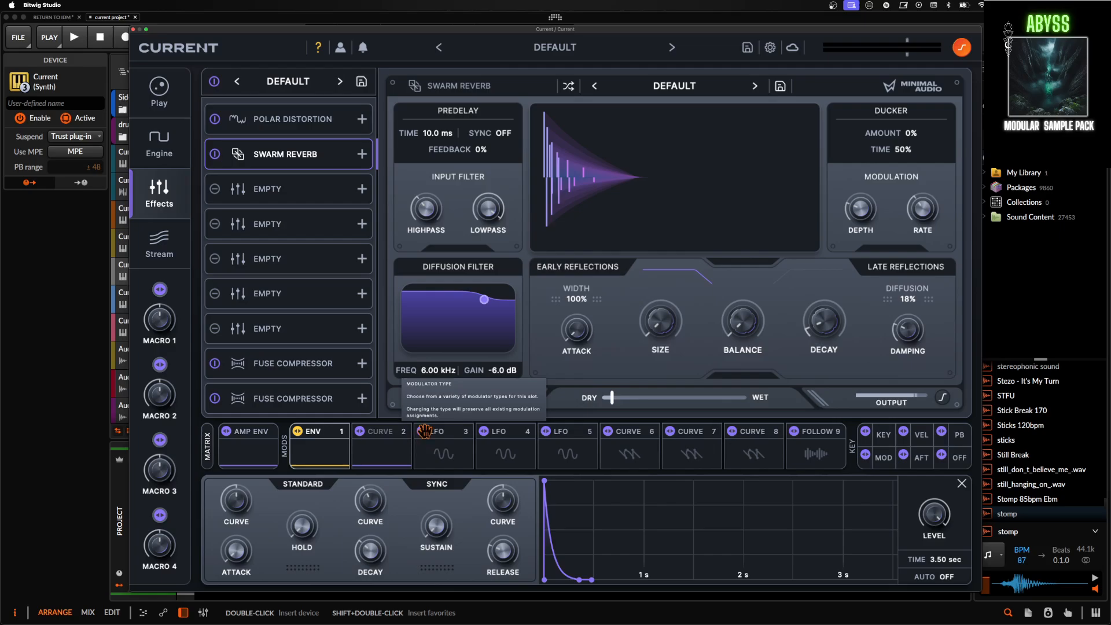
drag(545, 485, 543, 485)
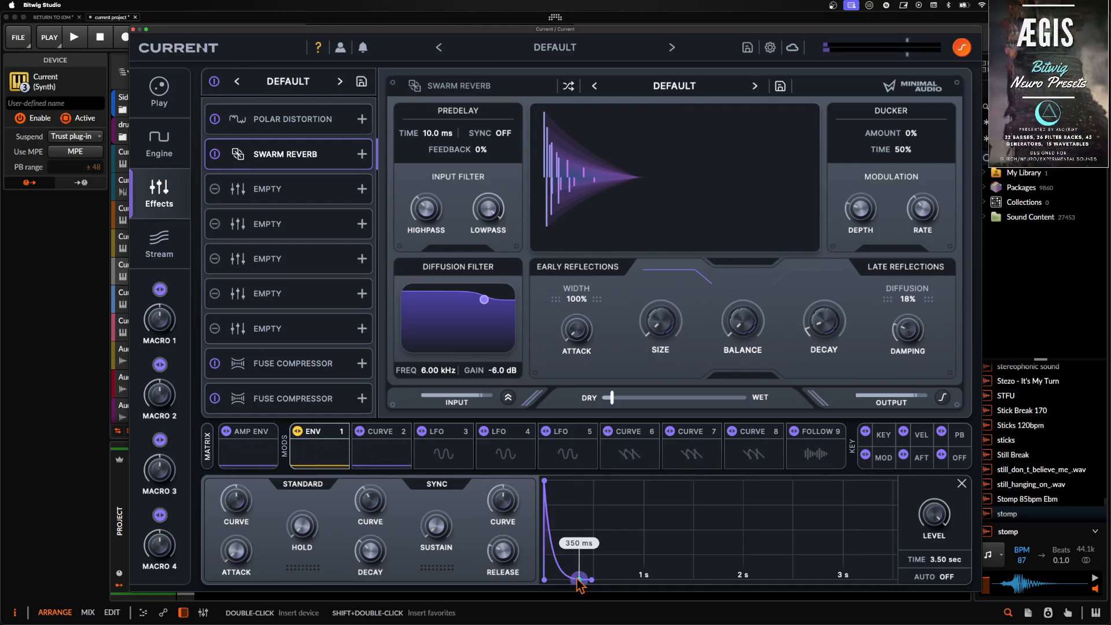
mouse_move(579, 580)
mouse_down()
mouse_move(634, 581)
mouse_move(557, 590)
mouse_move(576, 595)
mouse_up()
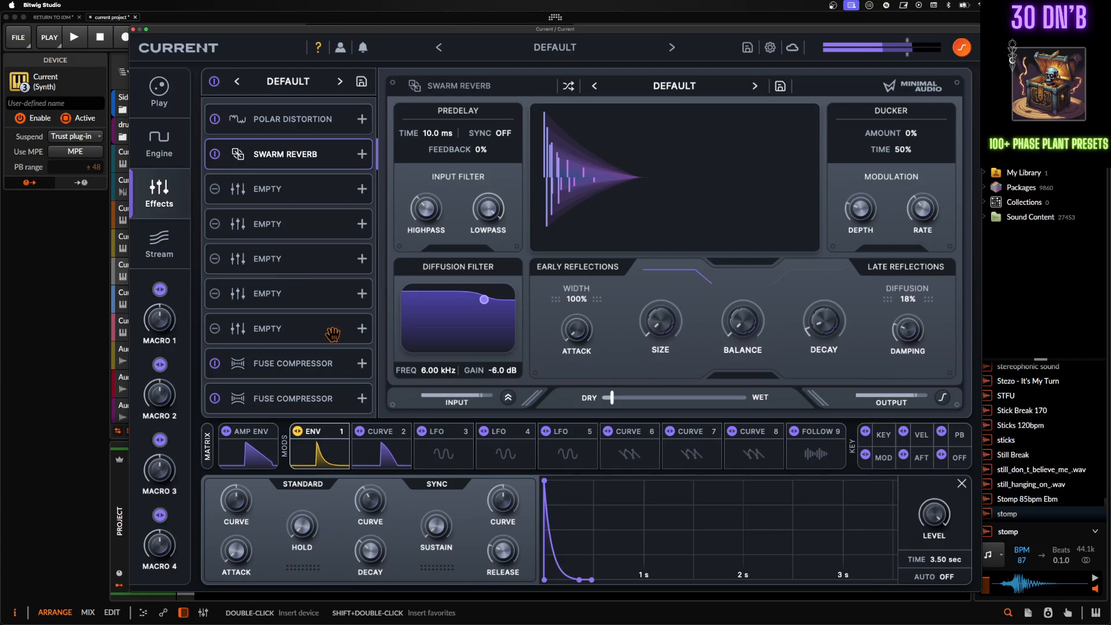
- Lengthen the amp envelope's decay to 482 ms
click(256, 460)
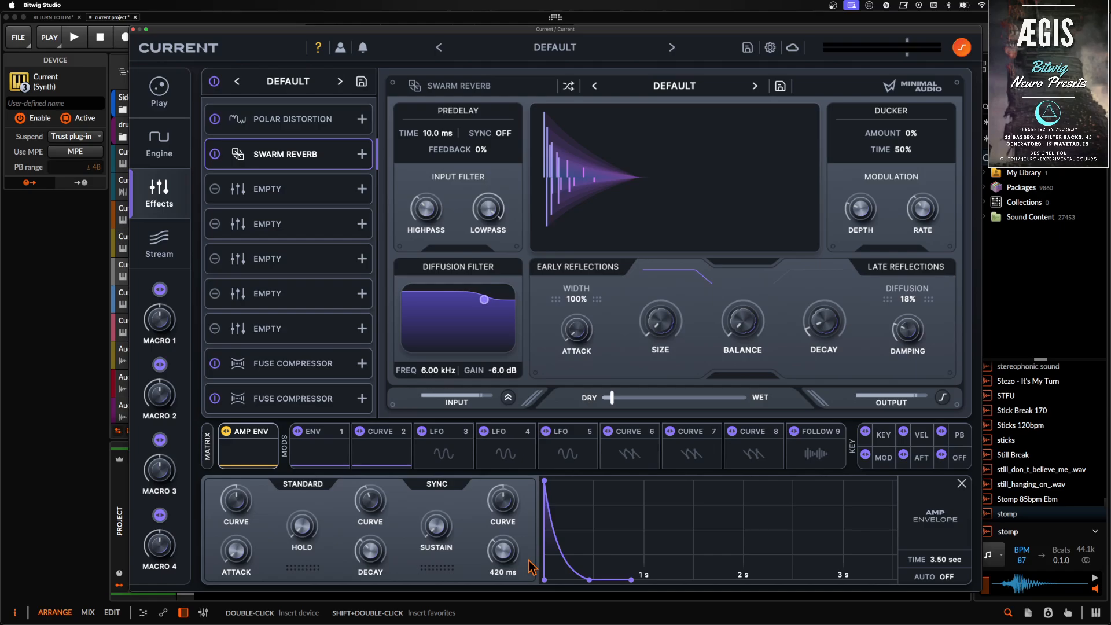
drag(588, 581, 590, 583)
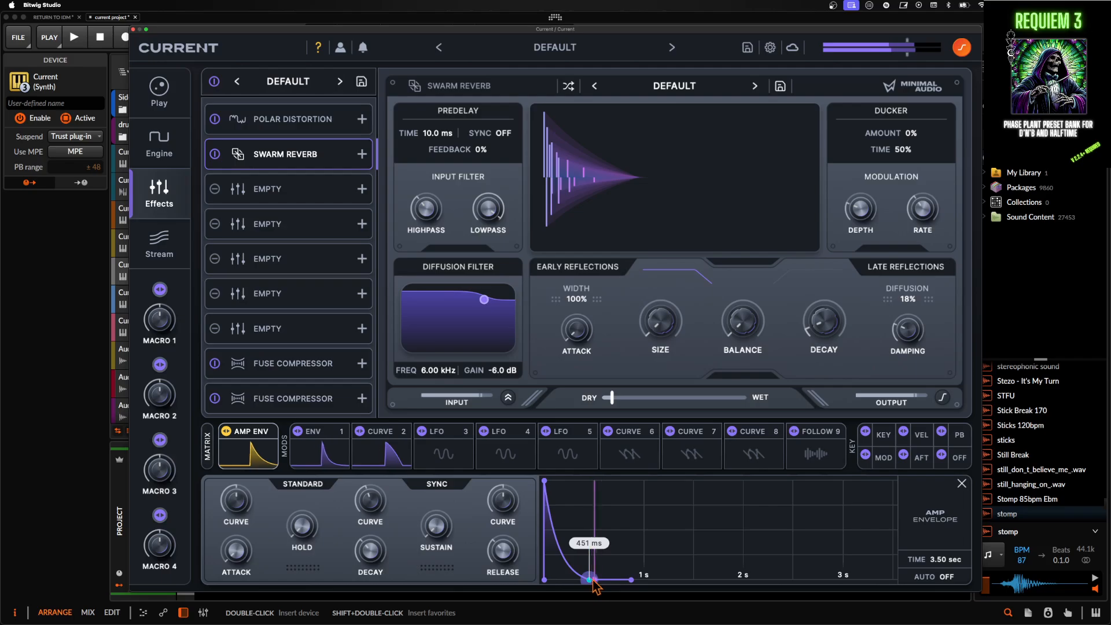
mouse_move(590, 580)
mouse_down()
mouse_move(603, 580)
mouse_move(592, 579)
mouse_up()
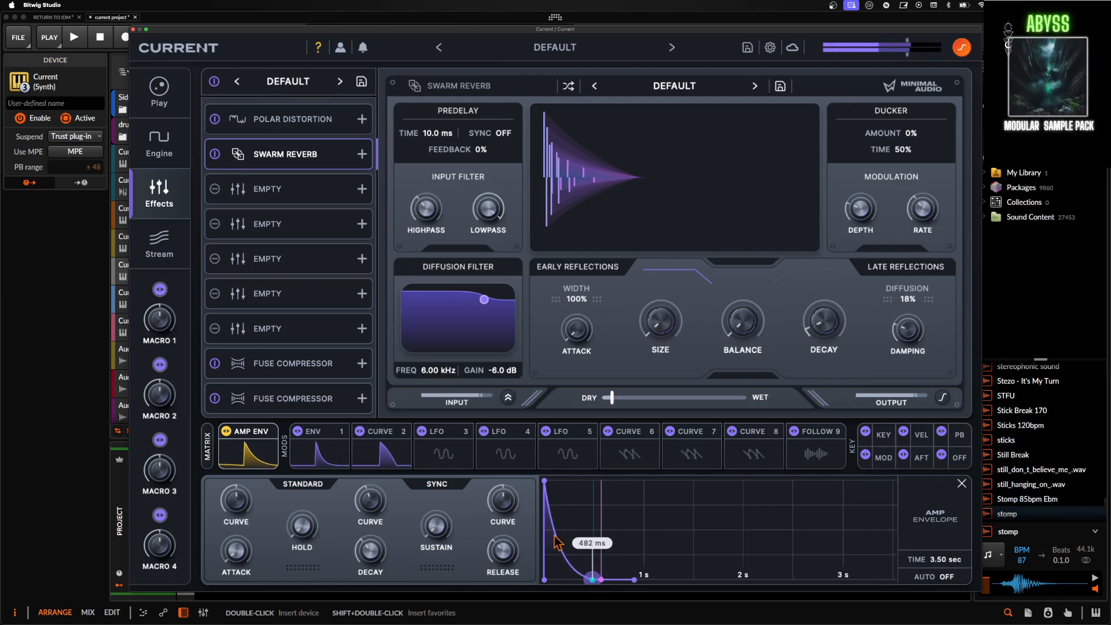
- Add Morph EQ in the third effect slot and move it down to the fourth slot
click(319, 197)
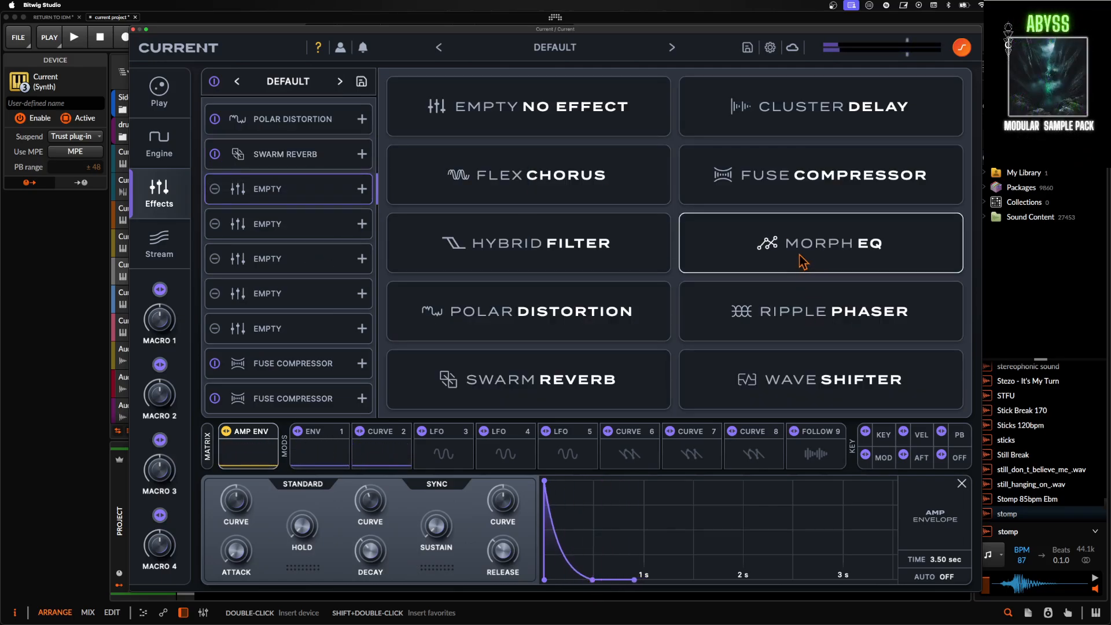
click(758, 249)
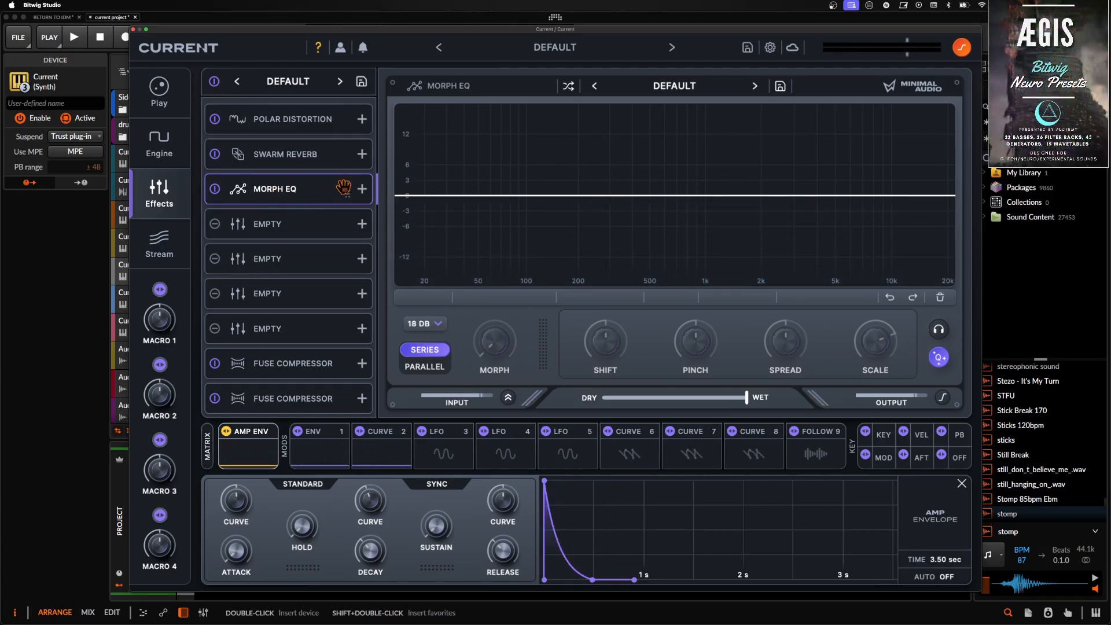
drag(343, 187, 350, 224)
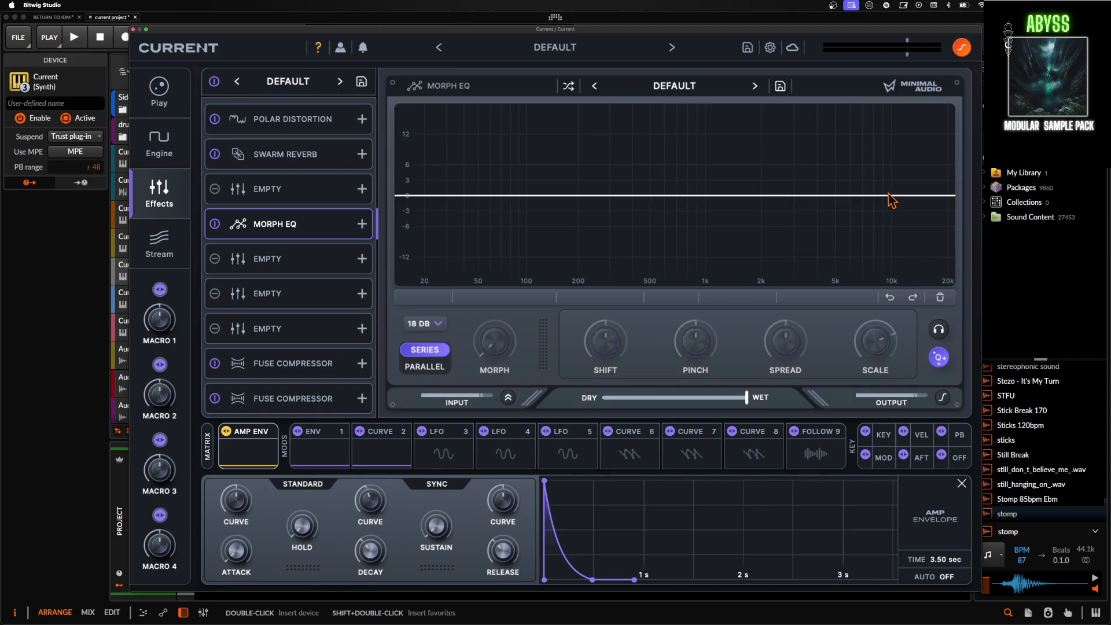
- Add a boosting High Shelf band at about 7 kHz and a Peak band at 1.57 kHz to the Morph EQ
double_click(909, 195)
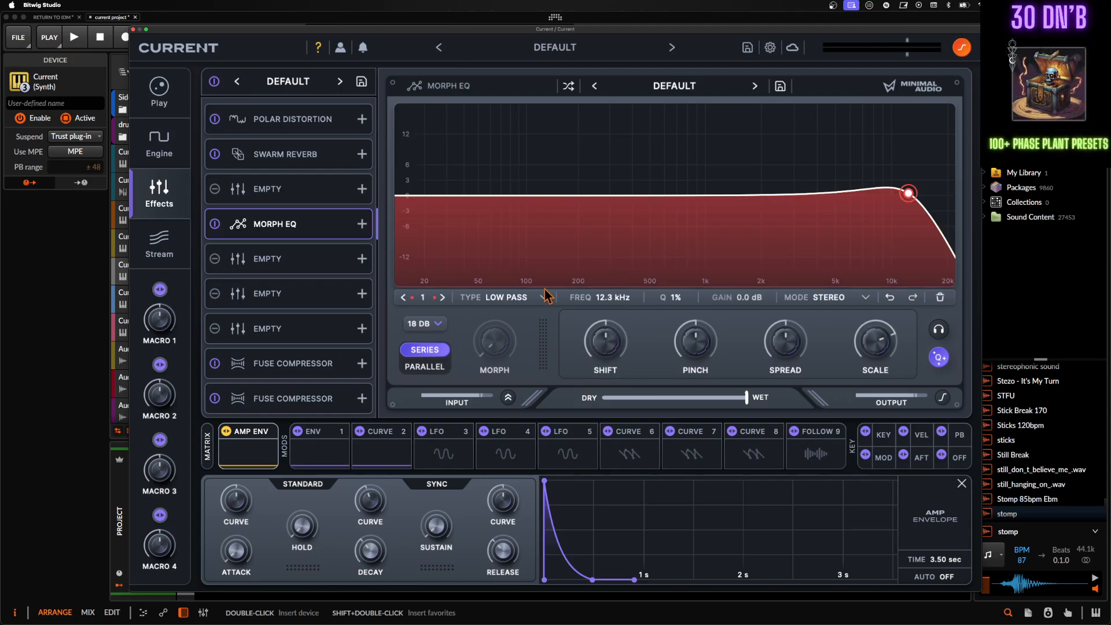
click(486, 298)
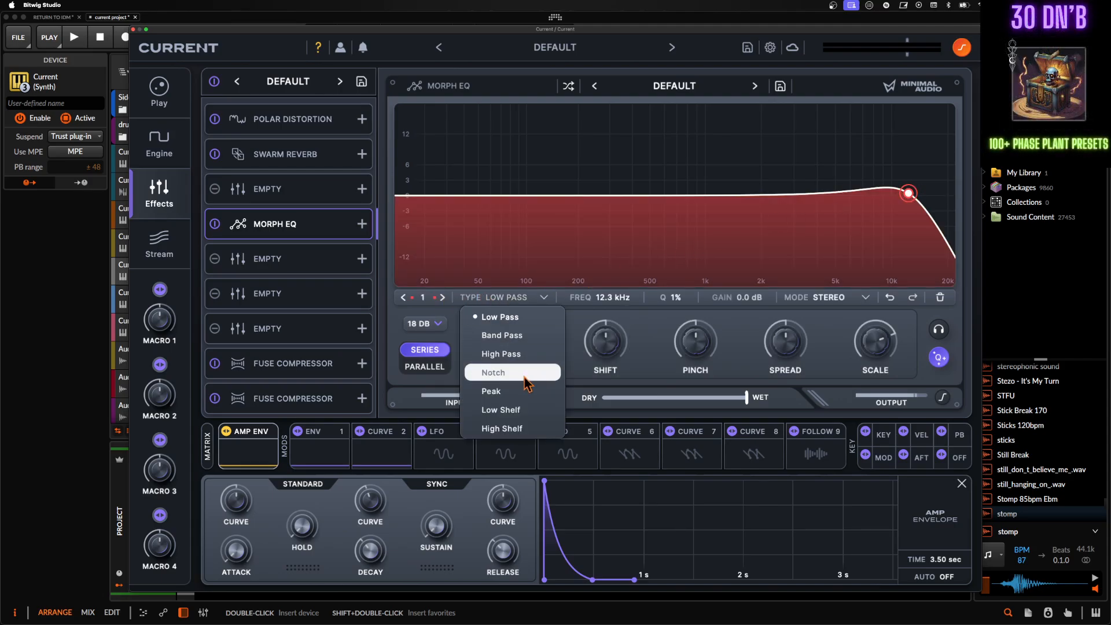
click(501, 429)
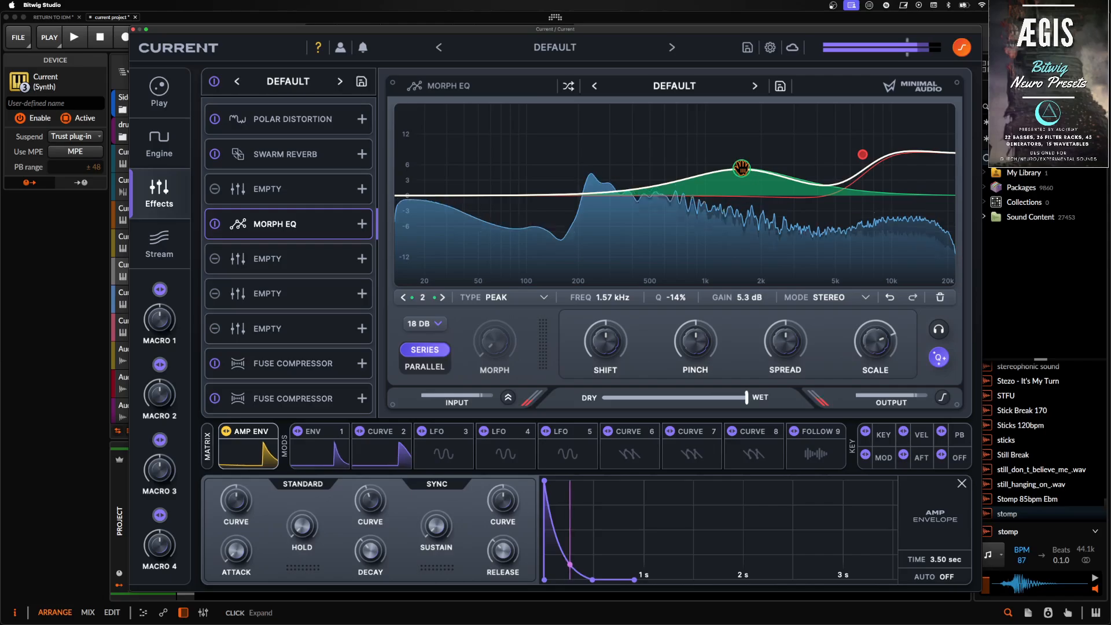
- Set the high shelf to 3.6 dB gain with 11% Q, and the peak band to 2.00 kHz with 5.6 dB gain
drag(863, 158, 863, 175)
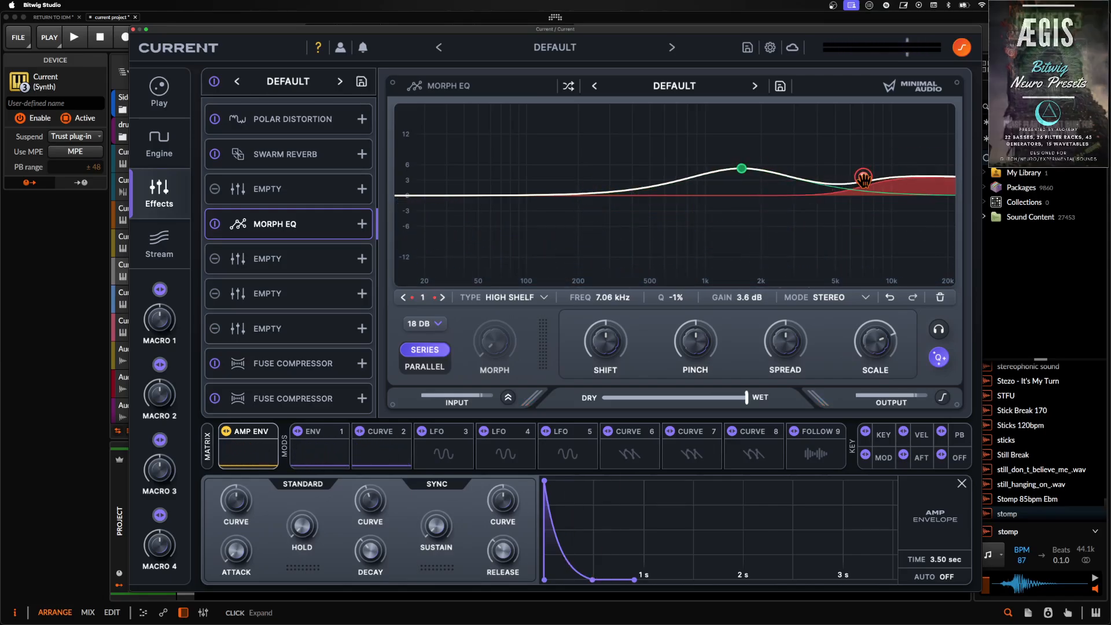
scroll(863, 178, up, 4)
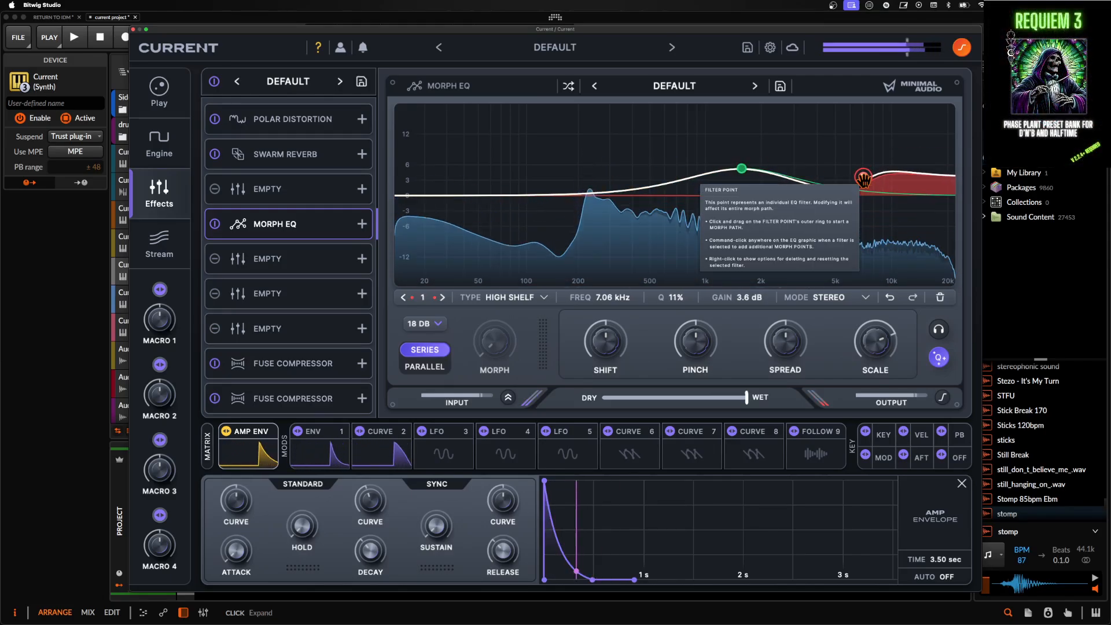
click(742, 167)
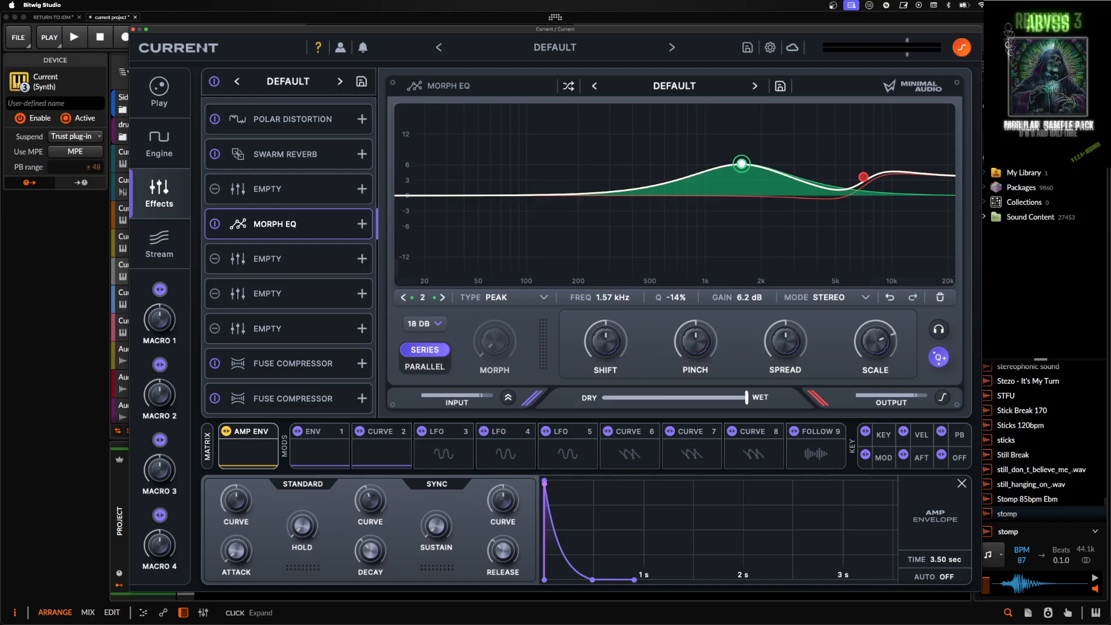
mouse_move(742, 167)
mouse_down()
mouse_move(739, 177)
mouse_move(761, 167)
mouse_up()
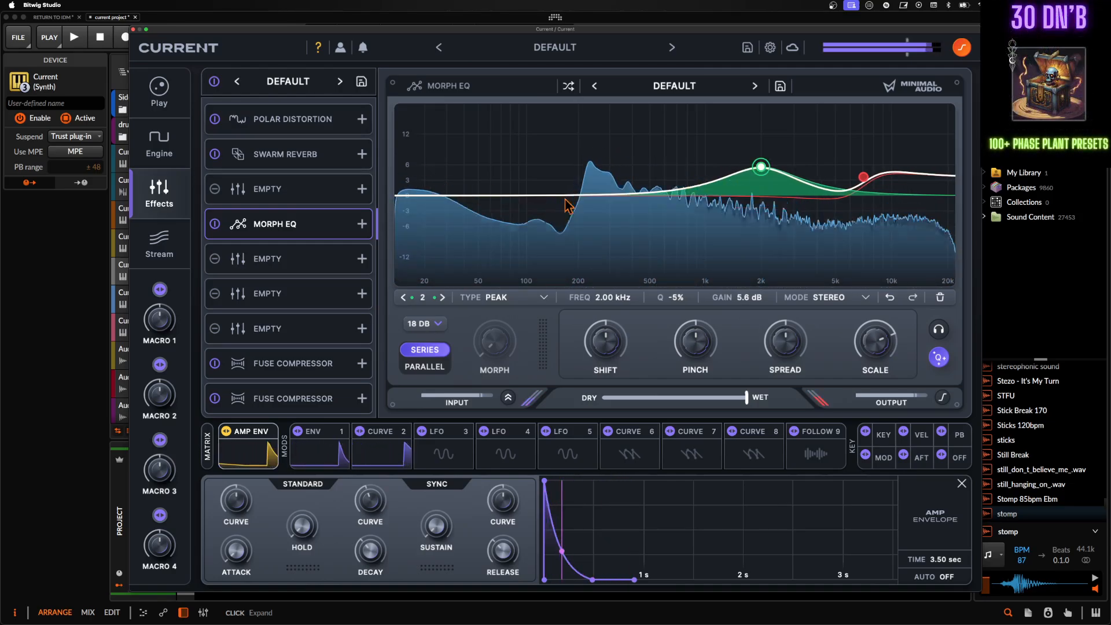
- Add Hybrid Filter in the third effect slot and raise its Morph until the response is a high-pass
click(341, 176)
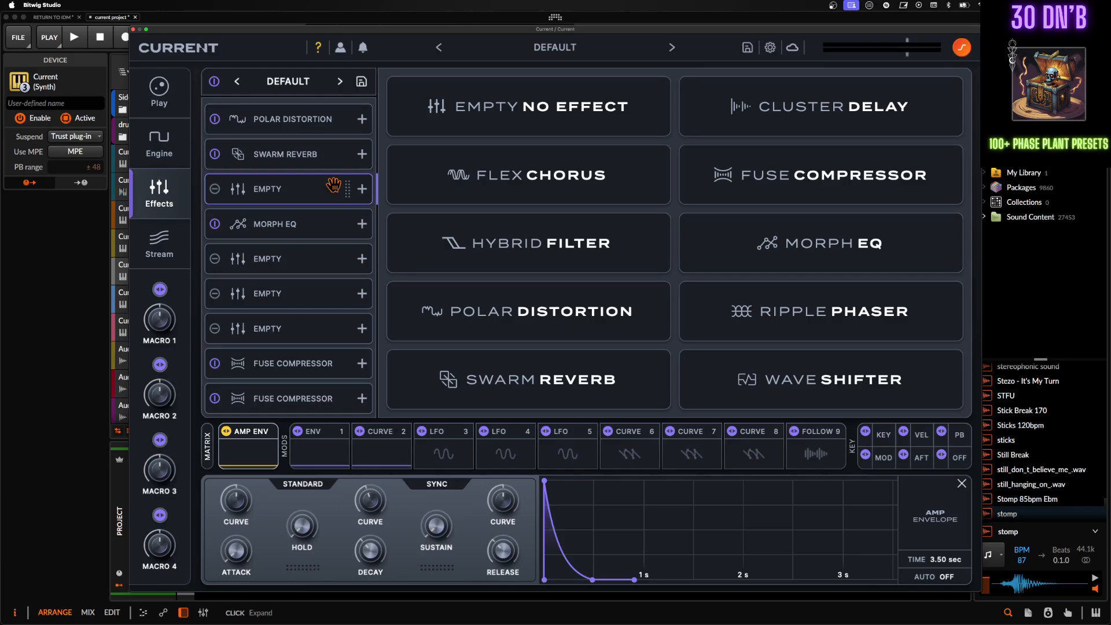
click(565, 251)
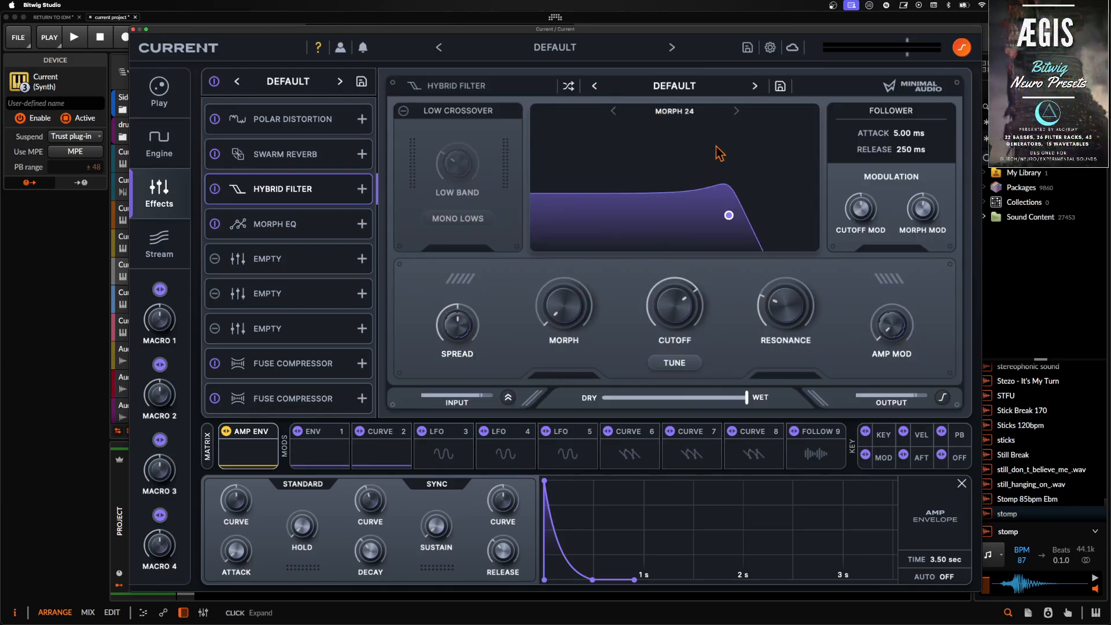
drag(570, 321, 569, 245)
drag(561, 204, 561, 211)
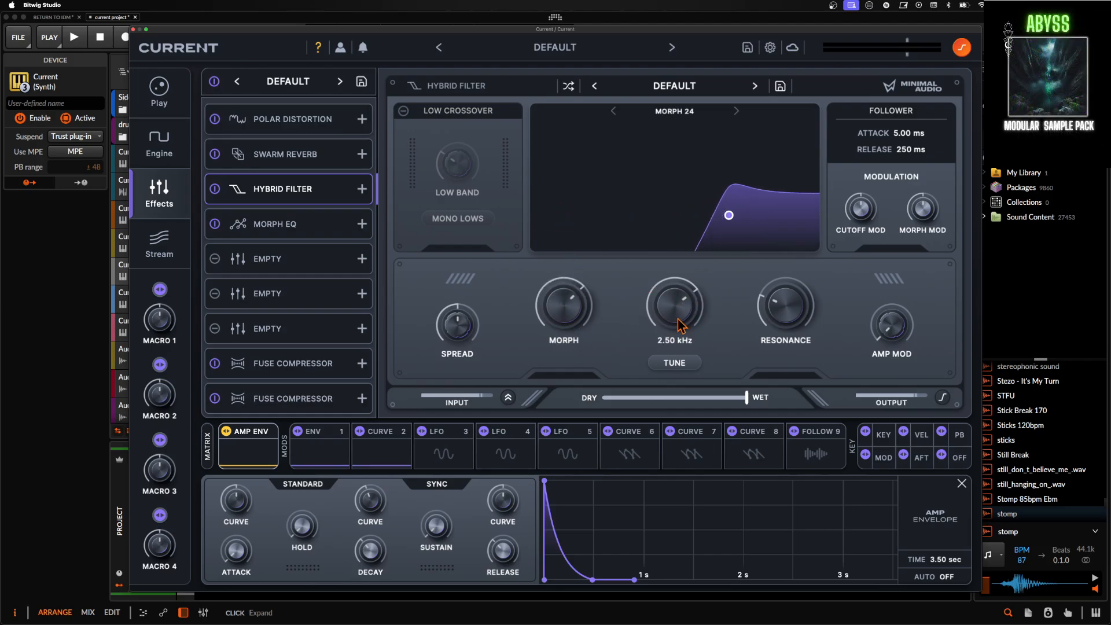
- Set the Hybrid Filter's resonance to 0%, change LFO 3 to a short-decay envelope with no sustain, and assign it to raise resonance
drag(785, 315, 771, 381)
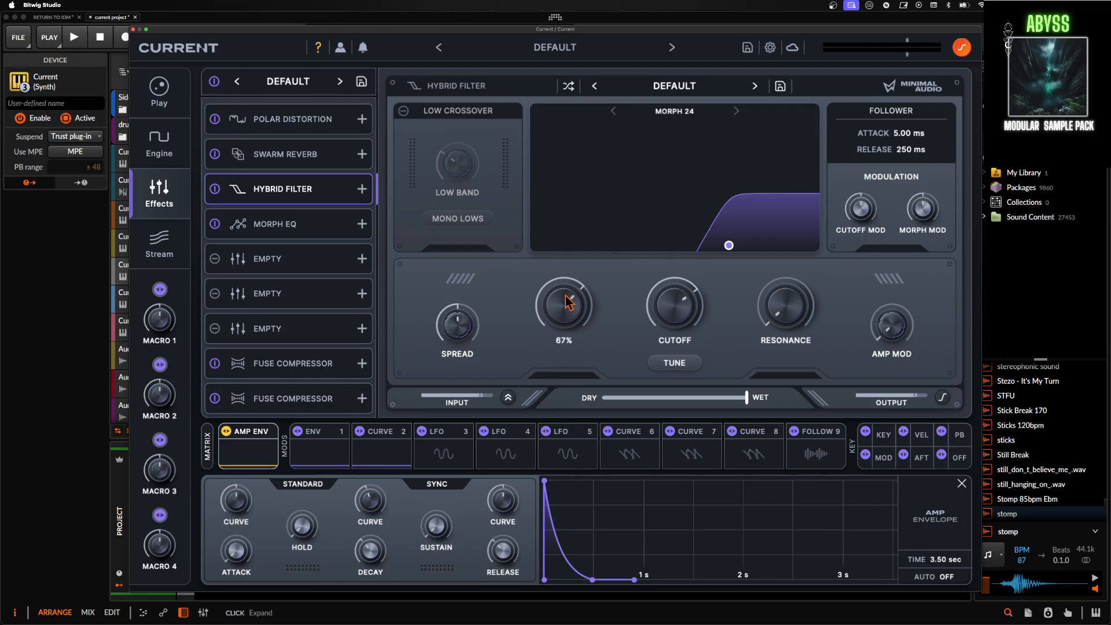
click(450, 445)
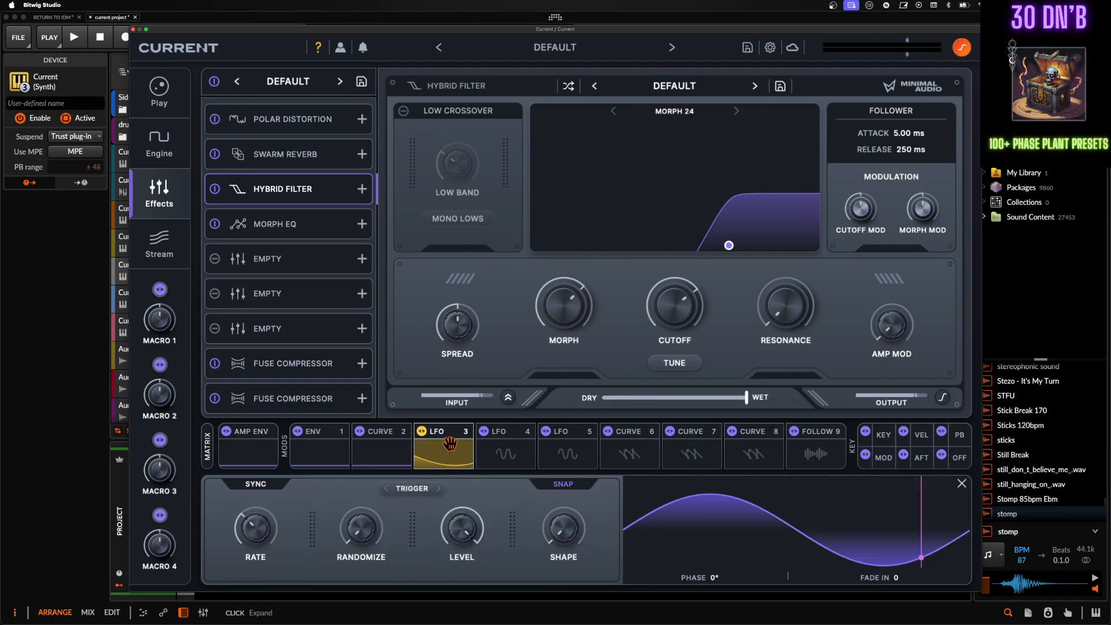
click(438, 431)
click(446, 353)
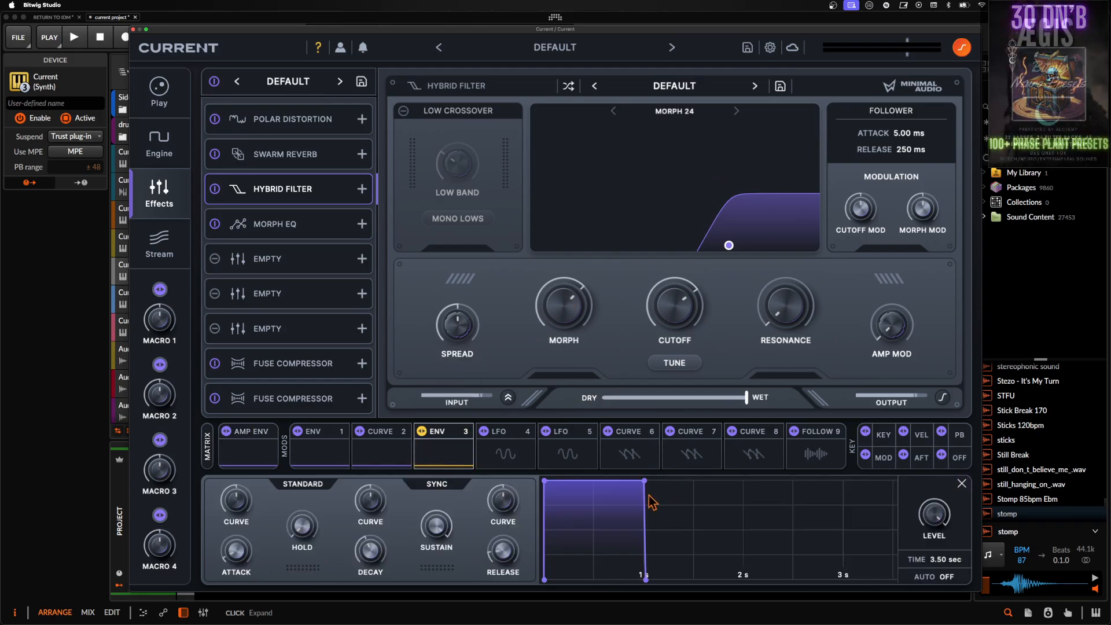
drag(652, 502, 576, 579)
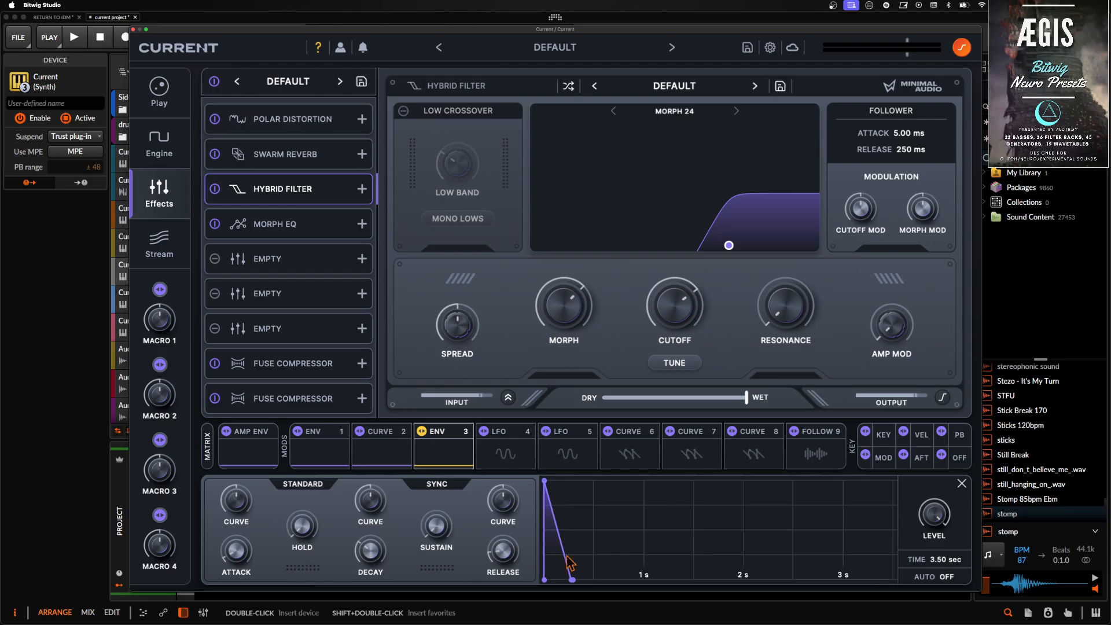
drag(784, 311, 784, 298)
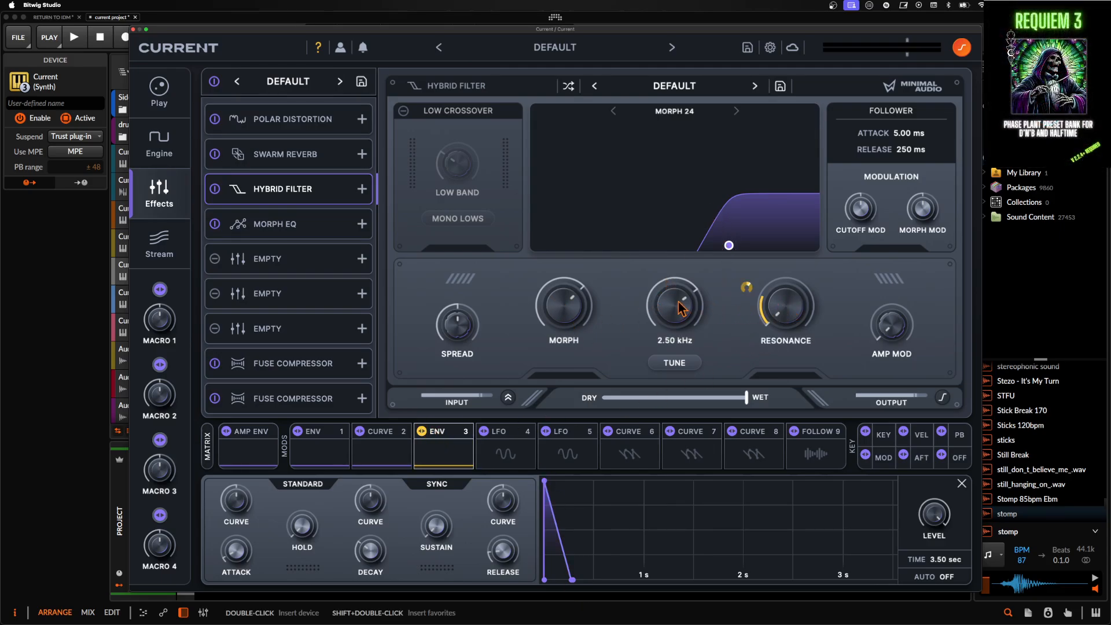
- Lower the Hybrid Filter's cutoff to below 371 Hz and fine-tune the envelope's modulation depth on resonance
drag(678, 302, 680, 346)
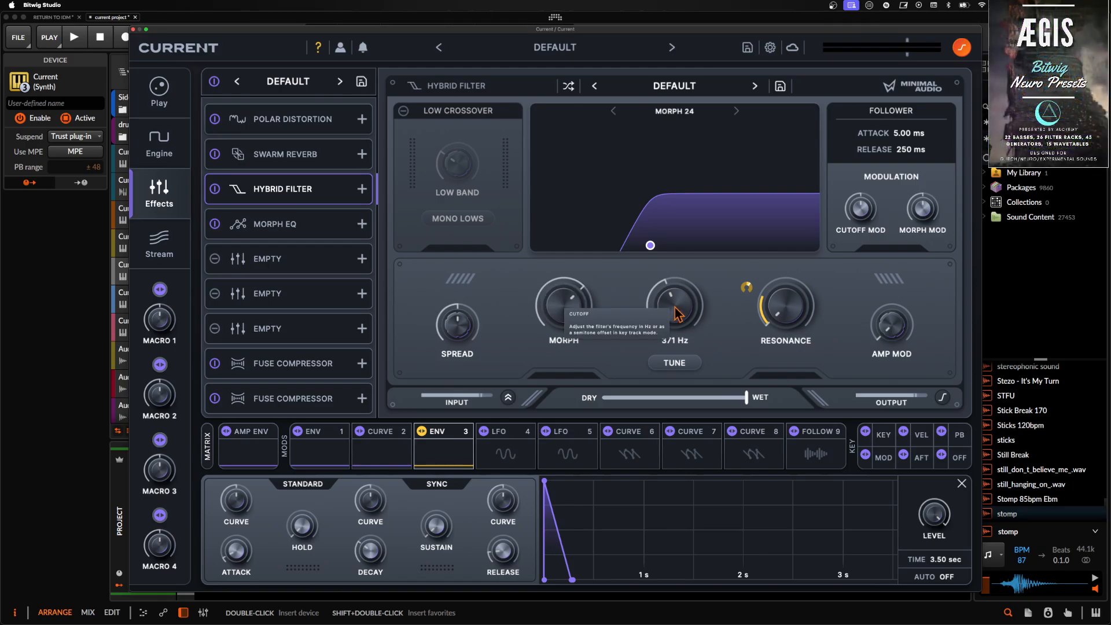
drag(676, 314, 681, 326)
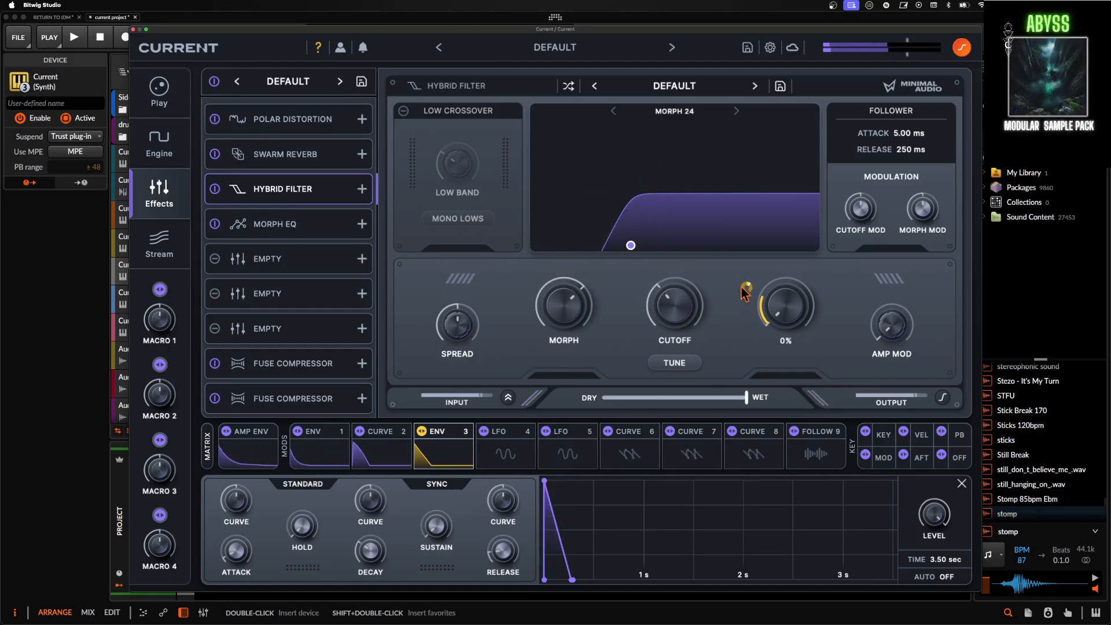
drag(743, 247, 742, 257)
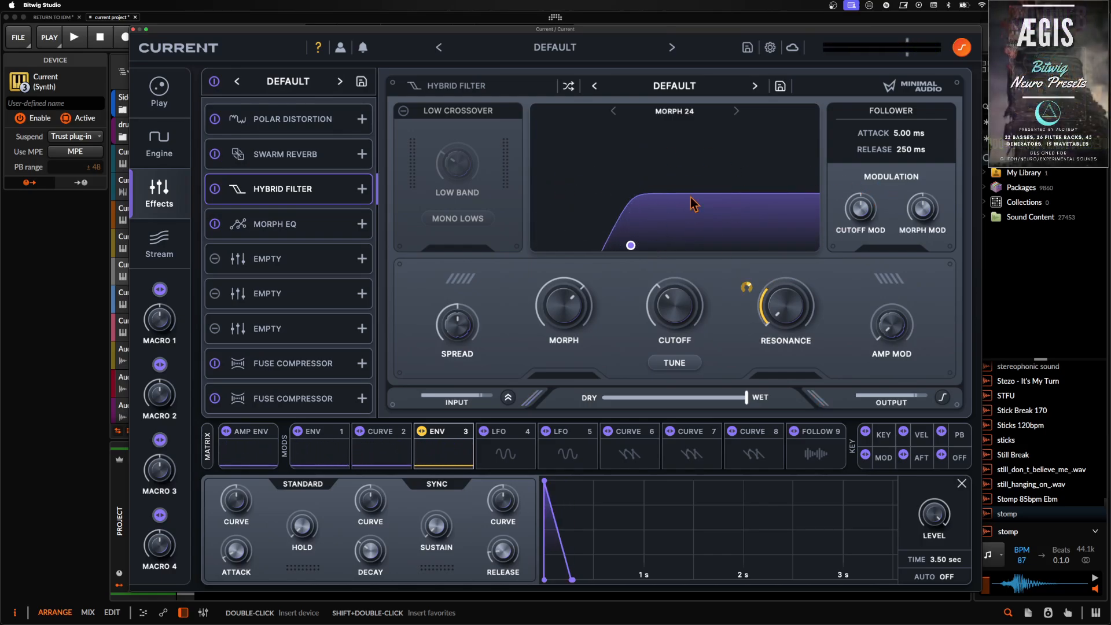
- Add Polar Distortion in the fifth effect slot, raise its drive moderately with auto gain off, and adjust its squash
click(293, 262)
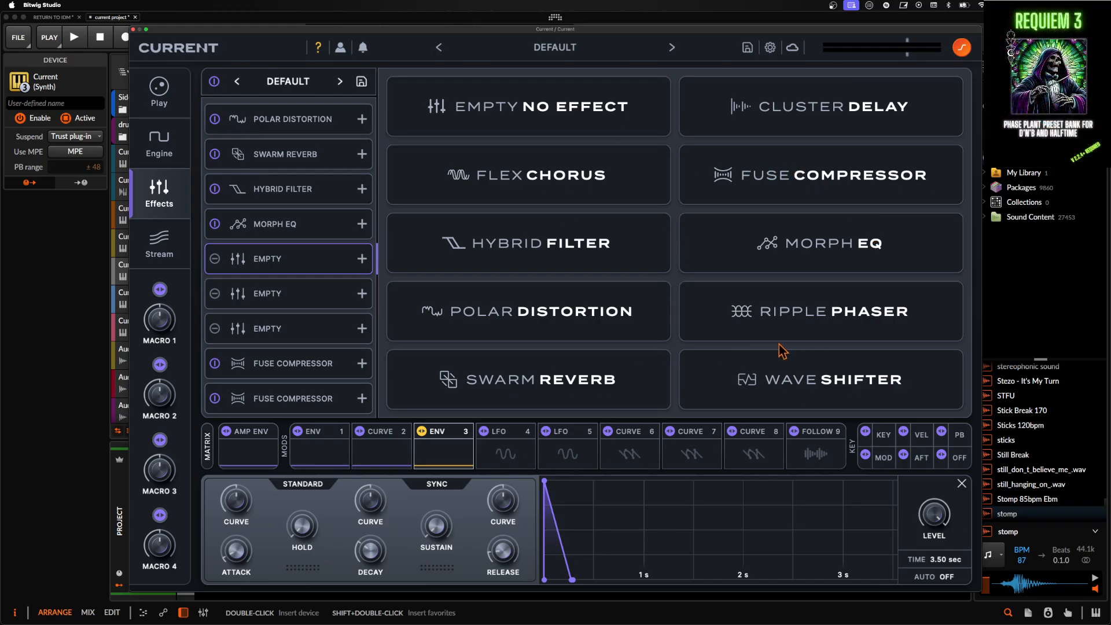
click(617, 327)
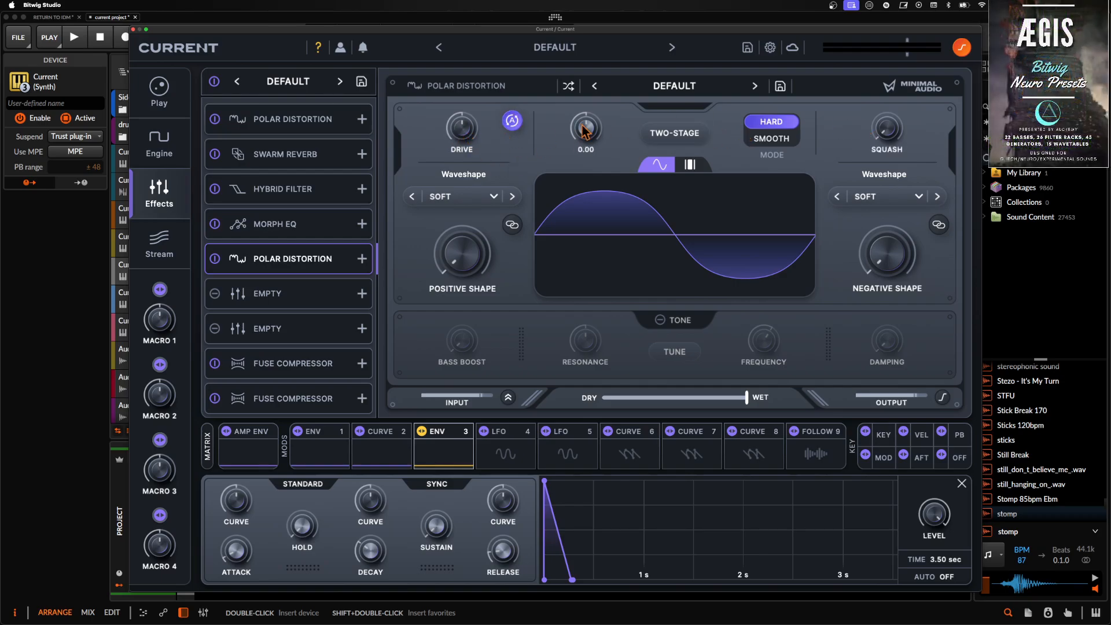
drag(460, 138, 458, 119)
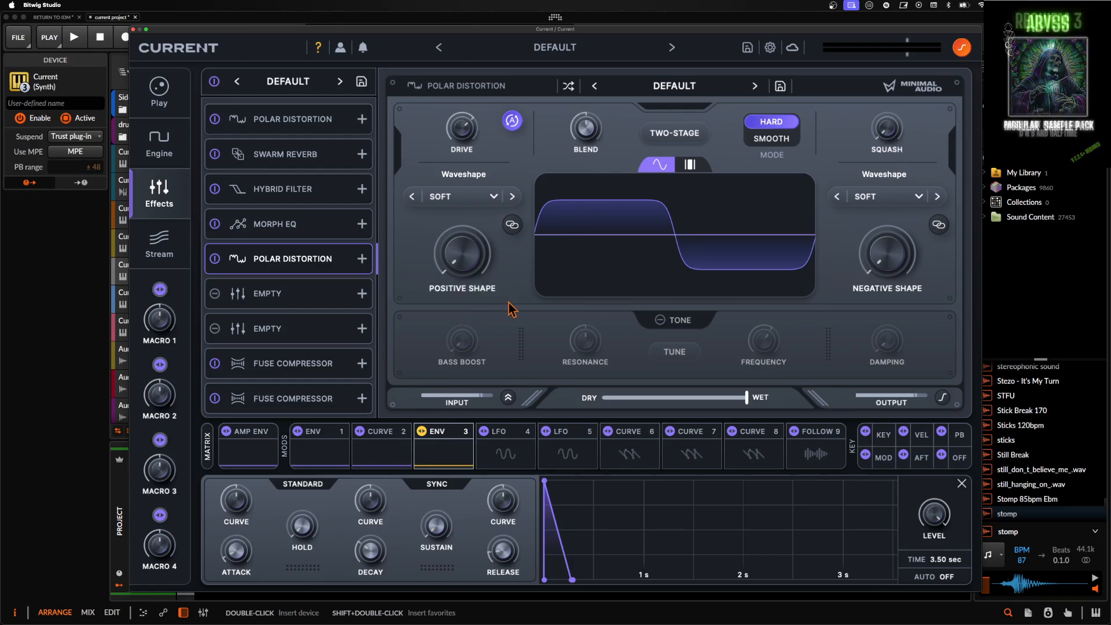
mouse_move(465, 132)
mouse_down()
mouse_move(463, 174)
mouse_move(461, 125)
mouse_up()
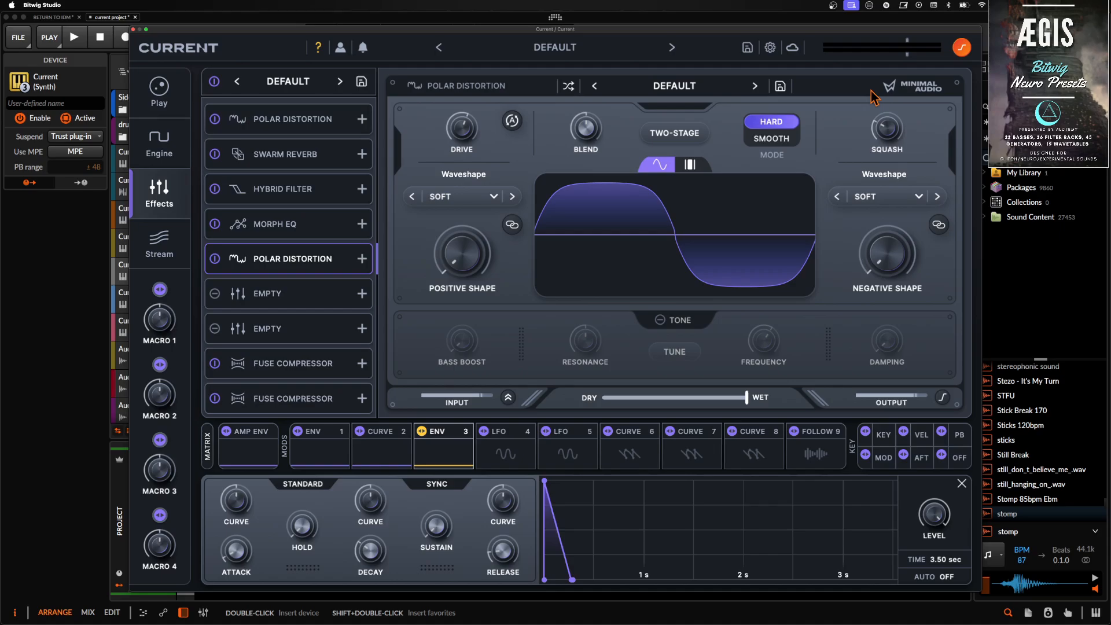
drag(897, 142, 889, 141)
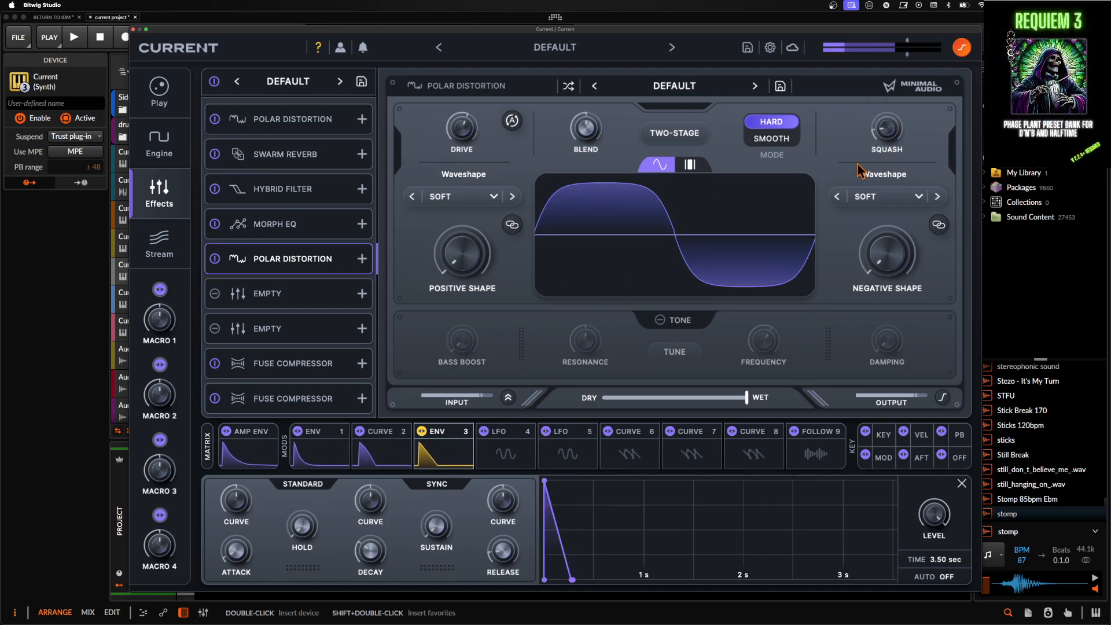
drag(885, 108, 883, 119)
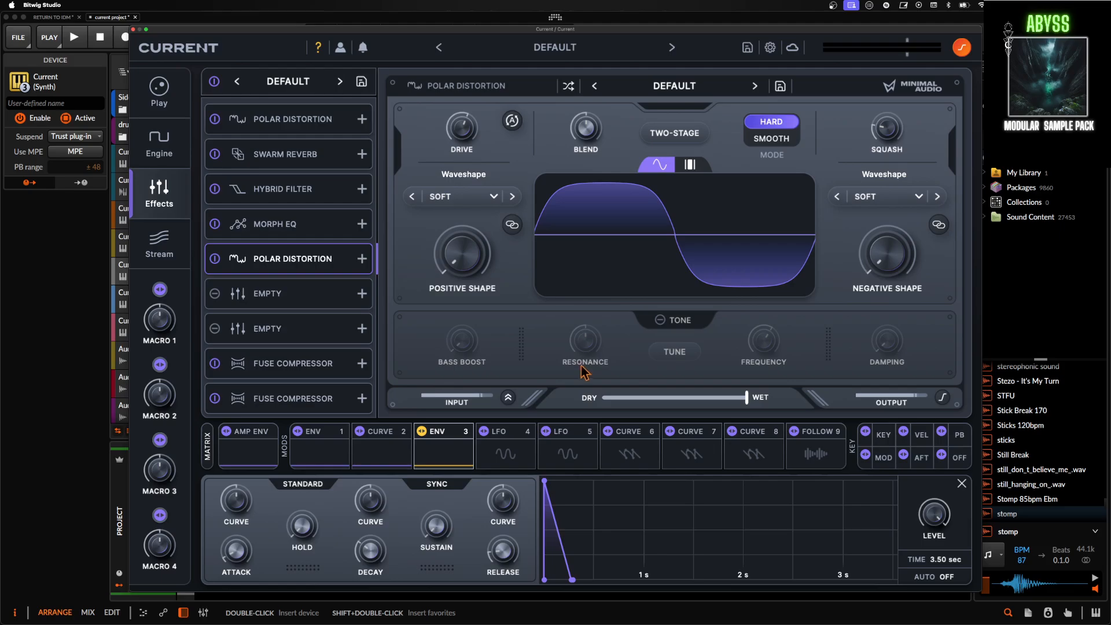
- Shorten the decay of Env 1 slightly and review the last Fuse Compressor, Hybrid Filter, Morph EQ and second Polar Distortion
click(319, 461)
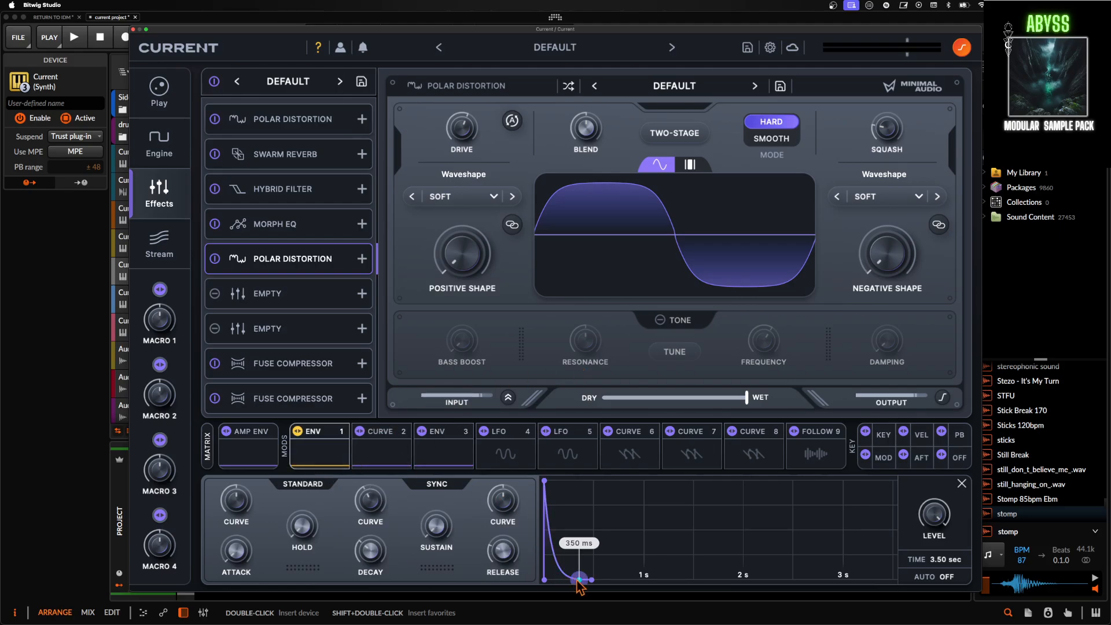
drag(578, 580, 572, 586)
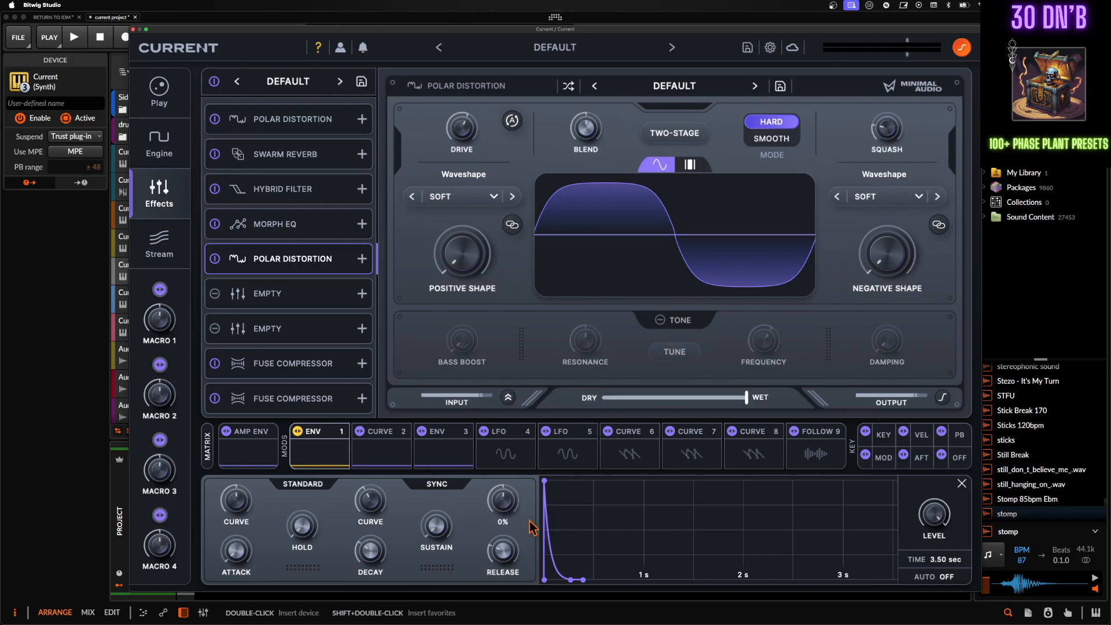
click(298, 398)
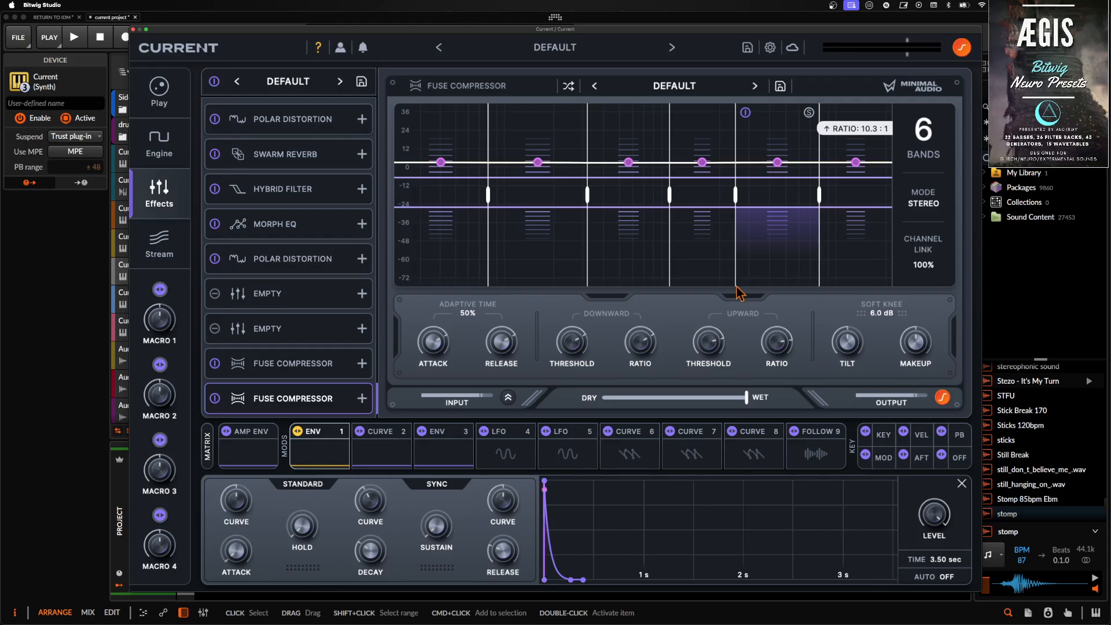
click(297, 191)
click(307, 232)
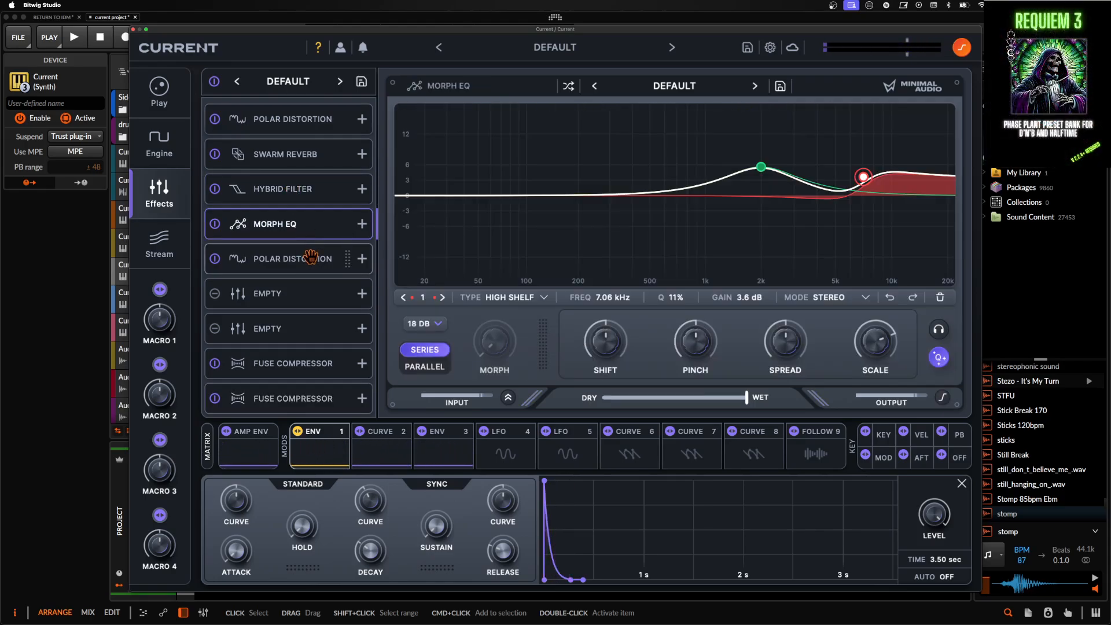
click(311, 259)
- Reshape Curve 2's falling segment into a gently convex decay that reaches zero just before the middle of the grid
click(443, 449)
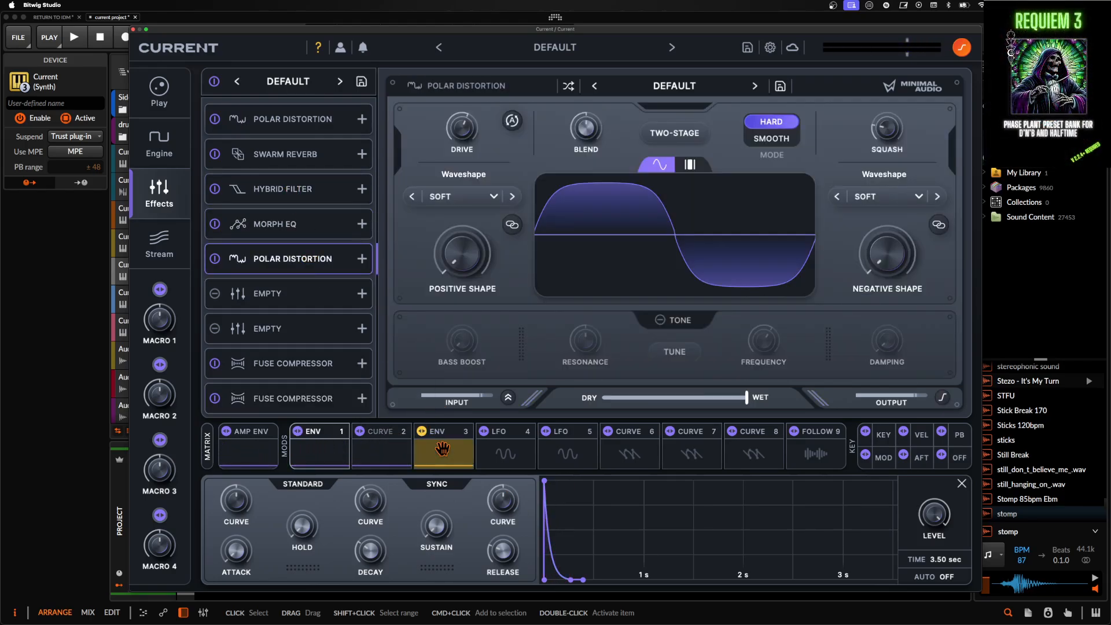
click(382, 451)
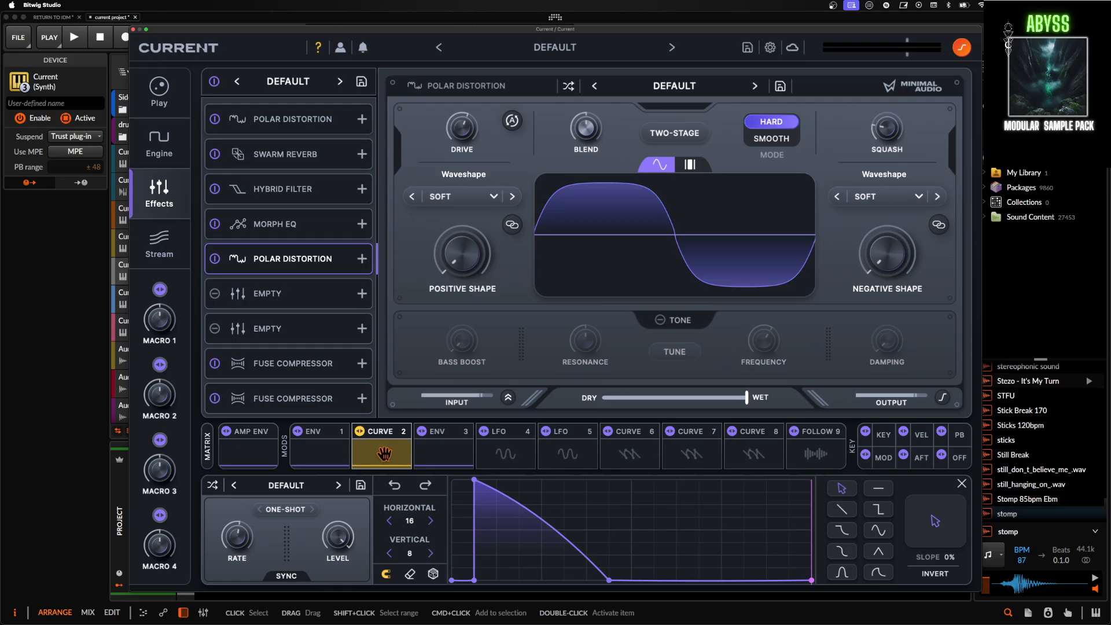
drag(599, 580, 578, 581)
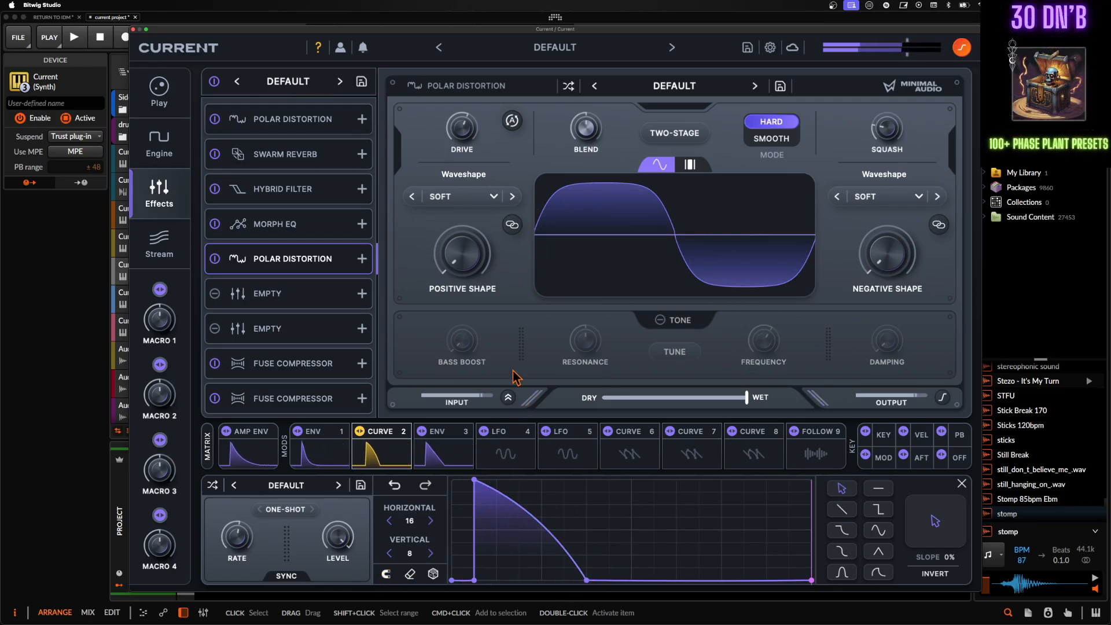
drag(541, 549, 522, 590)
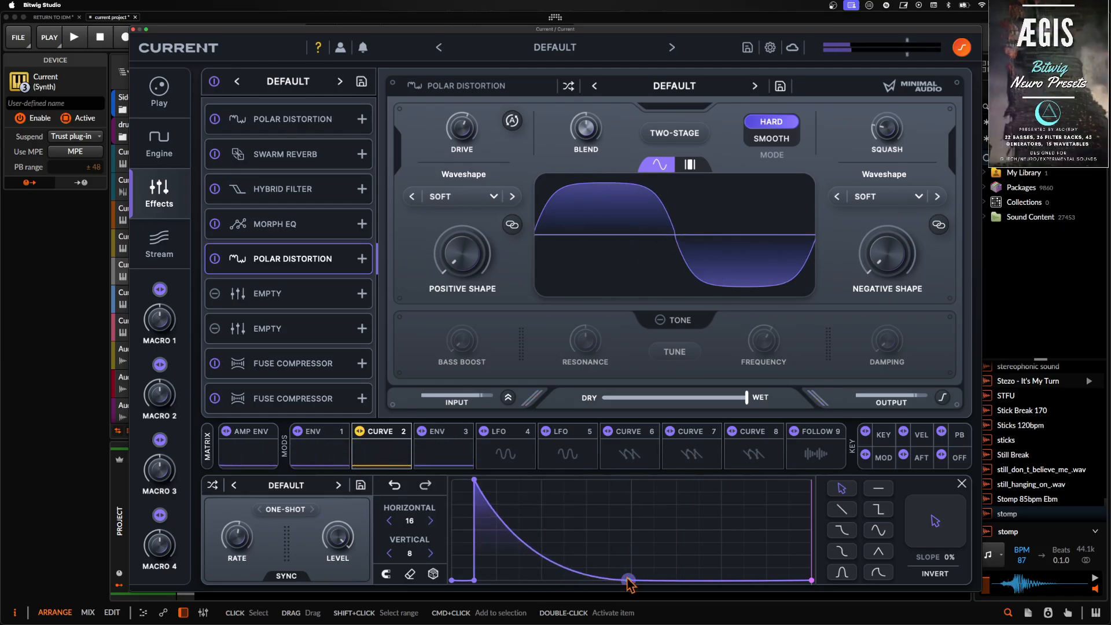
drag(628, 580, 655, 580)
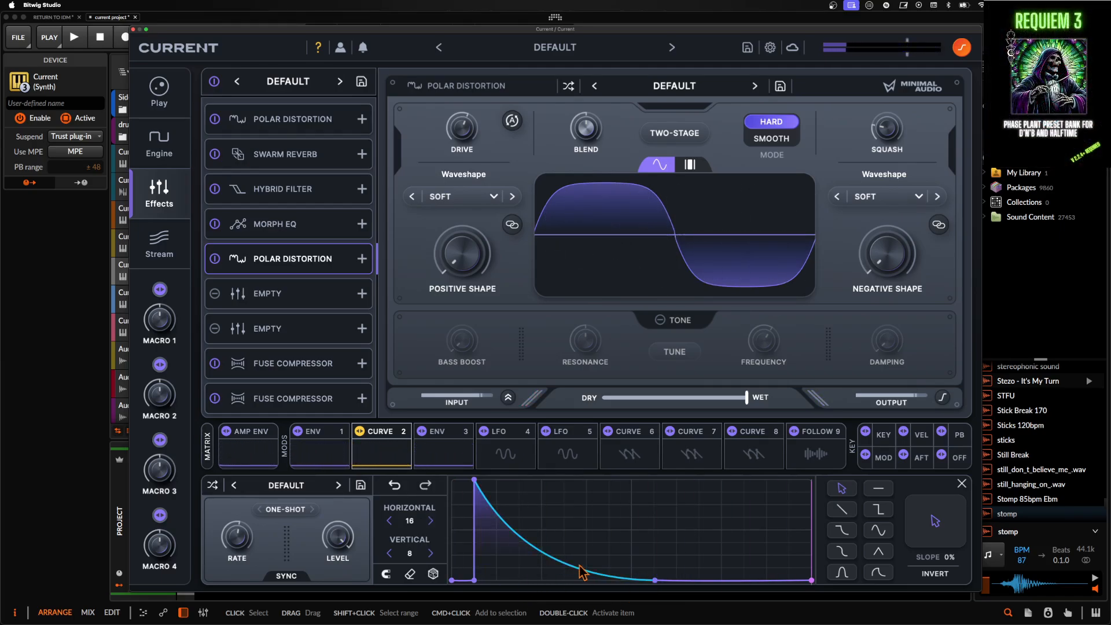
drag(581, 574, 574, 499)
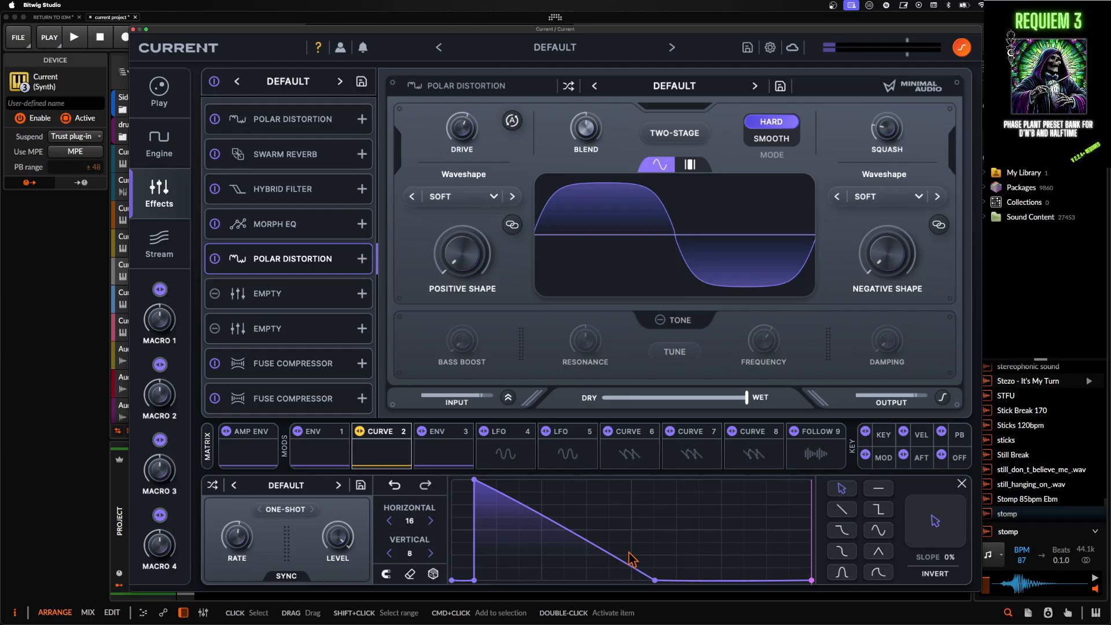
drag(654, 580, 634, 580)
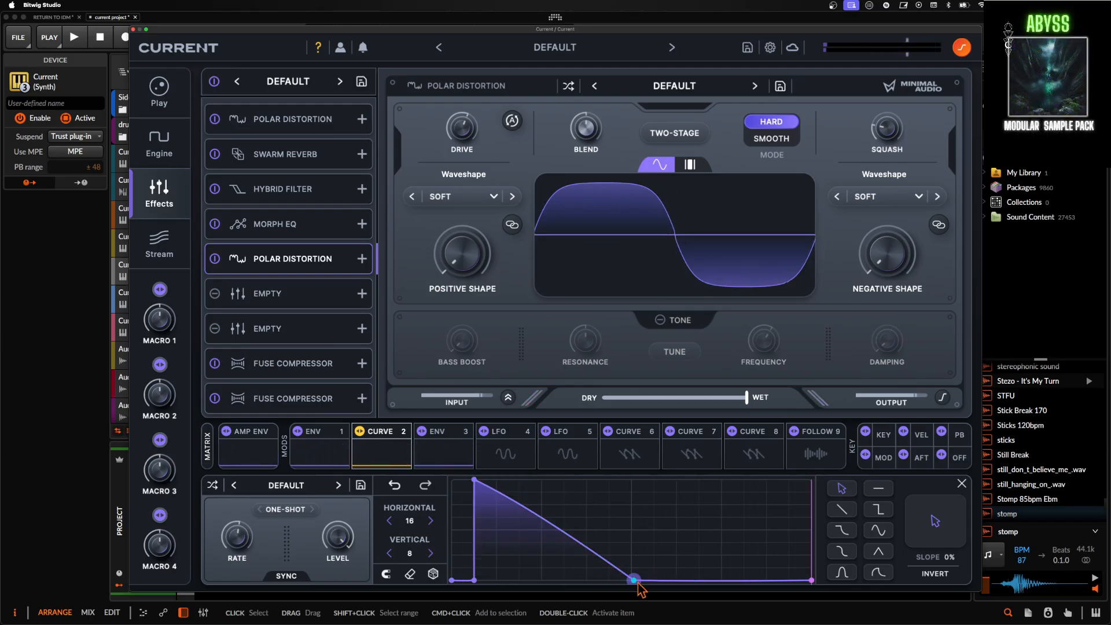
drag(638, 584, 615, 582)
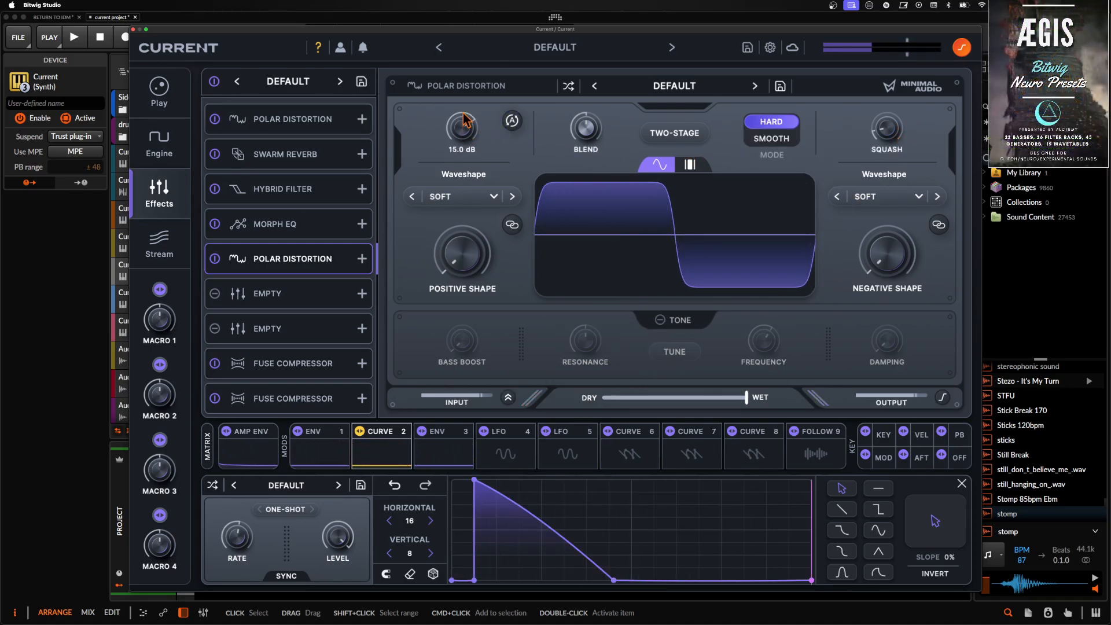
- Review the Fuse Compressor in the eighth slot and the Sub and Sampler engine settings, and close the Current plug-in window
click(289, 367)
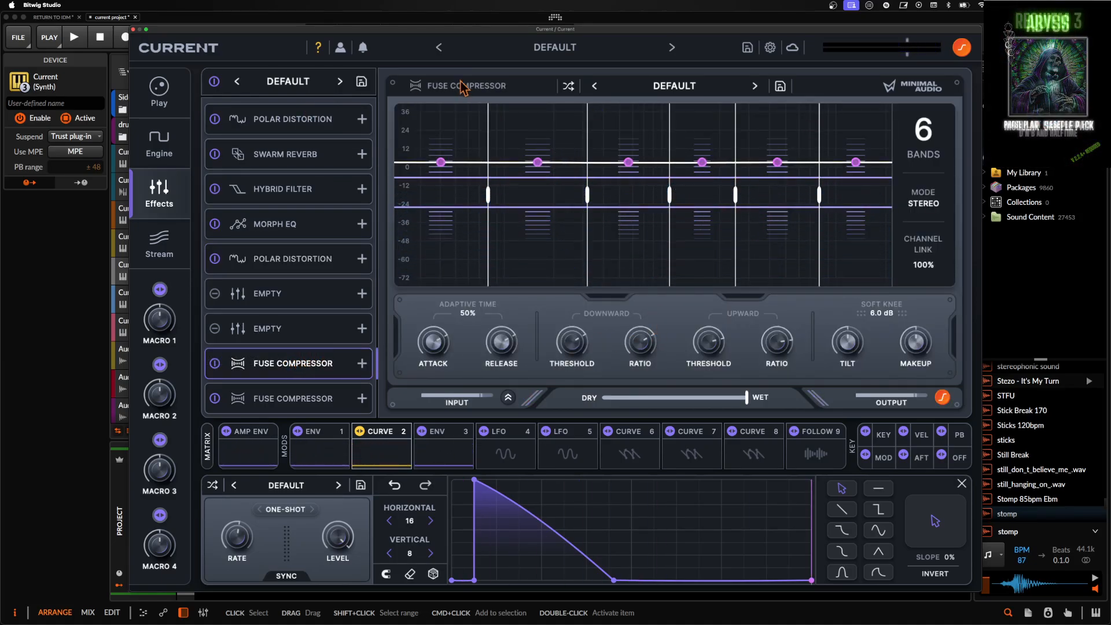
click(163, 152)
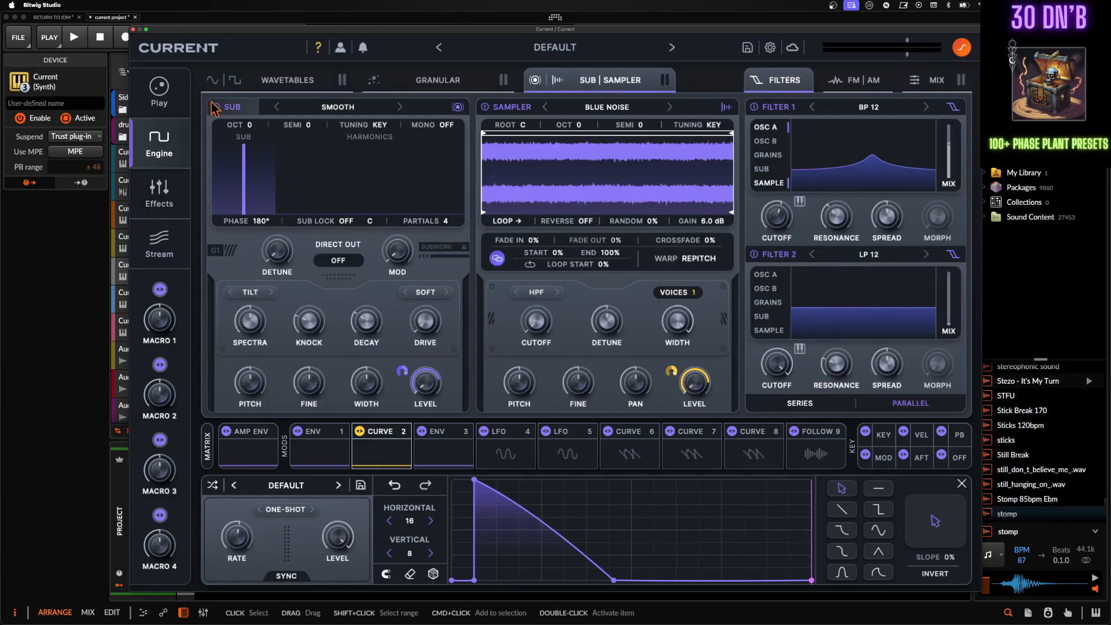
click(134, 29)
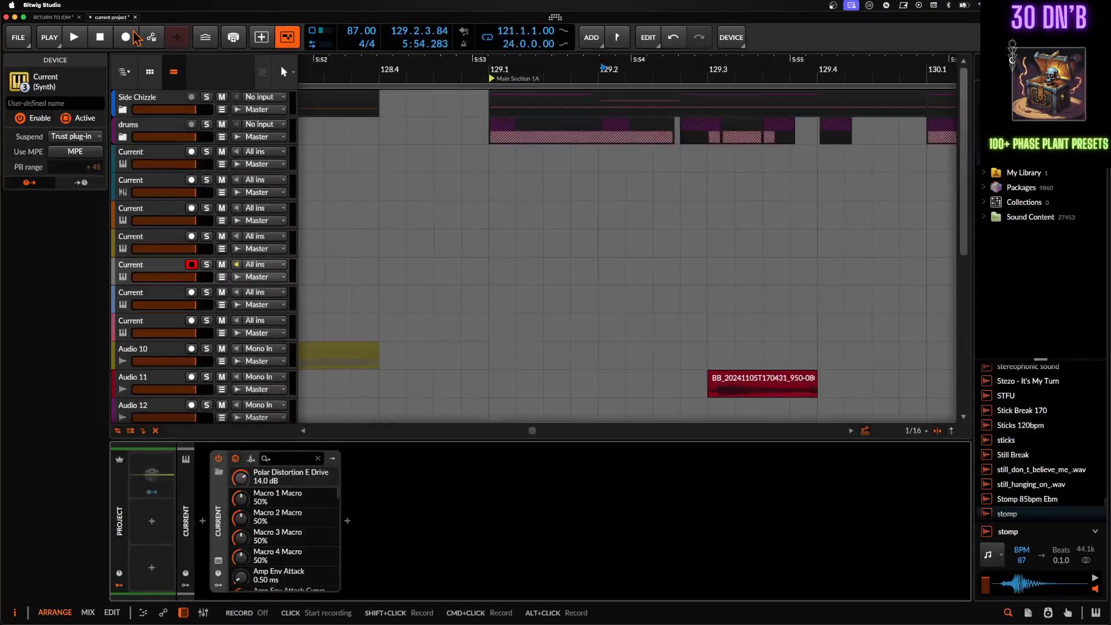
- Select the Master track and open its Rolling Sampler plug-in window
scroll(236, 384, down, 5)
scroll(236, 389, down, 5)
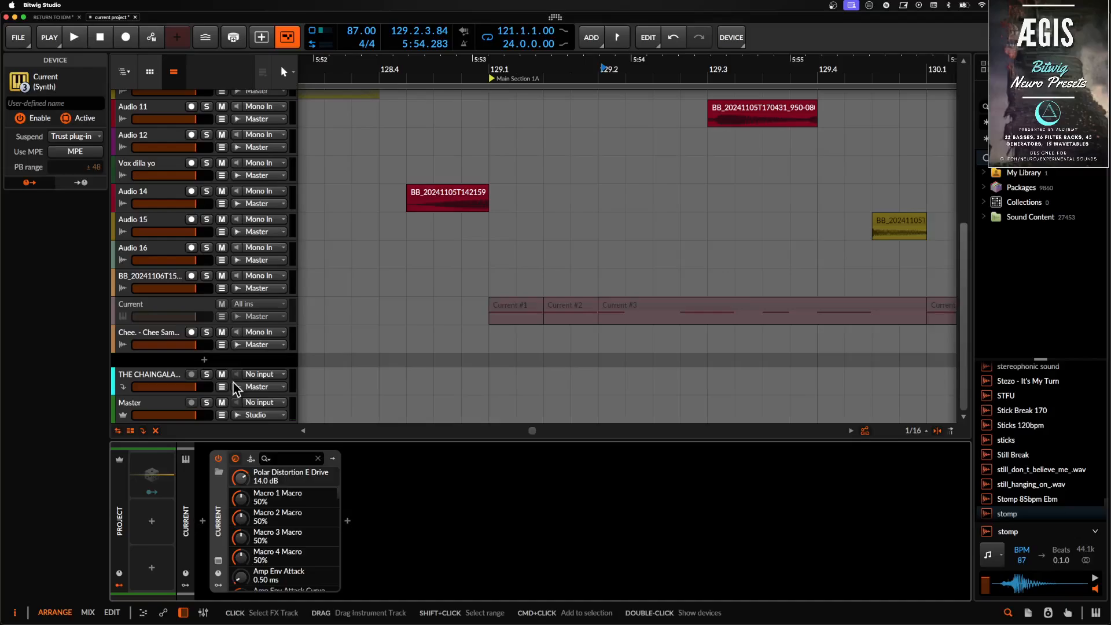
click(142, 405)
click(353, 561)
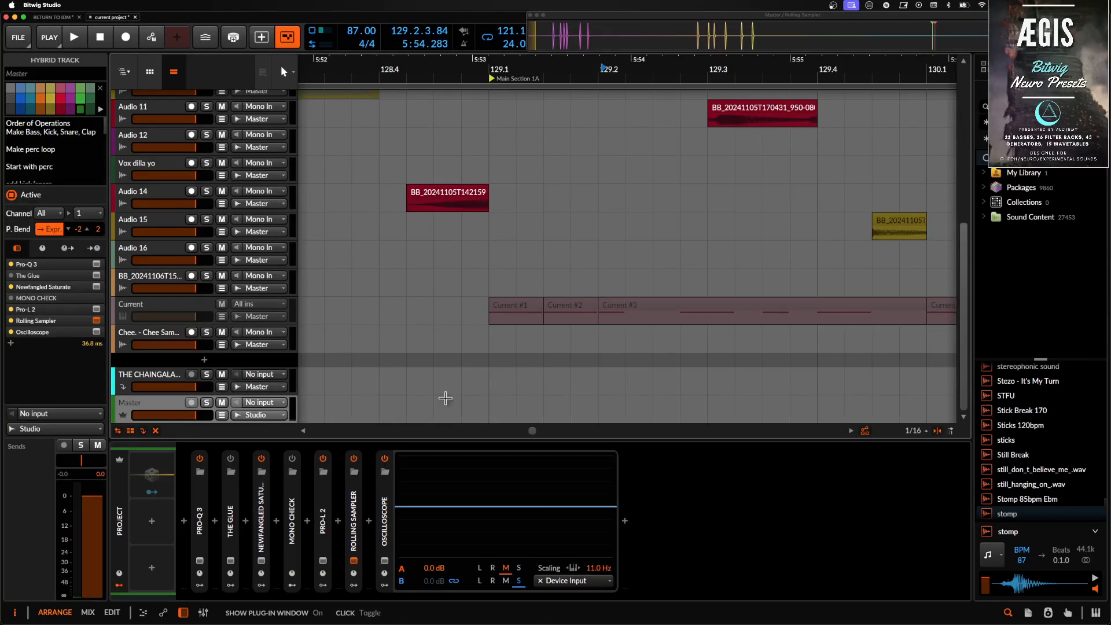
- Place the captured hit from Rolling Sampler as an audio clip on a new track just before bar 129, and mute that track
click(583, 44)
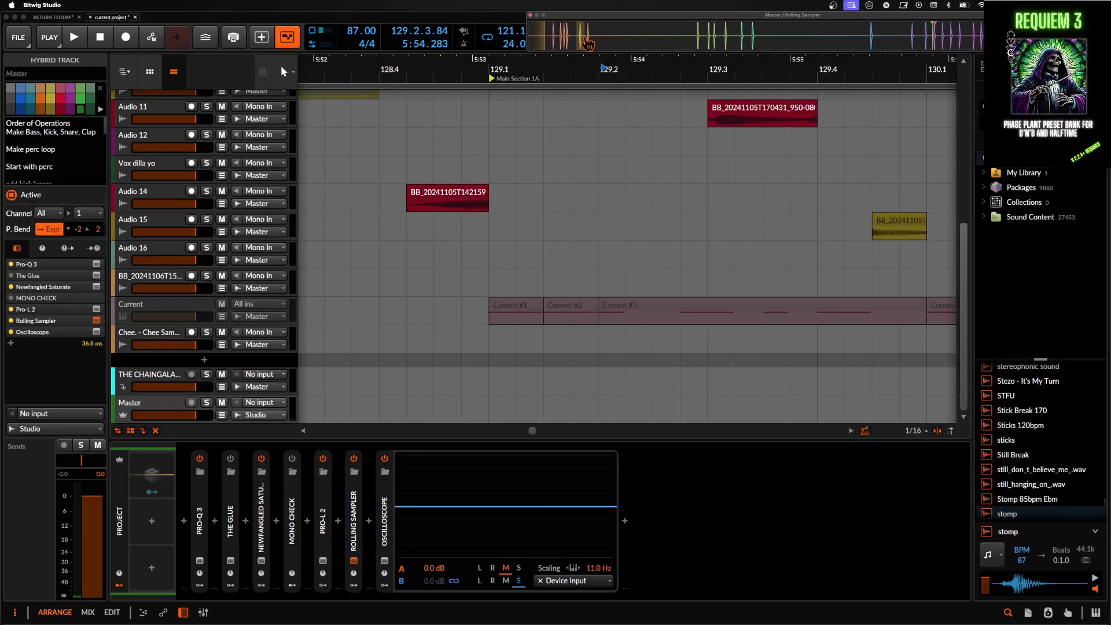
drag(583, 43, 312, 376)
scroll(311, 377, down, 5)
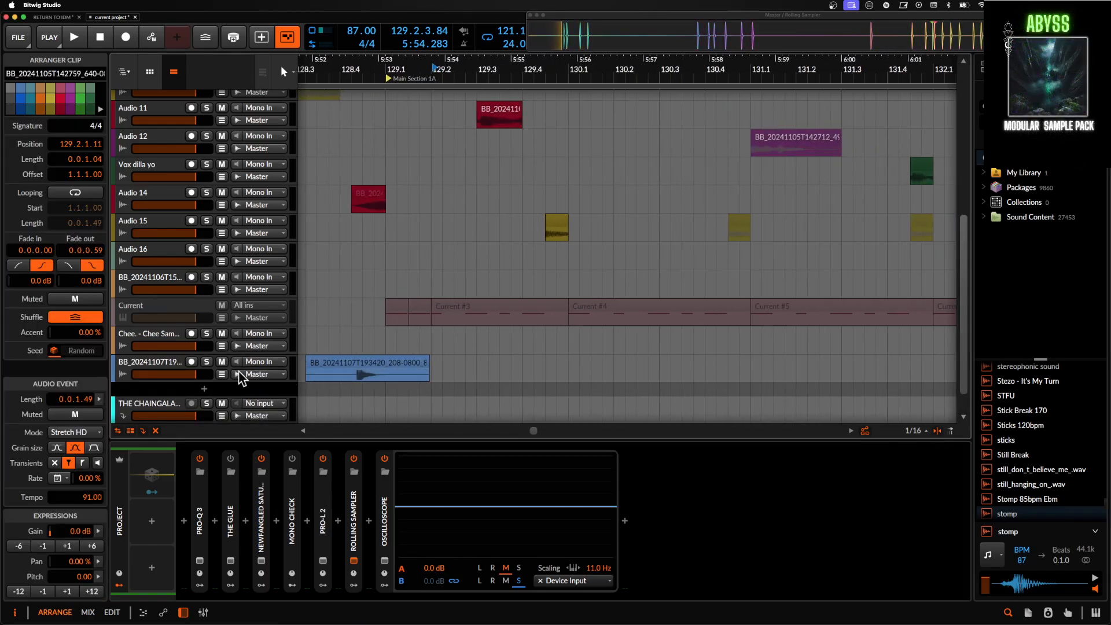
click(223, 364)
scroll(353, 368, down, 3)
scroll(353, 362, left, 4)
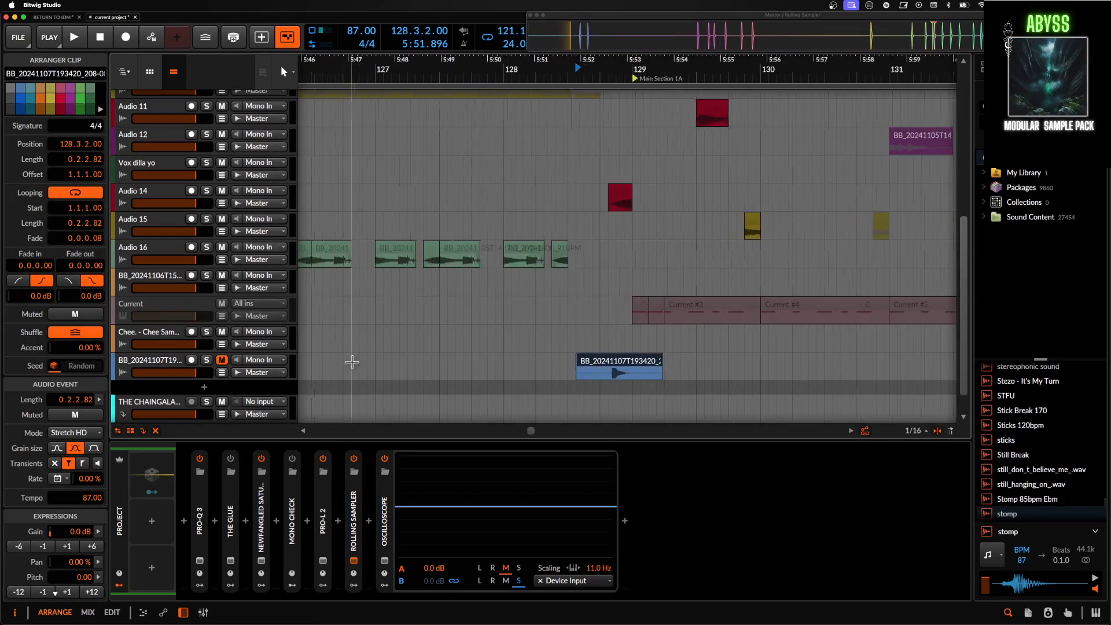
scroll(558, 357, down, 5)
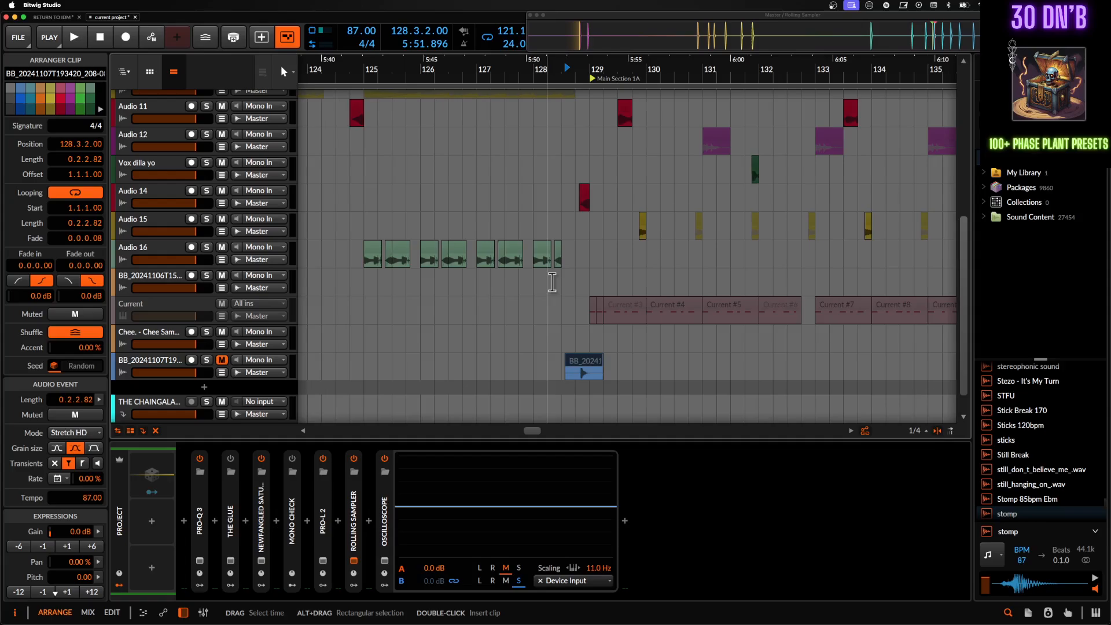
- Review the record-armed Current track's Engine page, eighth-slot Fuse Compressor and empty sixth effect slot, and close its plug-in window
scroll(552, 282, down, 2)
scroll(551, 282, up, 7)
scroll(551, 282, down, 1)
scroll(551, 282, down, 1)
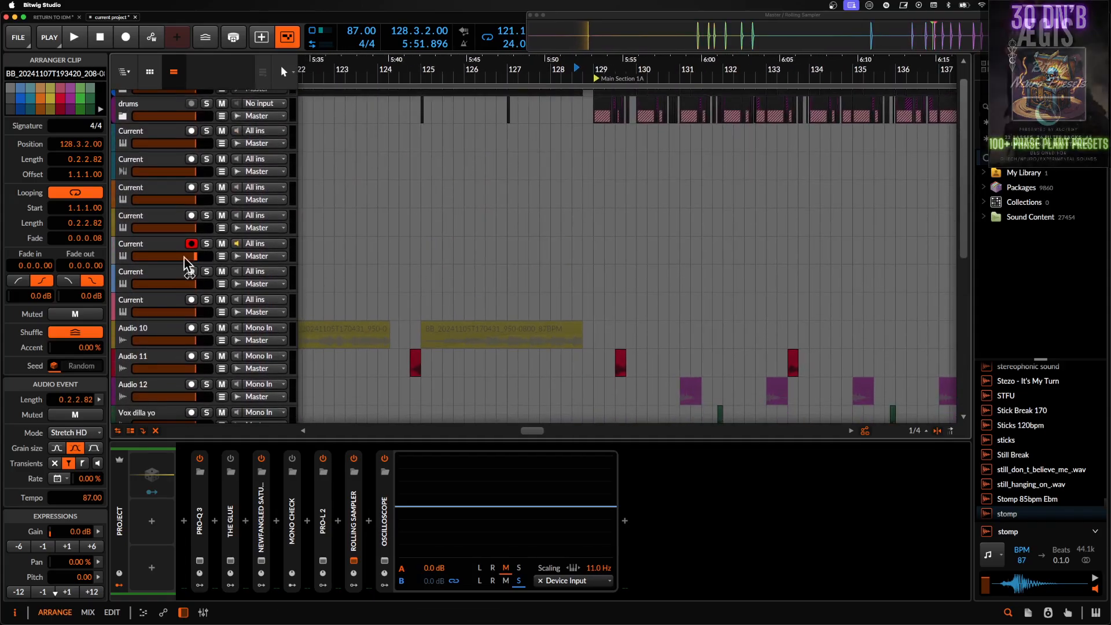
click(184, 258)
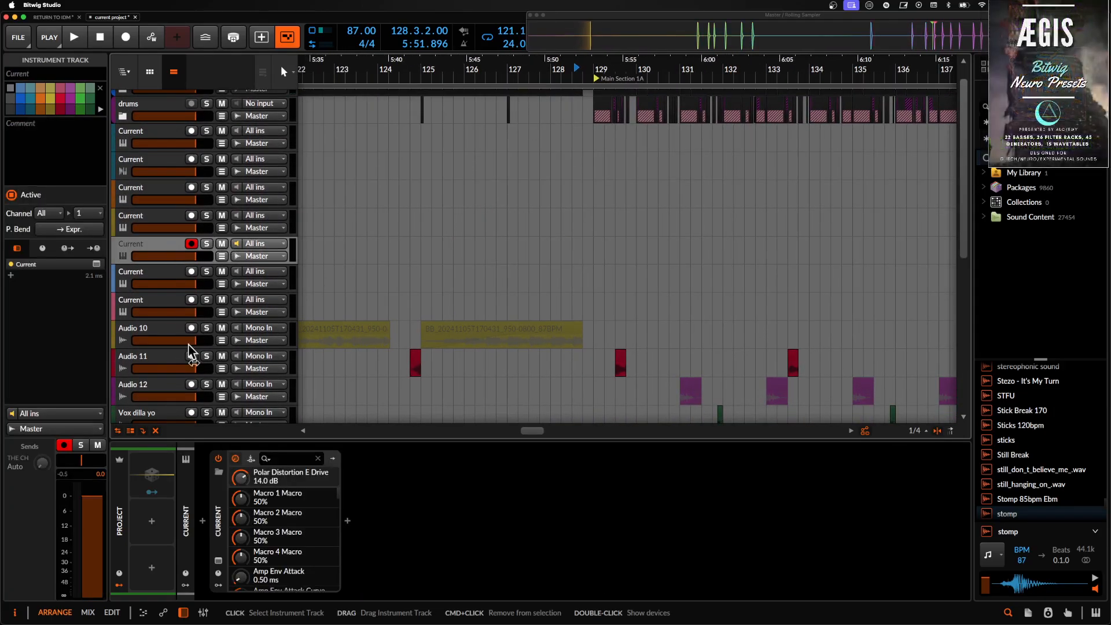
click(219, 560)
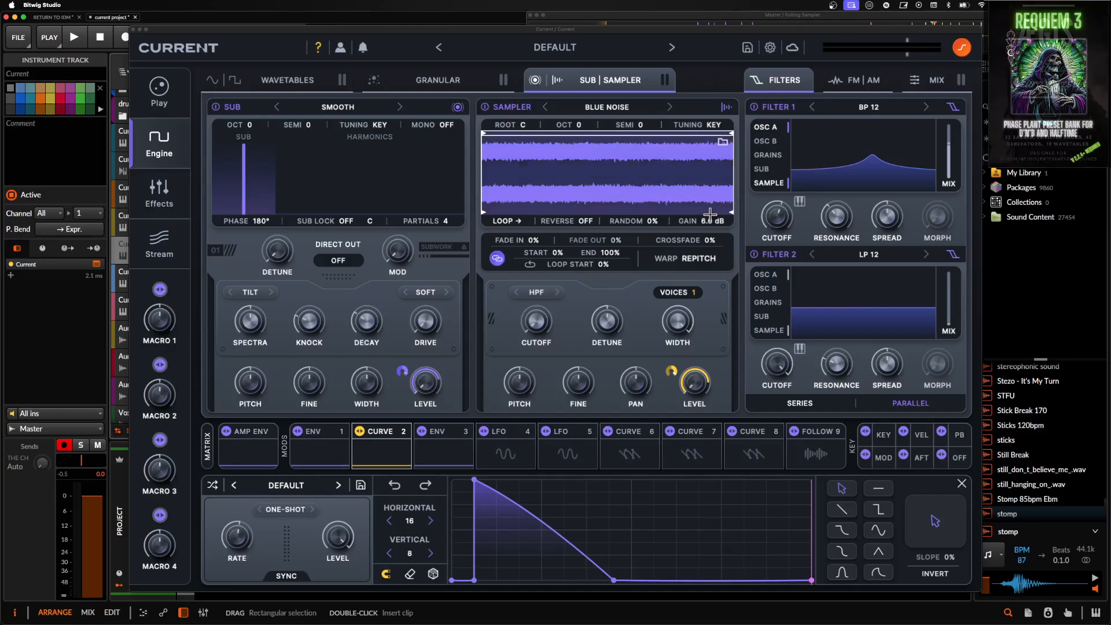
click(167, 203)
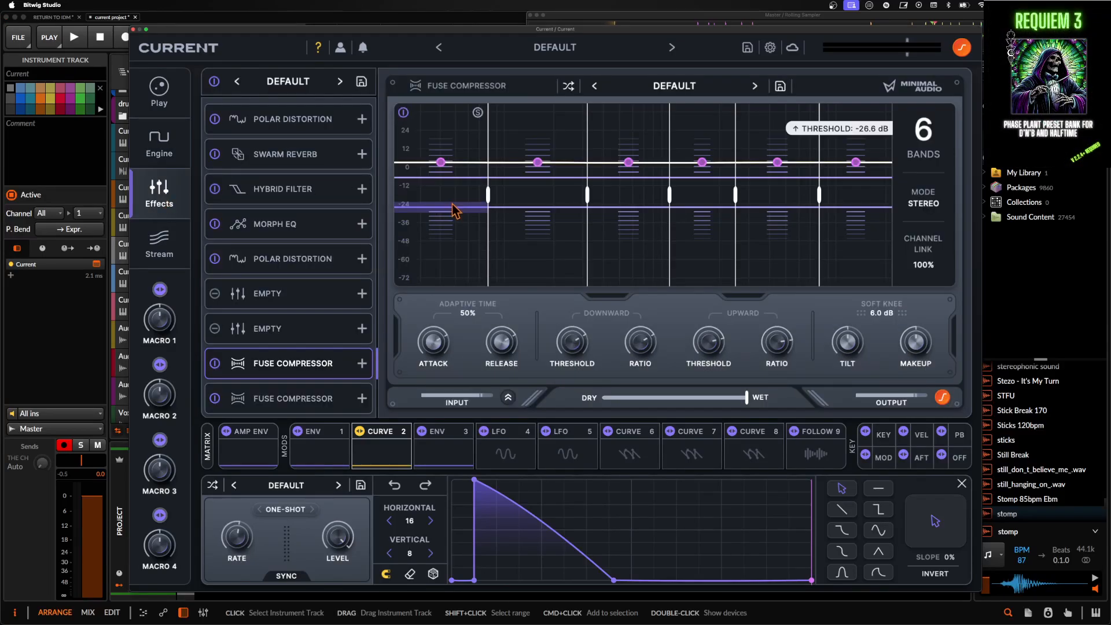
click(295, 297)
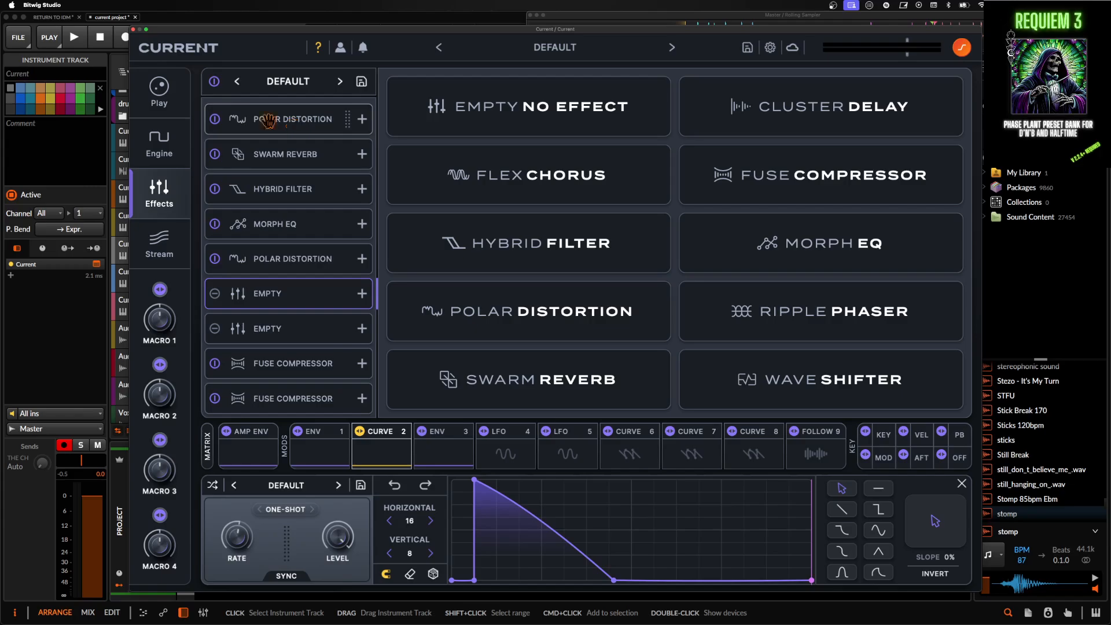
click(134, 29)
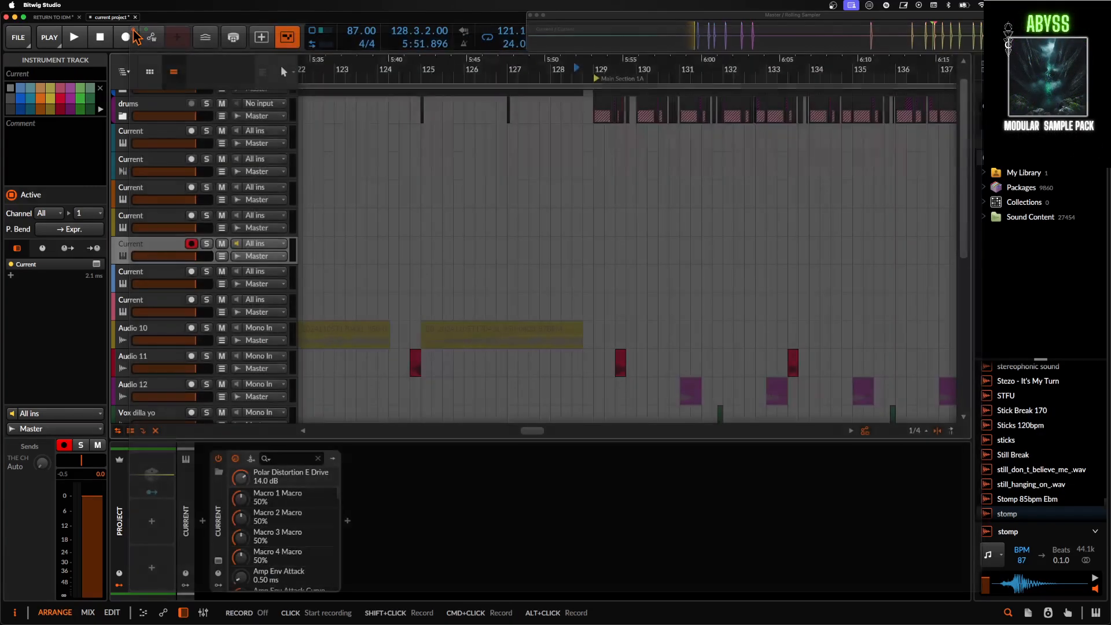
- Open the yellow Current track's plug-in, review its Polar Distortion and Env 4, Env 3 and Env 1 shapes, and close the window
click(177, 220)
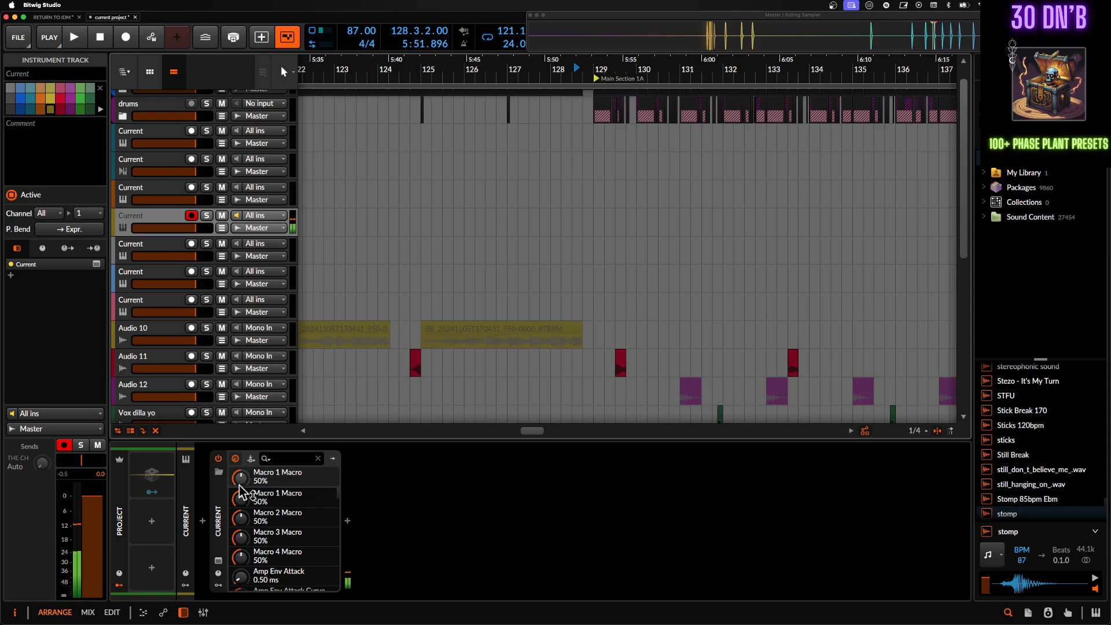
click(219, 561)
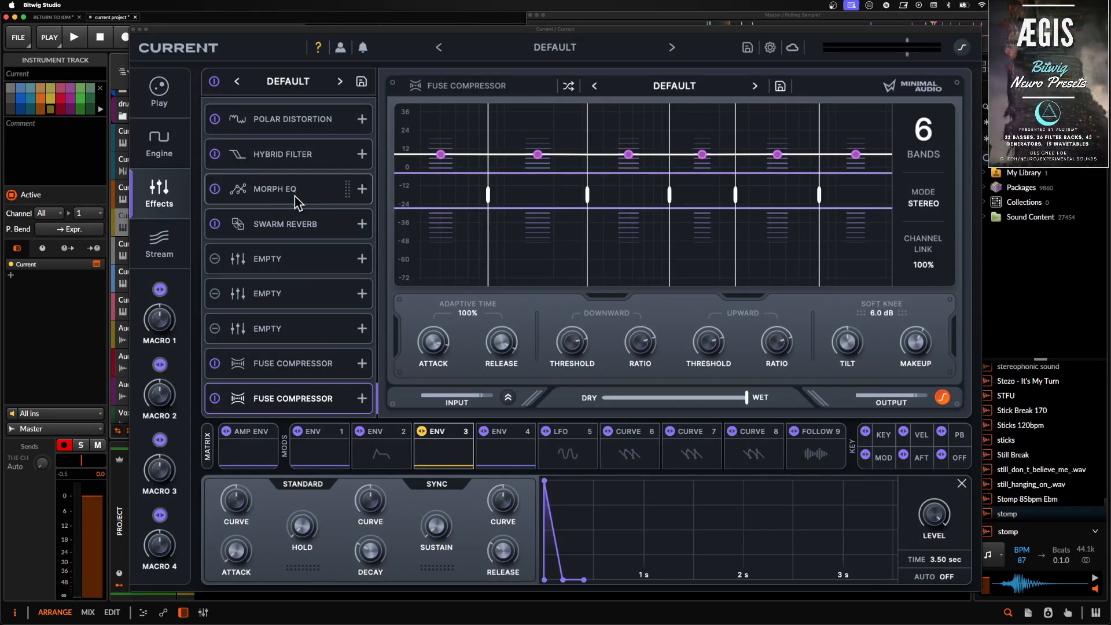
click(284, 121)
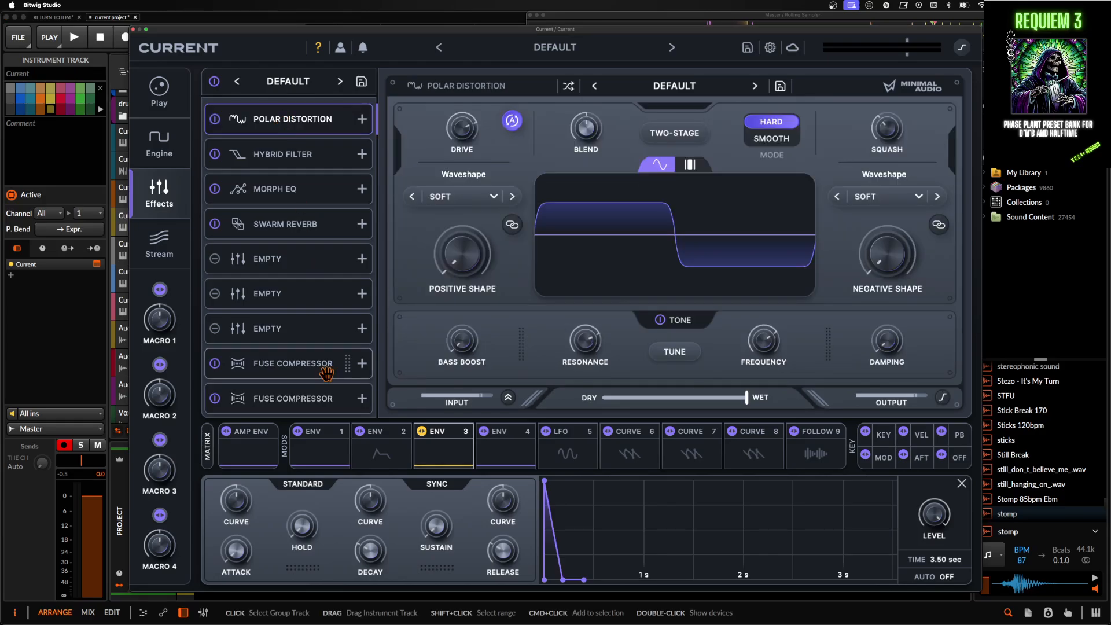
click(505, 452)
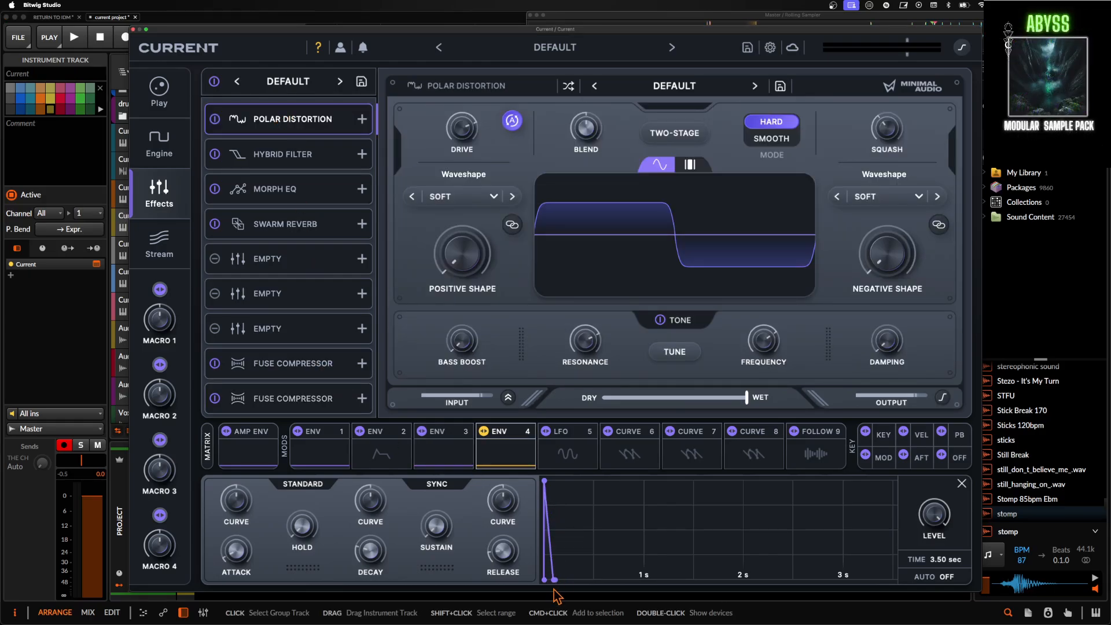
click(443, 455)
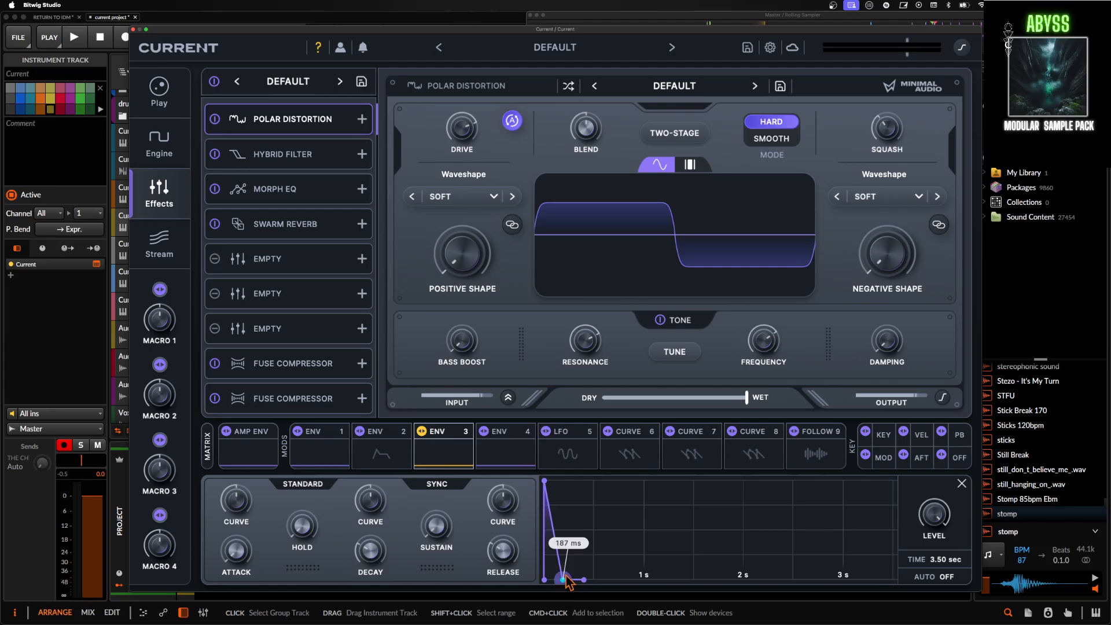
click(320, 453)
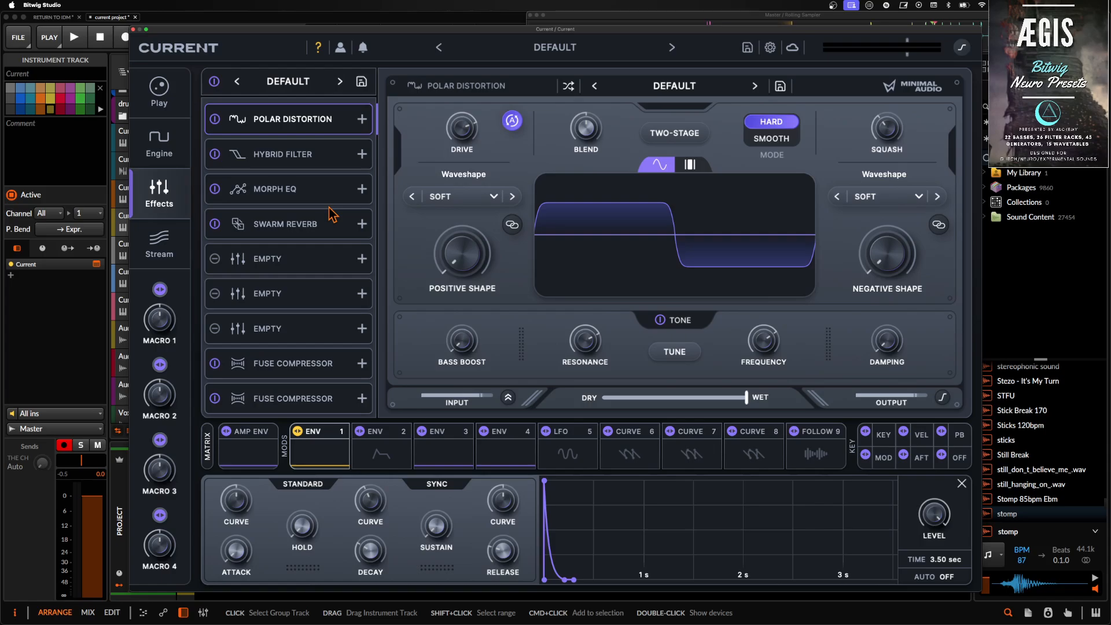
click(133, 29)
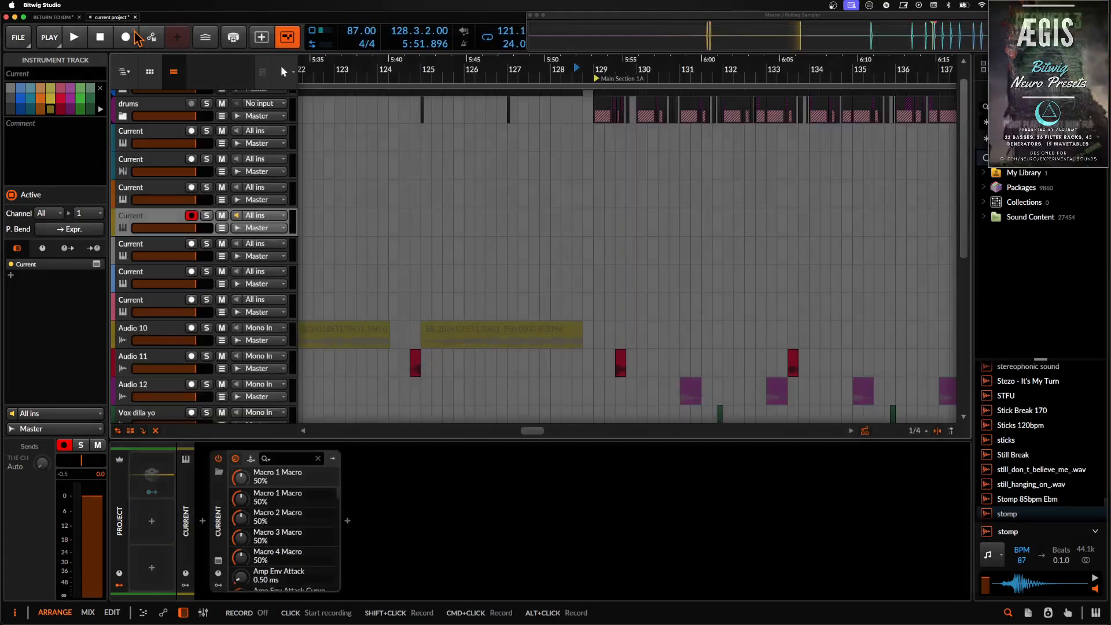
- Reopen the grey Current track's plug-in and reshape Curve 2's decay with an added low breakpoint, a straight fall and a short curved tail
click(167, 249)
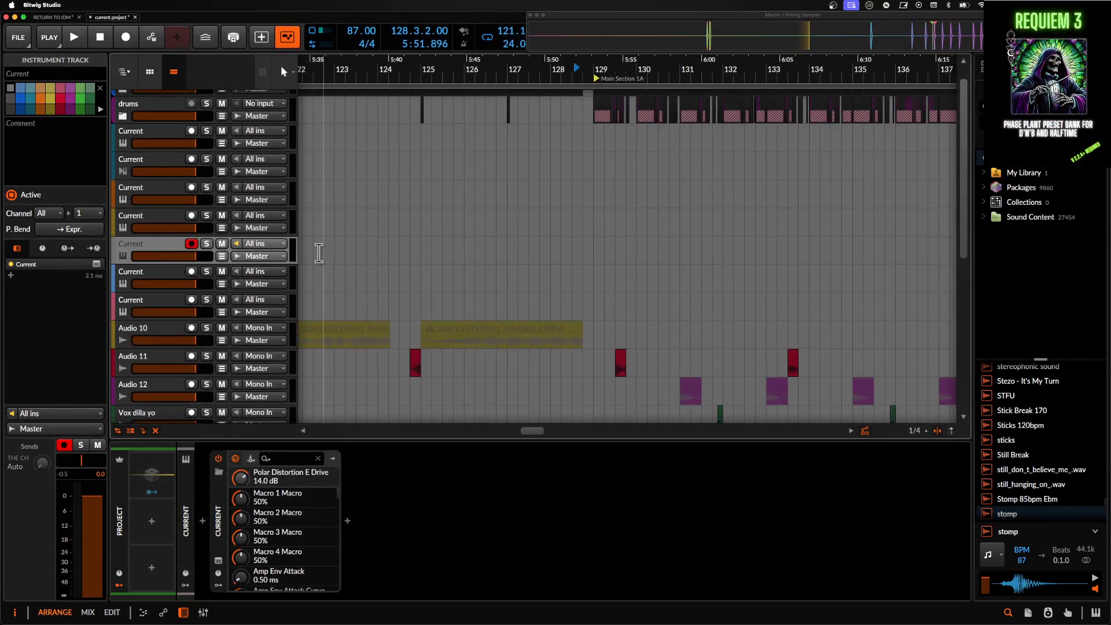
click(218, 560)
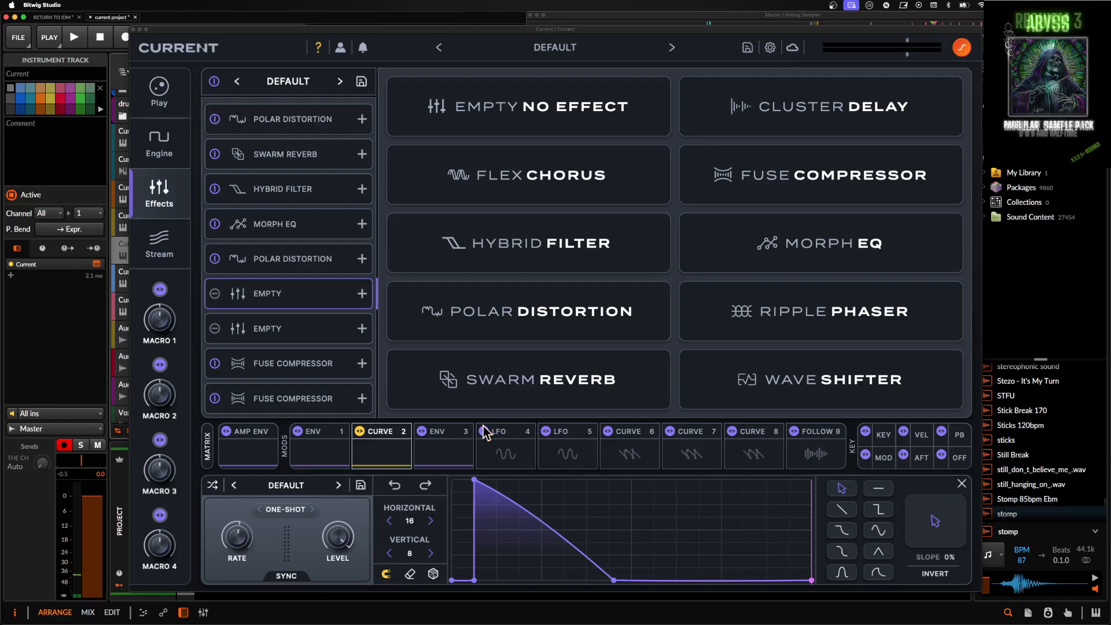
drag(585, 576, 577, 596)
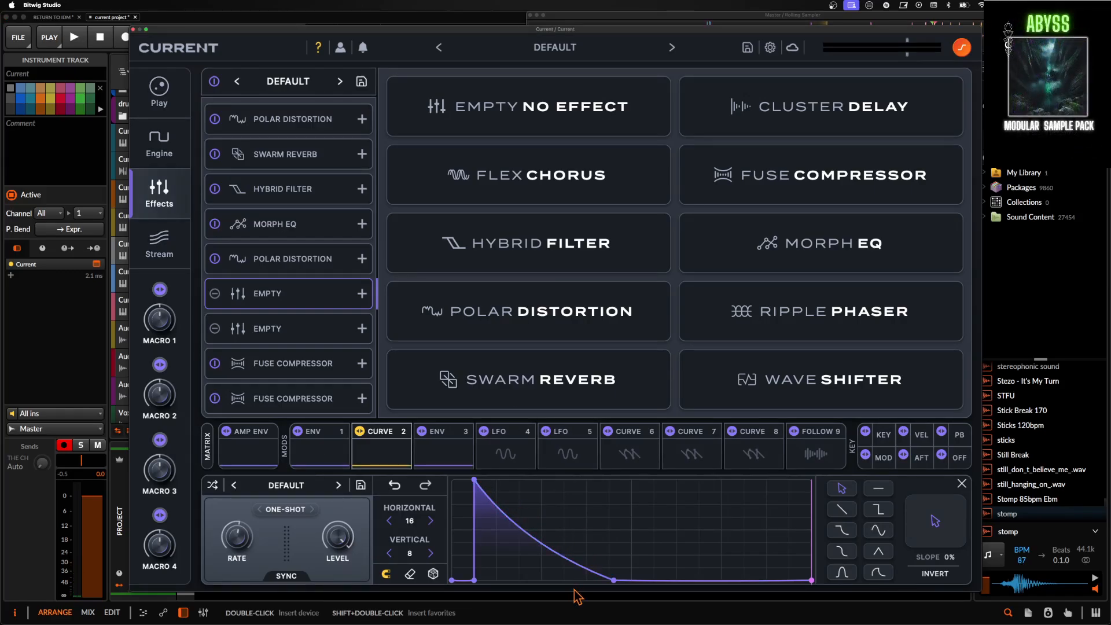
double_click(563, 557)
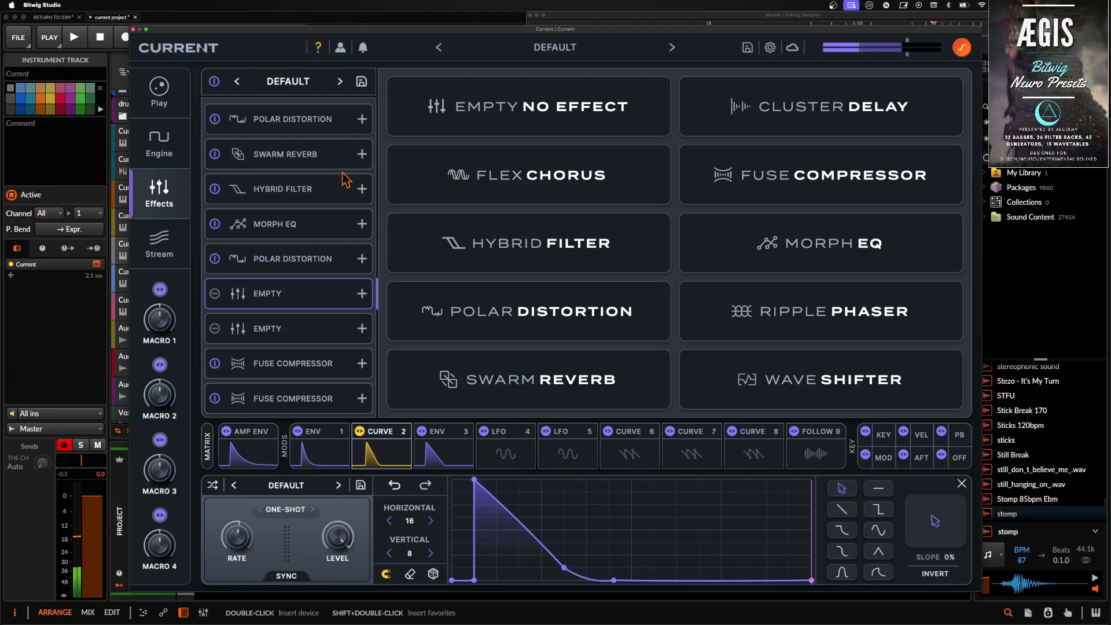
- Review the Fuse Compressors in the eighth and ninth effect slots, and close the Current plug-in window
click(265, 363)
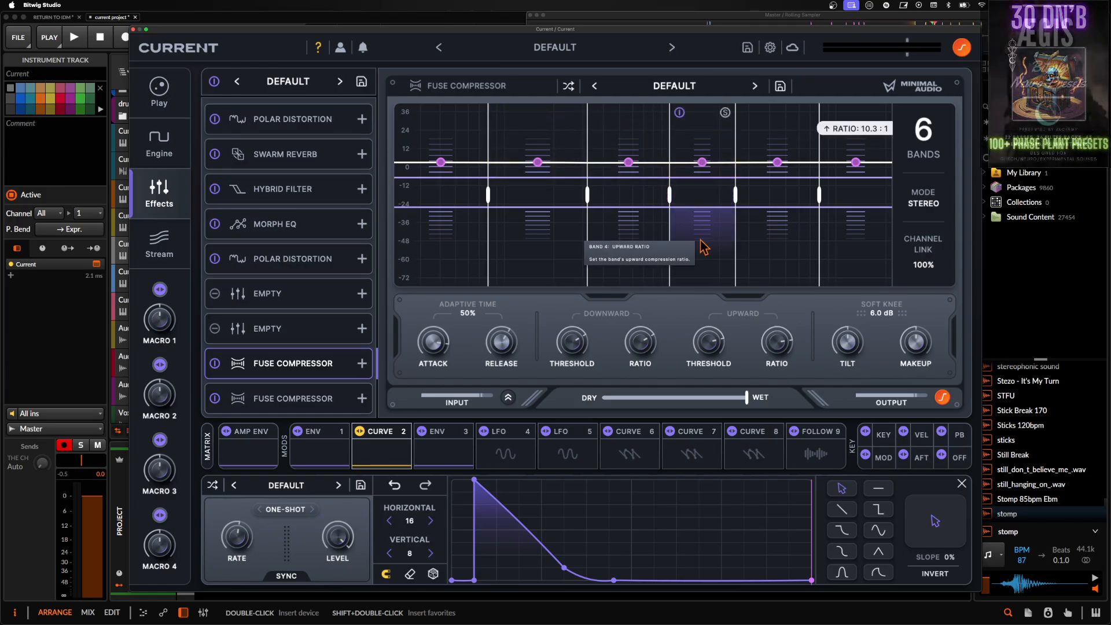
click(302, 400)
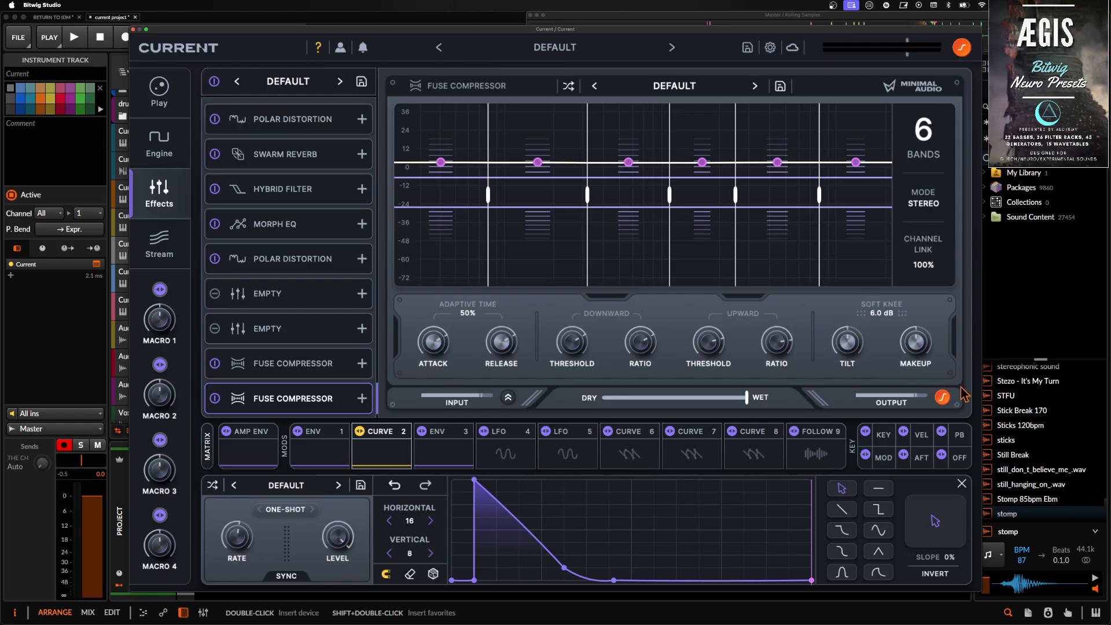
click(134, 29)
- Select the Master track and open its Pro-L 2 limiter window to check the sound's level
scroll(162, 278, down, 5)
click(154, 405)
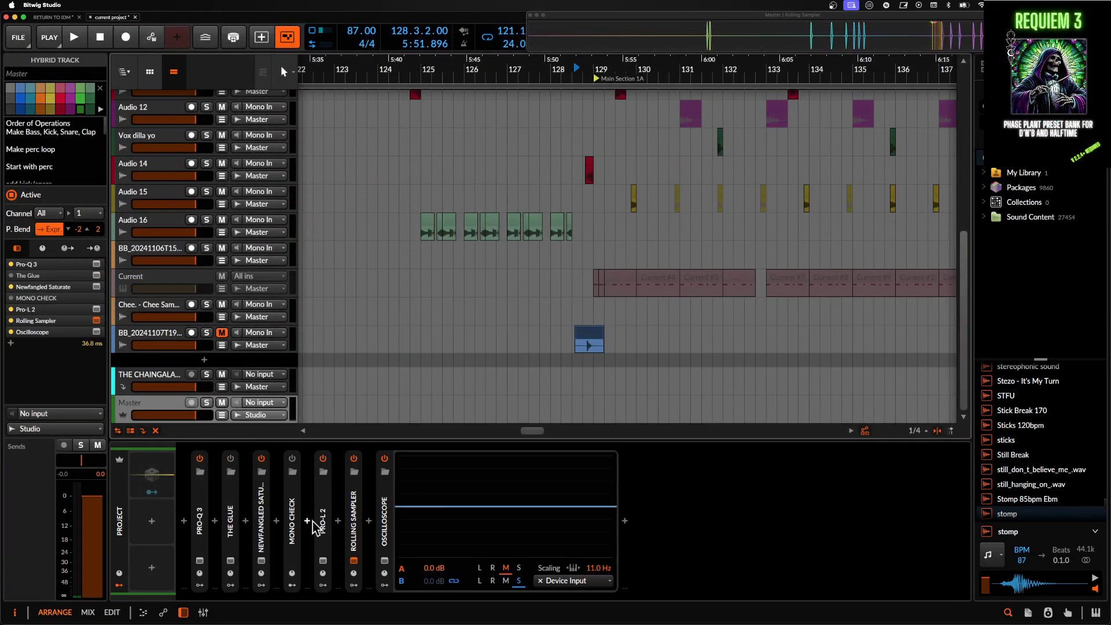
click(322, 561)
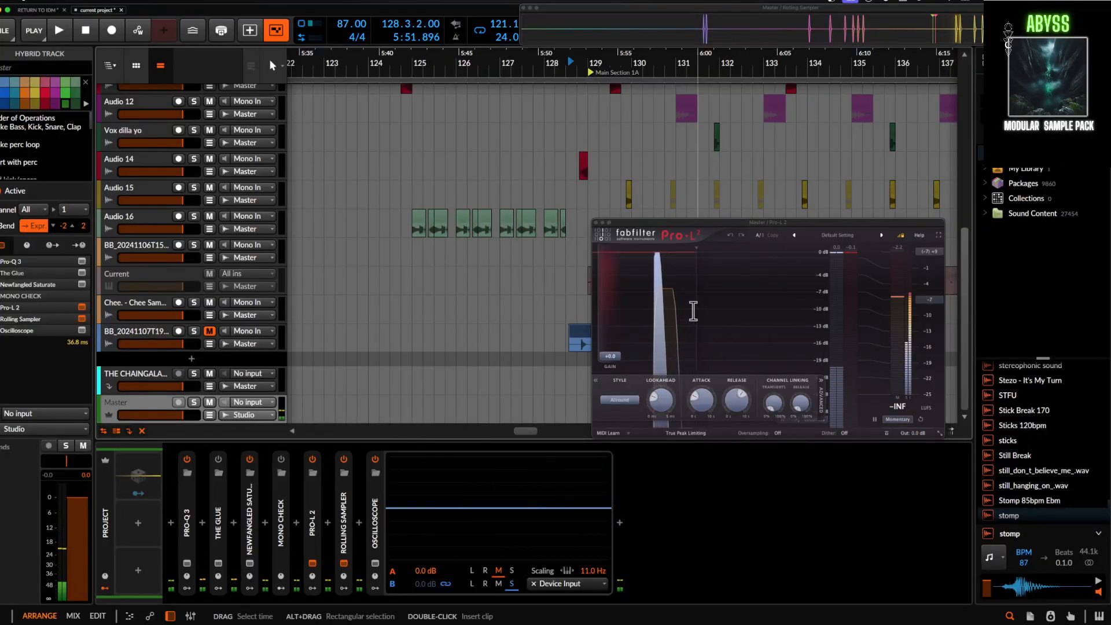
- Set the makeup gain of the grey Current track's ninth-slot Fuse Compressor to 3.5 dB, and close the plug-in window
scroll(162, 309, up, 6)
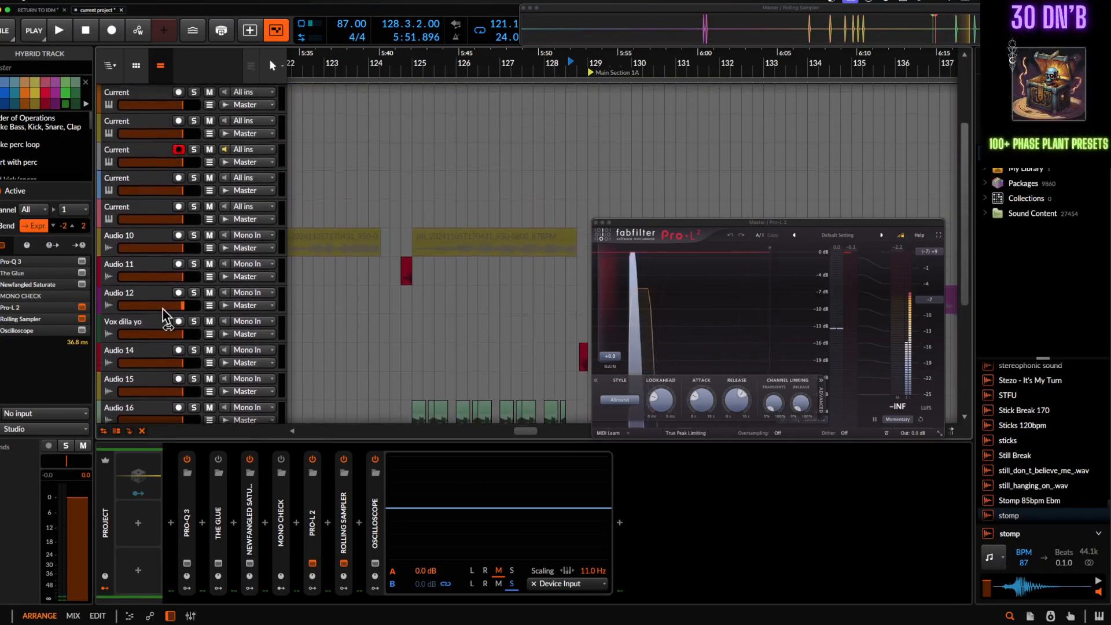
click(130, 165)
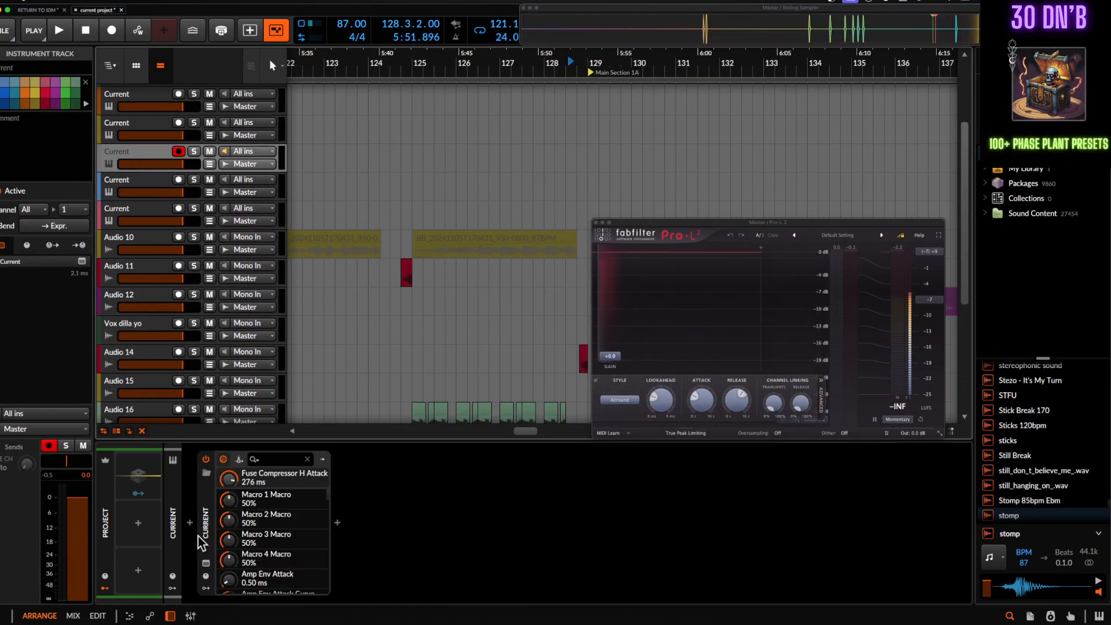
click(207, 565)
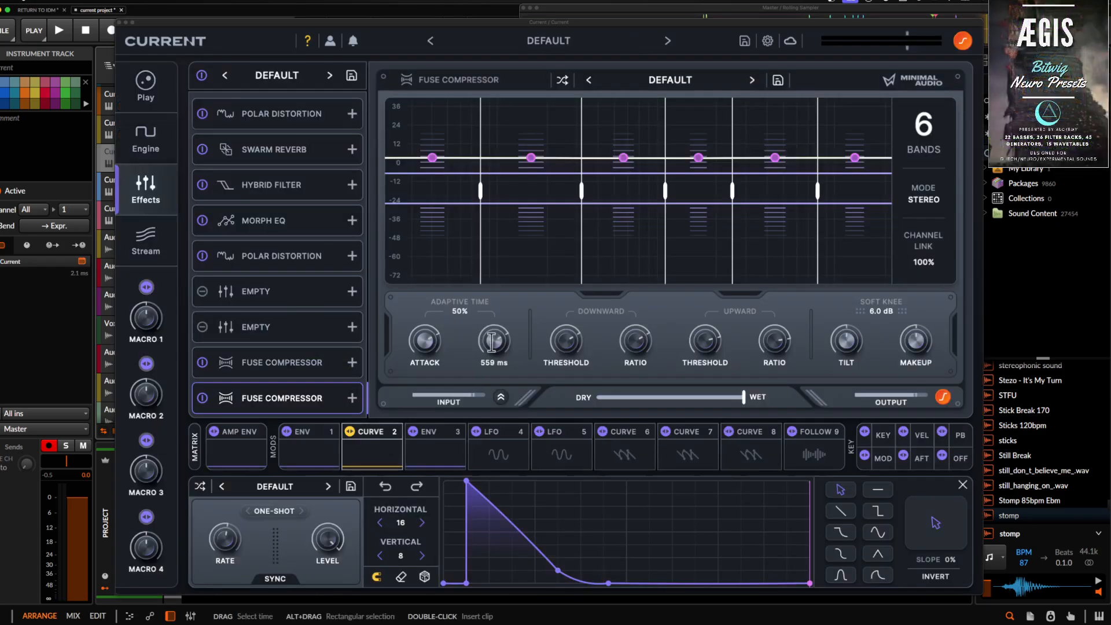
drag(913, 340, 913, 334)
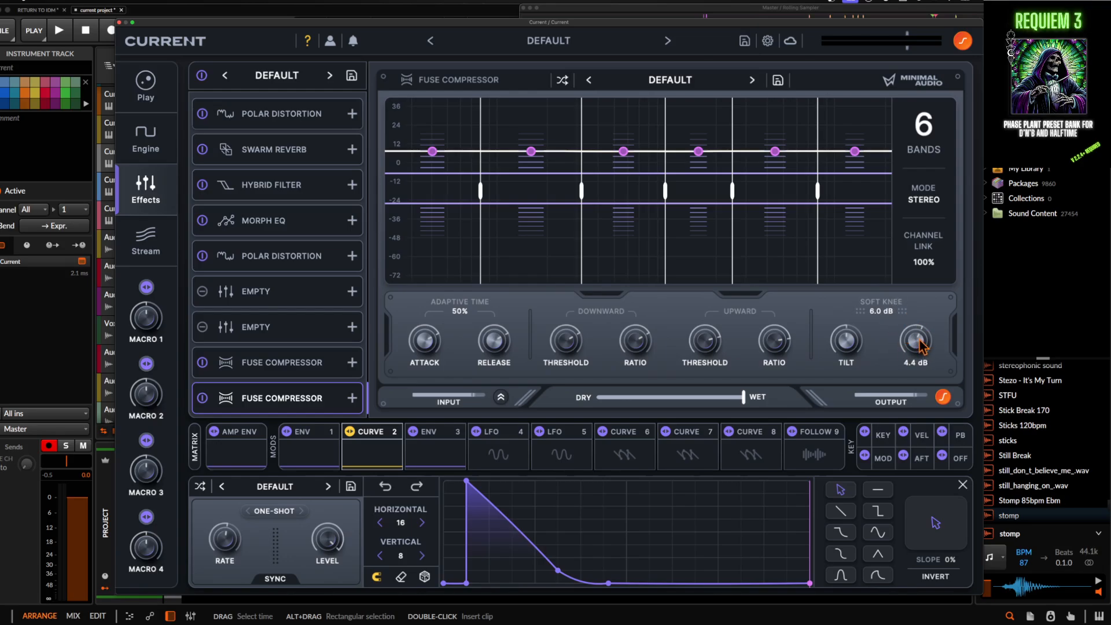
drag(922, 347, 921, 350)
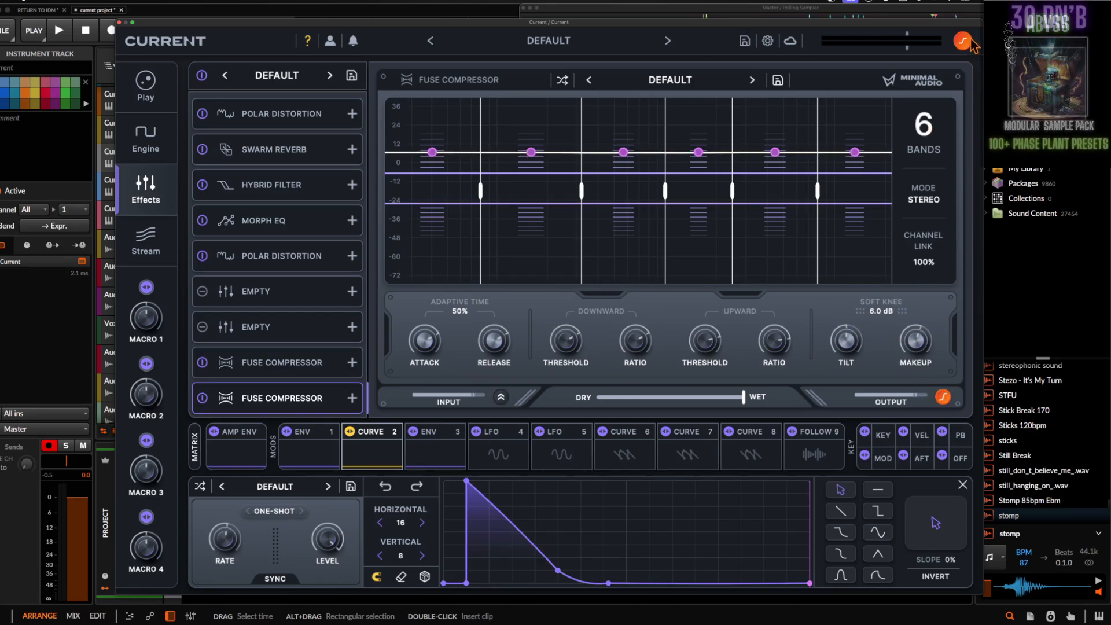
click(119, 23)
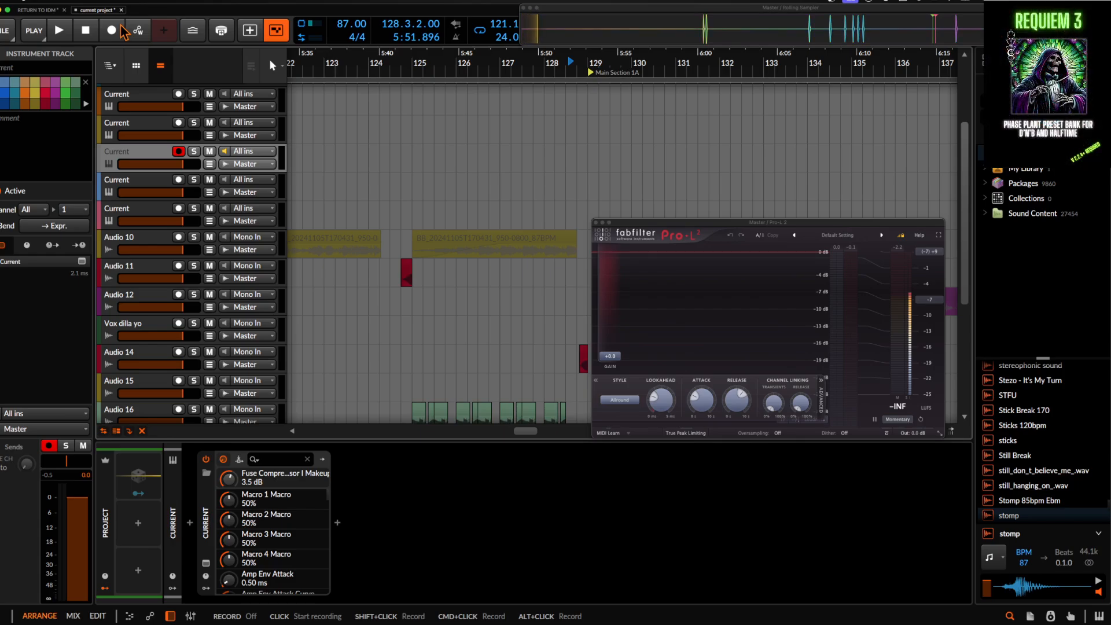
- Reopen the grey Current track's plug-in and raise the ninth-slot Fuse Compressor's release to 1.43 sec
scroll(153, 415, down, 5)
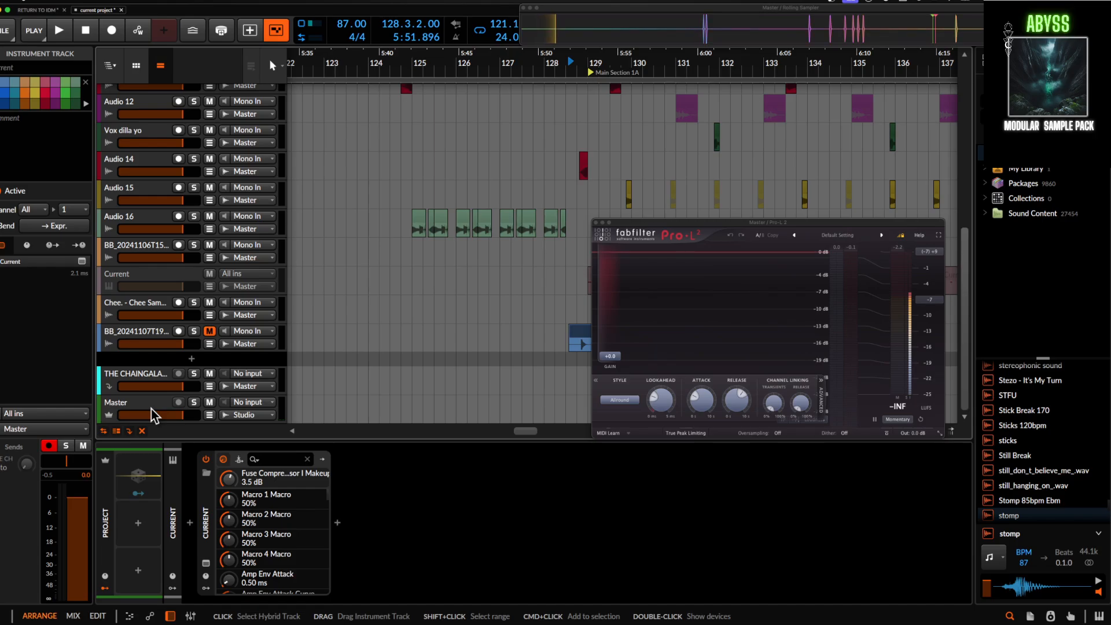
scroll(150, 206, up, 5)
scroll(151, 206, up, 1)
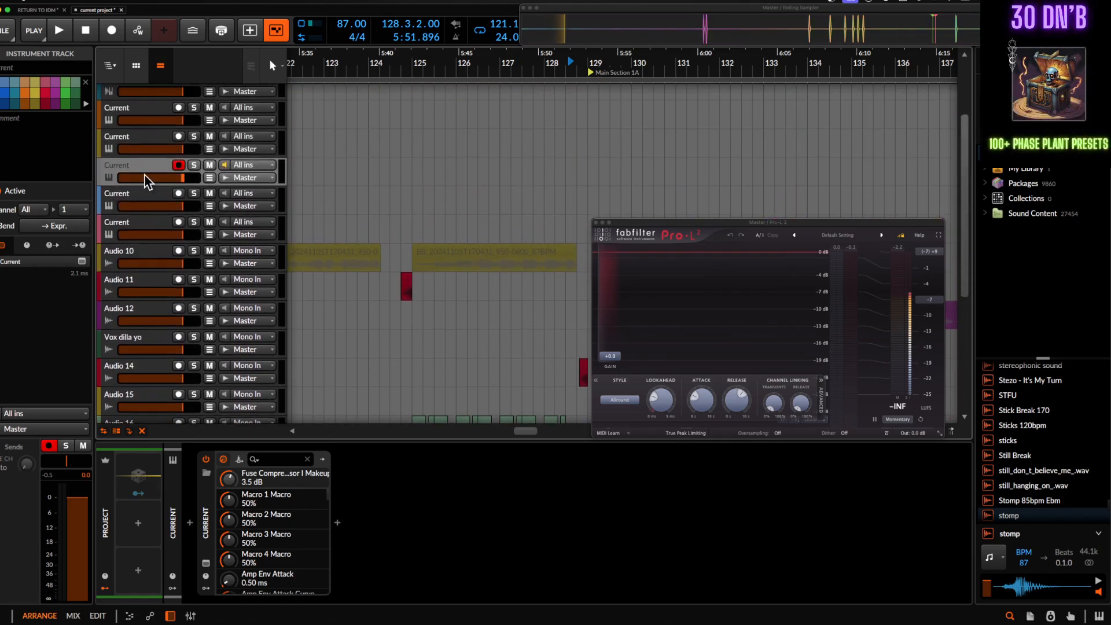
click(206, 565)
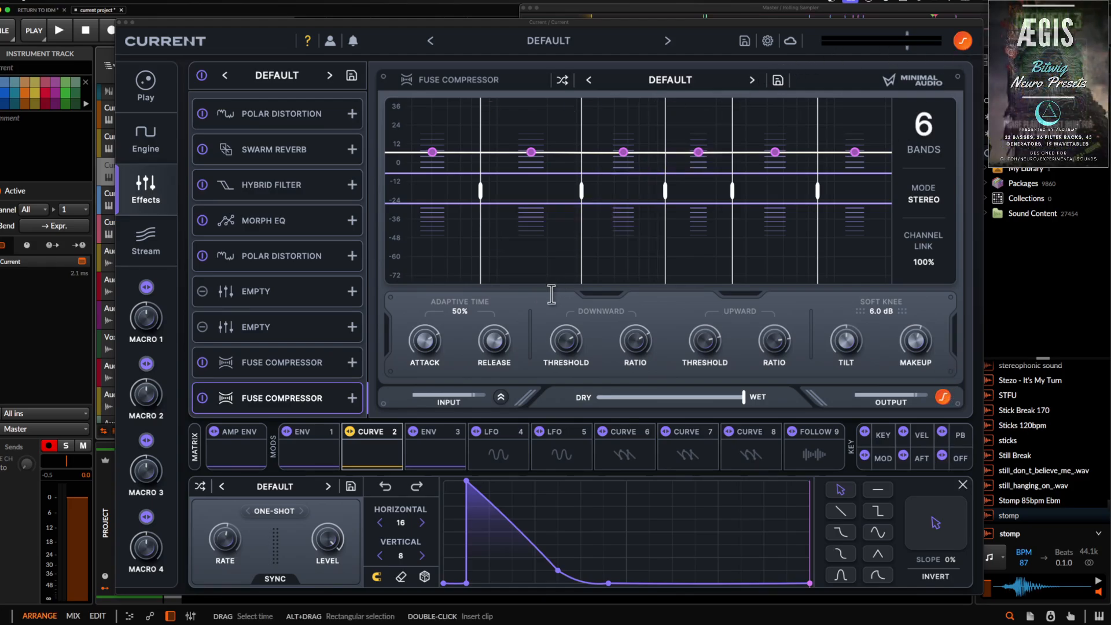
drag(495, 350, 491, 317)
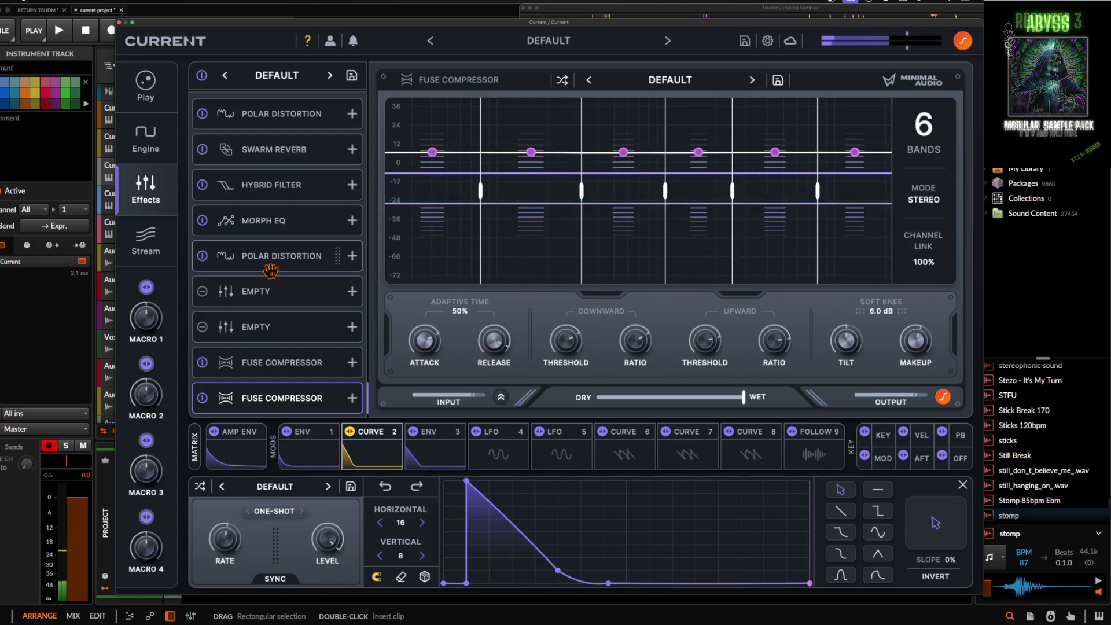
- Check the eighth-slot Fuse Compressor once more, and close the Current and Pro-L 2 windows to return to the arrangement
click(270, 353)
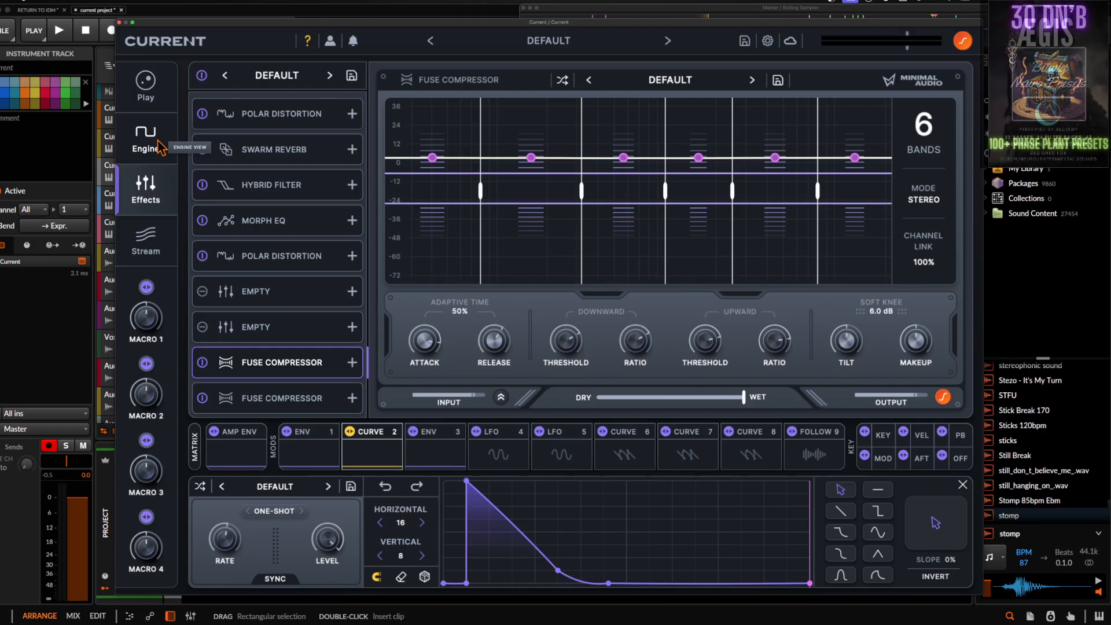
click(120, 22)
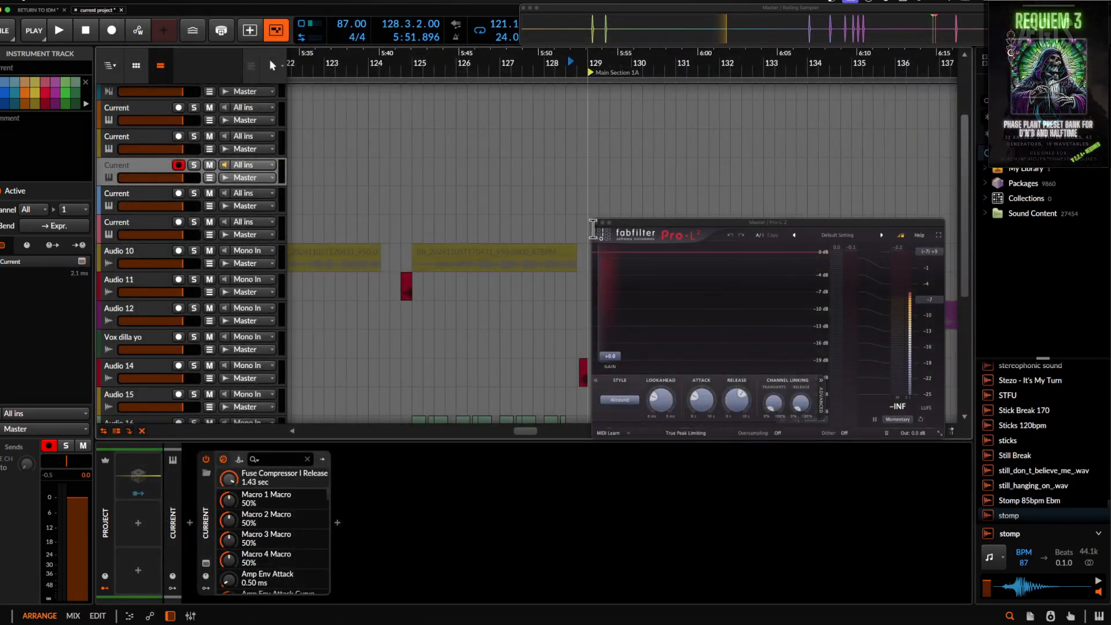
click(597, 223)
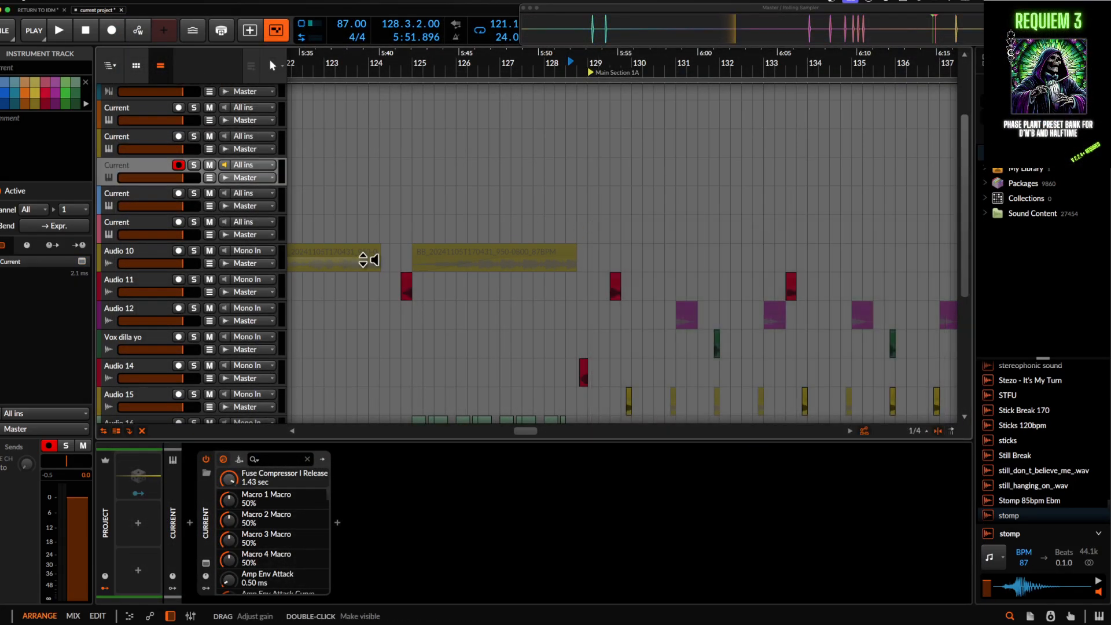
scroll(359, 255, down, 6)
scroll(360, 255, up, 8)
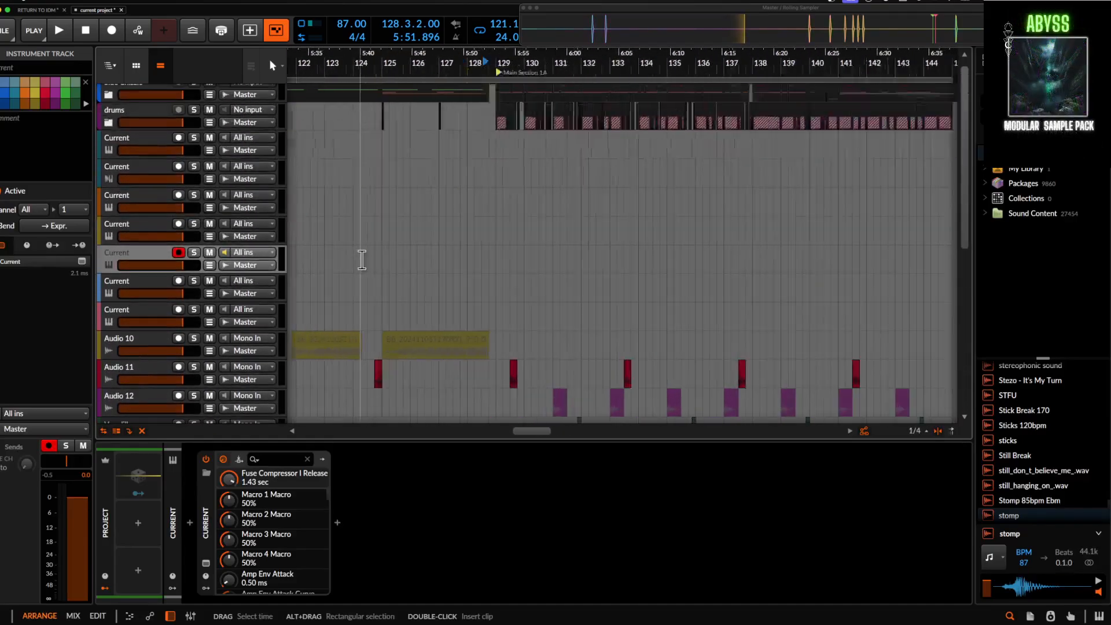
- Unfold the drums group, set the play position to bar 129 at Main Section 1A, and unfold the Fundamentals subgroup
click(109, 133)
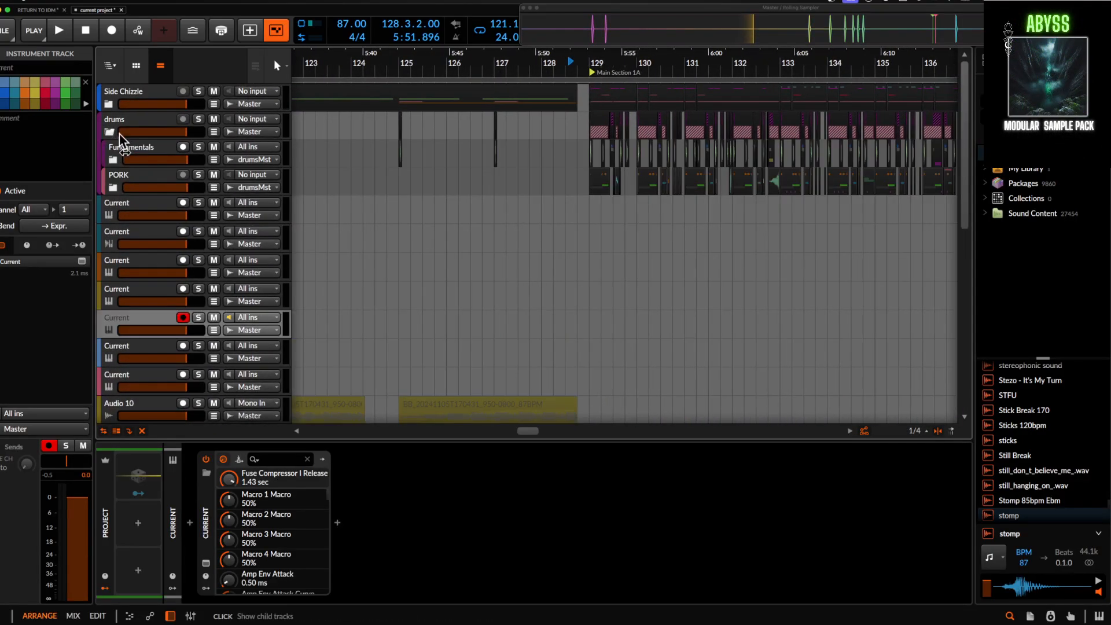
scroll(539, 147, down, 3)
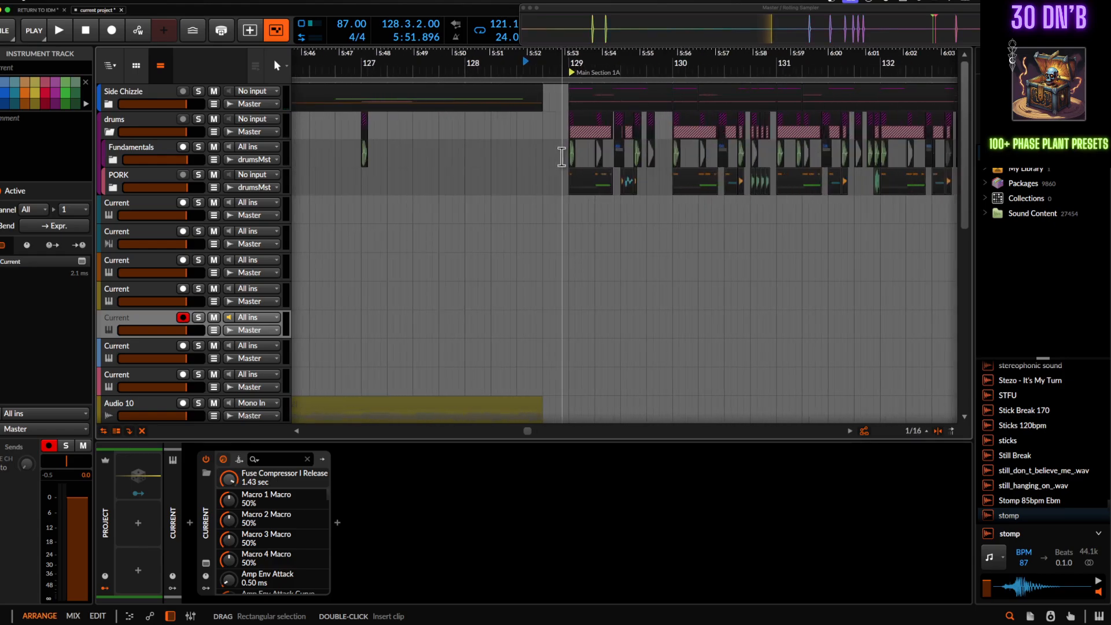
click(553, 151)
scroll(550, 151, up, 5)
click(113, 160)
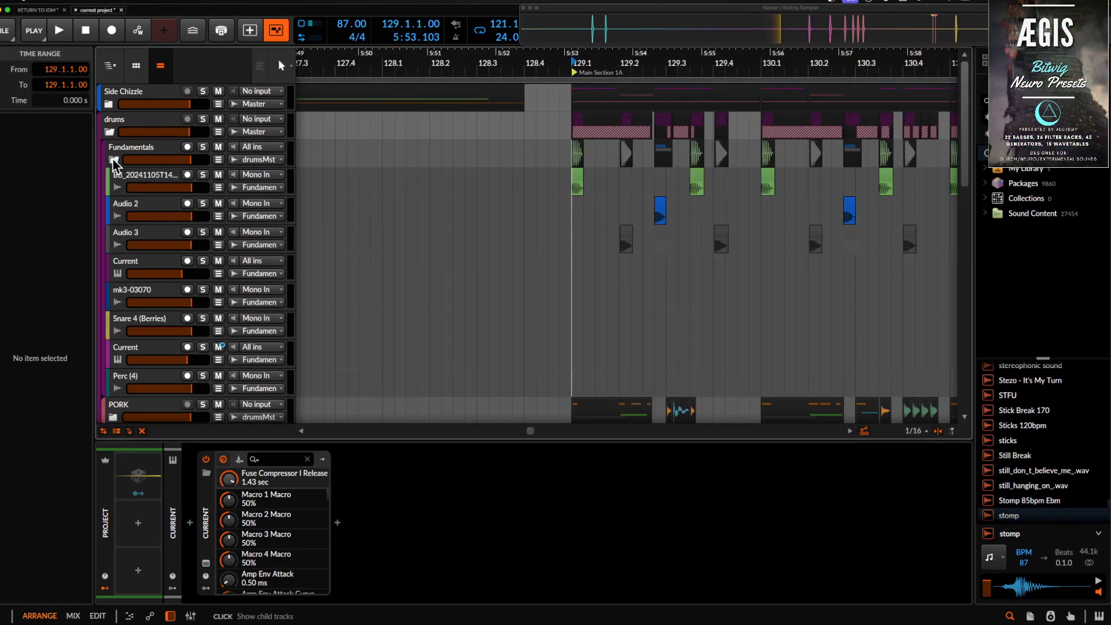
- Show the kHs Convolver layer in the Audio 3 track's FX Layer, and select the first green clip at bar 129
click(167, 243)
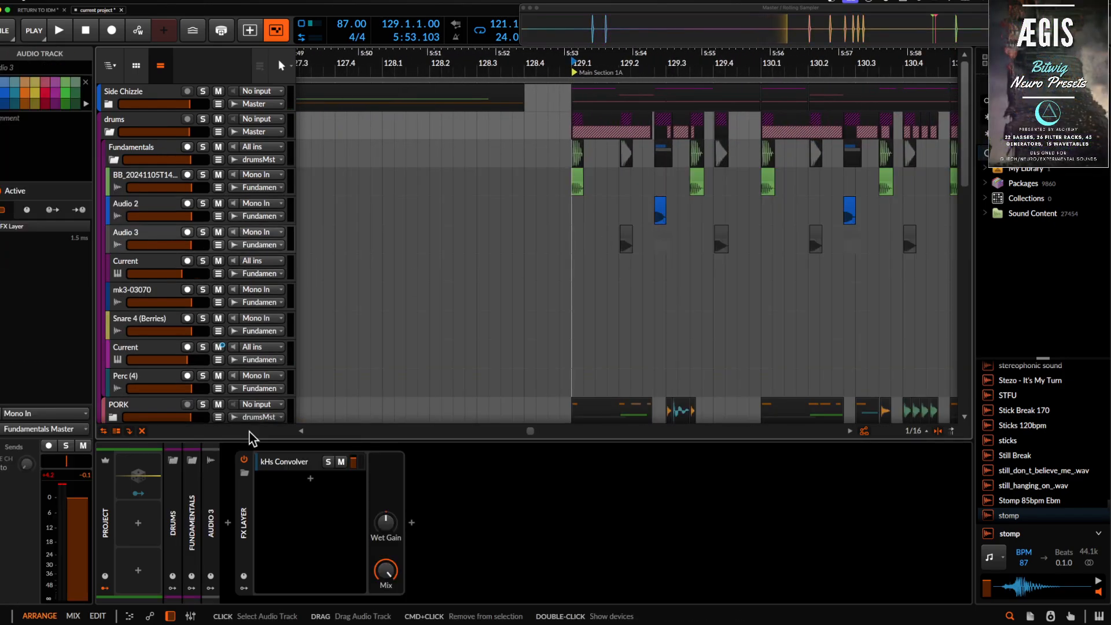
click(298, 462)
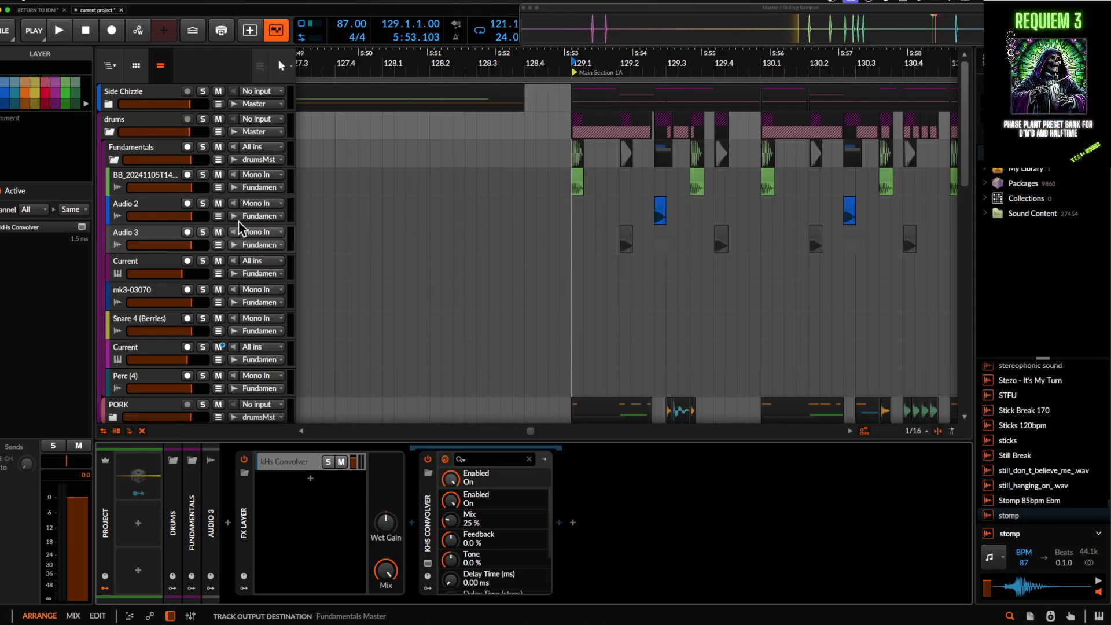
click(578, 184)
scroll(579, 186, up, 2)
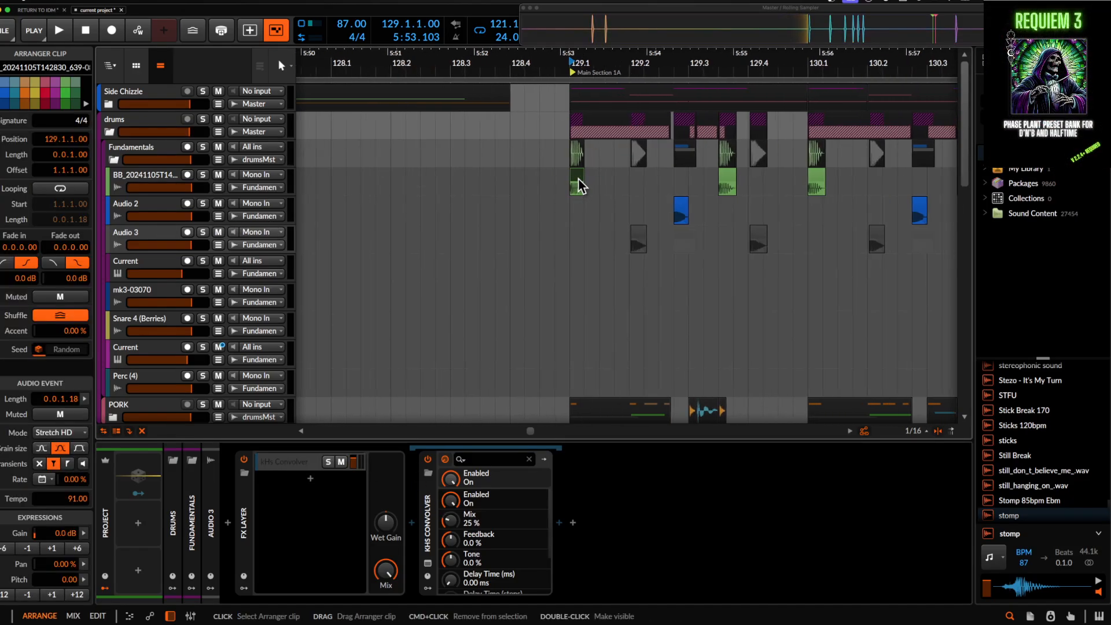
- Audition the drums group in solo from bar 129, solo its Audio 3 track as well, and clear both solos
click(202, 118)
key(space)
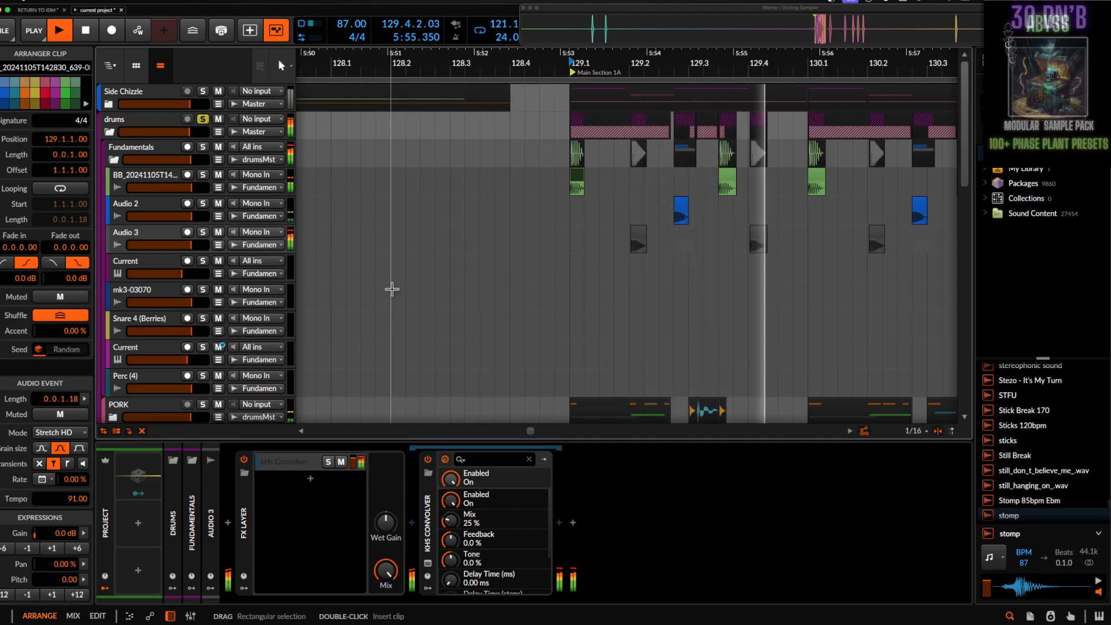
click(202, 232)
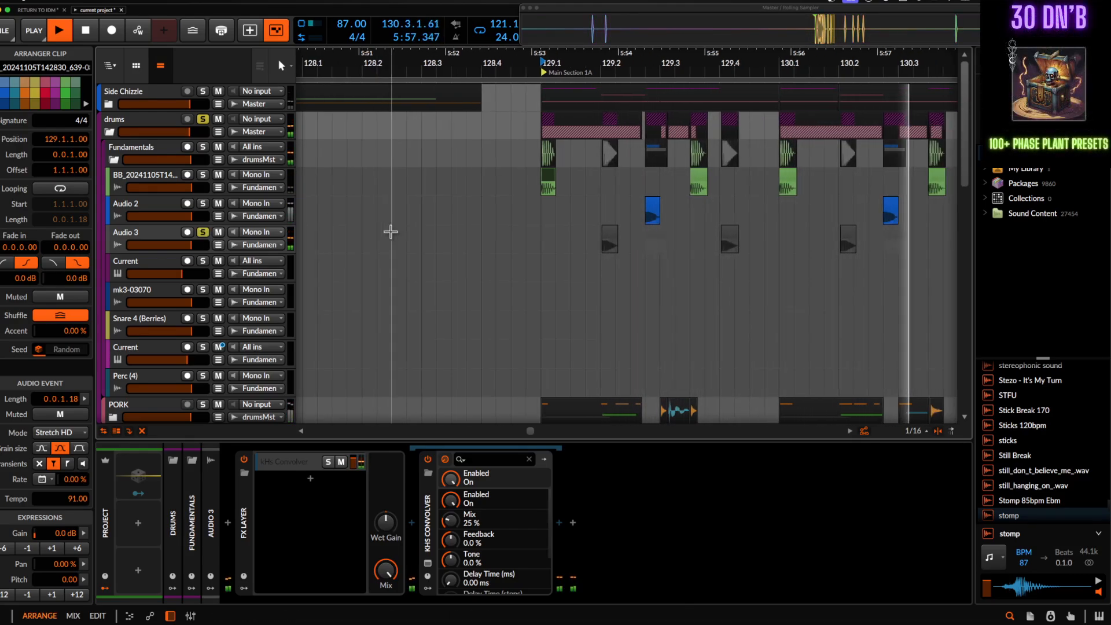
scroll(209, 240, down, 1)
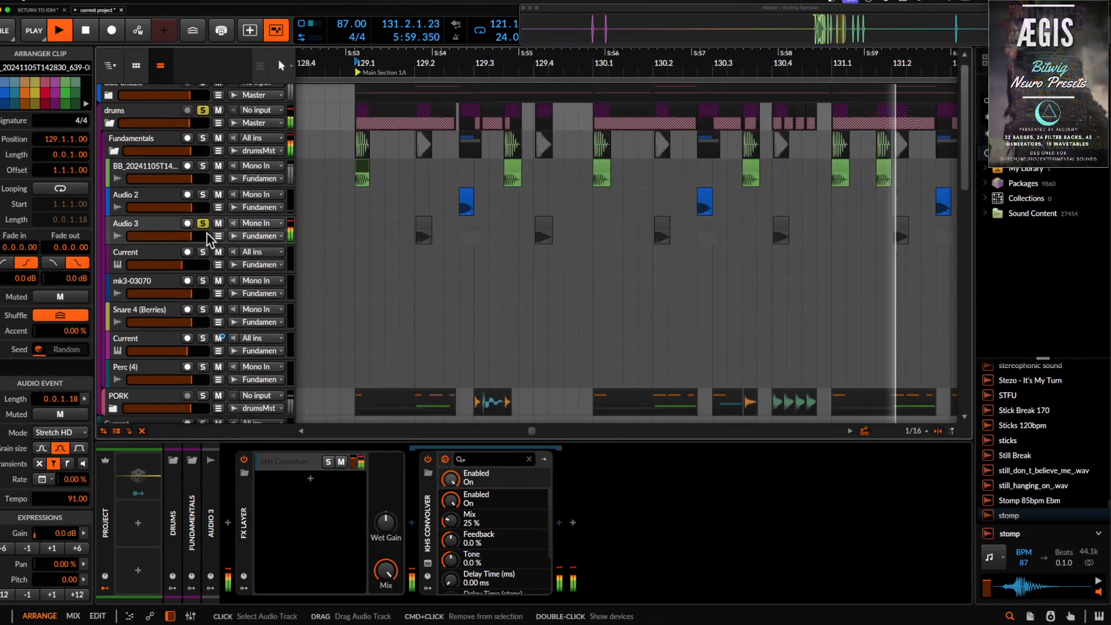
click(203, 225)
click(202, 109)
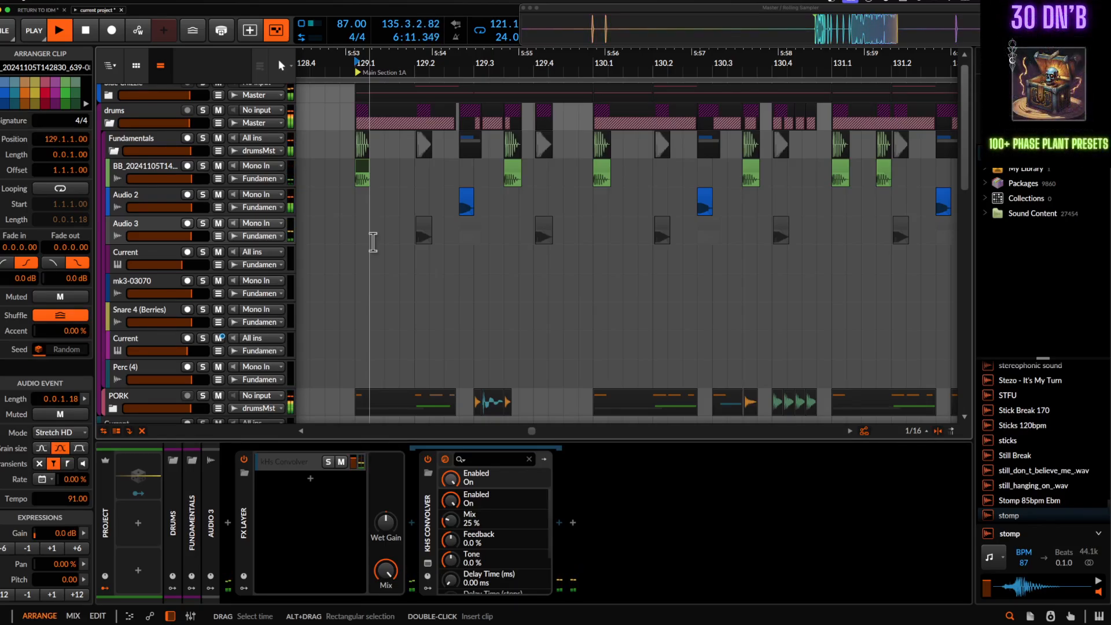
- Listen to the full mix through bar 144 while following the drum clips in the arrangement, and stop playback
scroll(373, 242, down, 10)
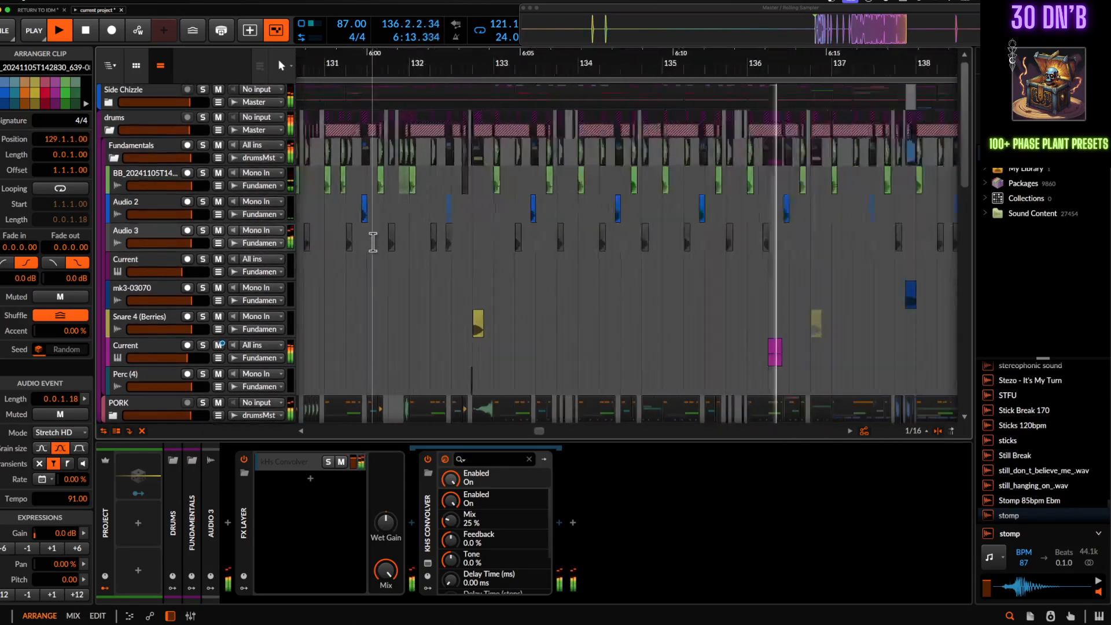
scroll(373, 242, up, 3)
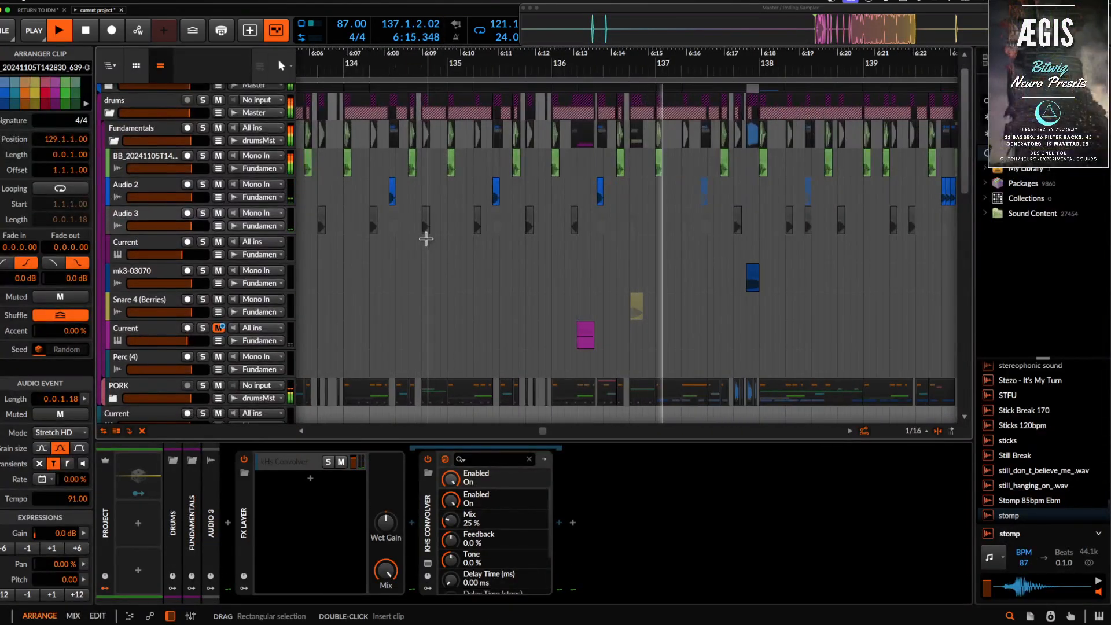
scroll(426, 238, up, 2)
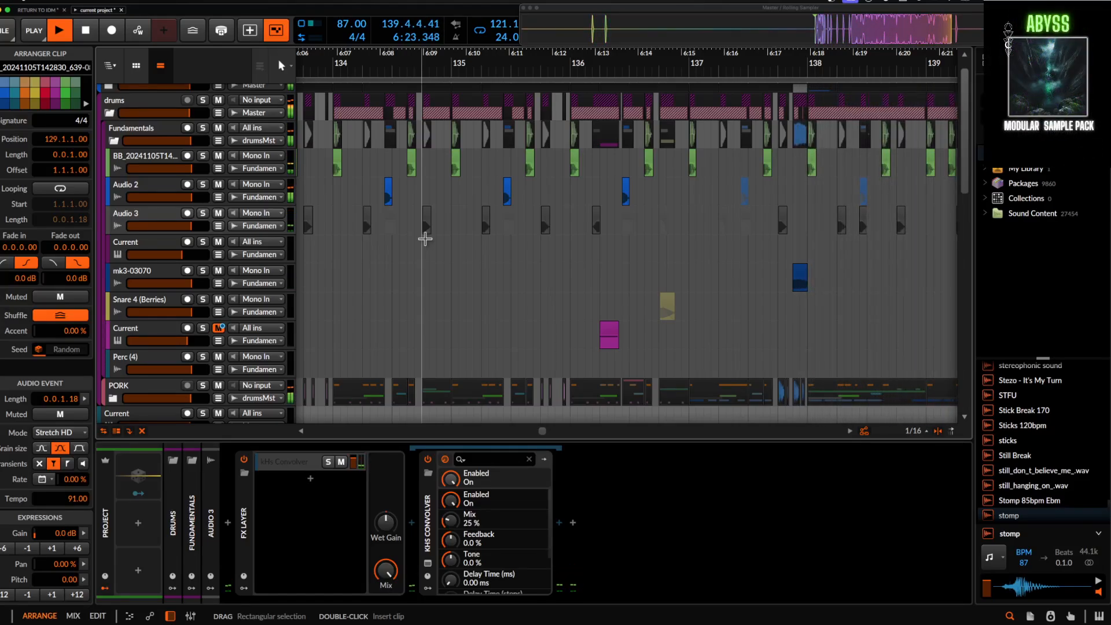
scroll(425, 238, down, 2)
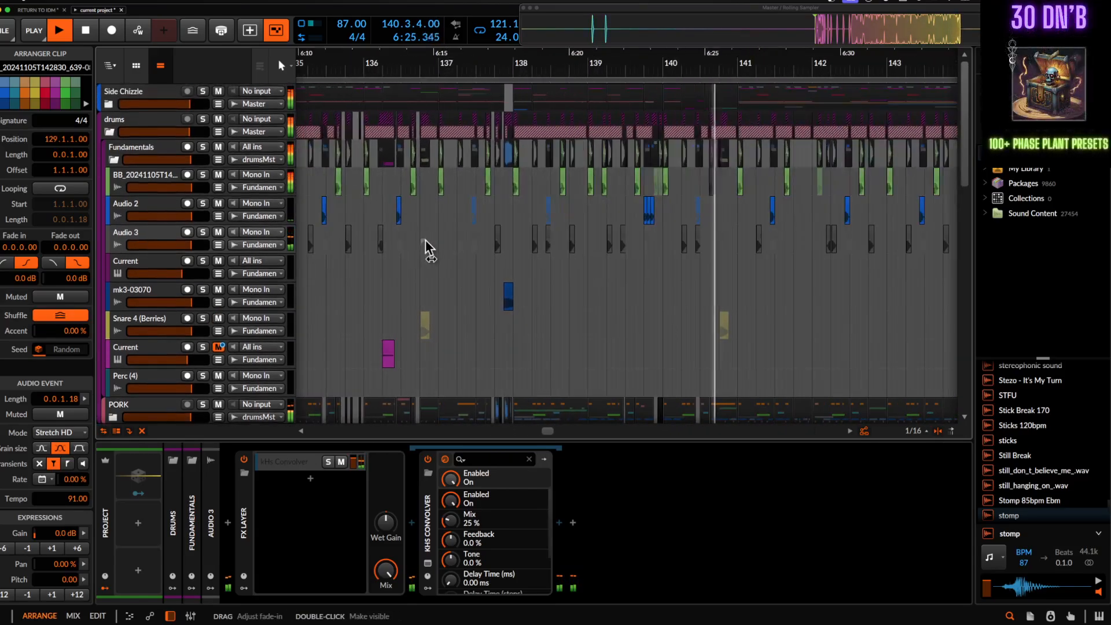
scroll(426, 240, right, 4)
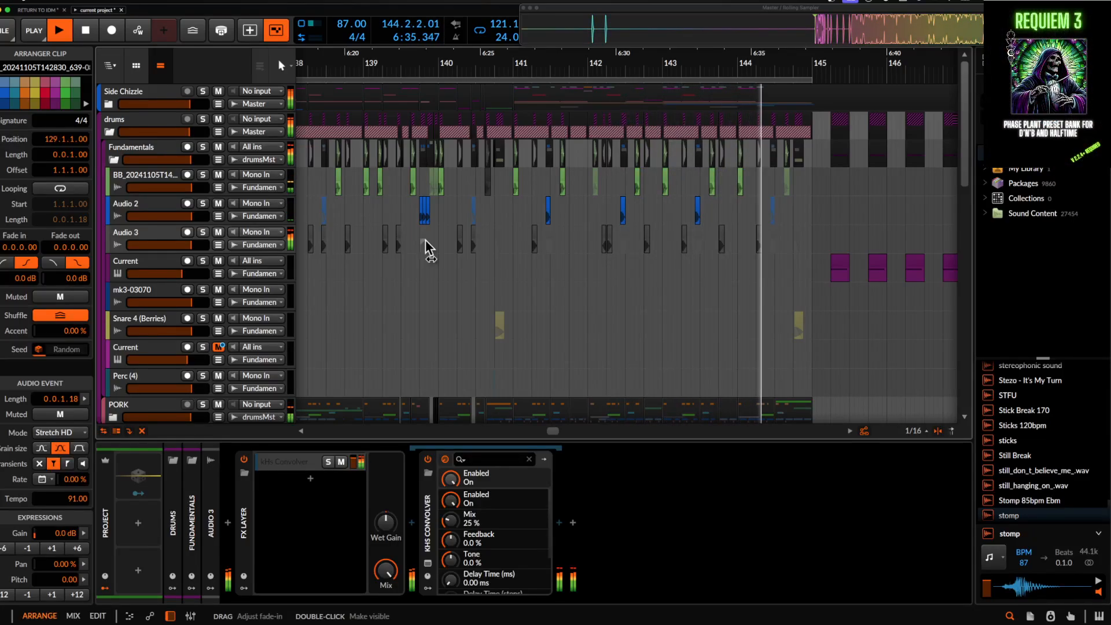
key(space)
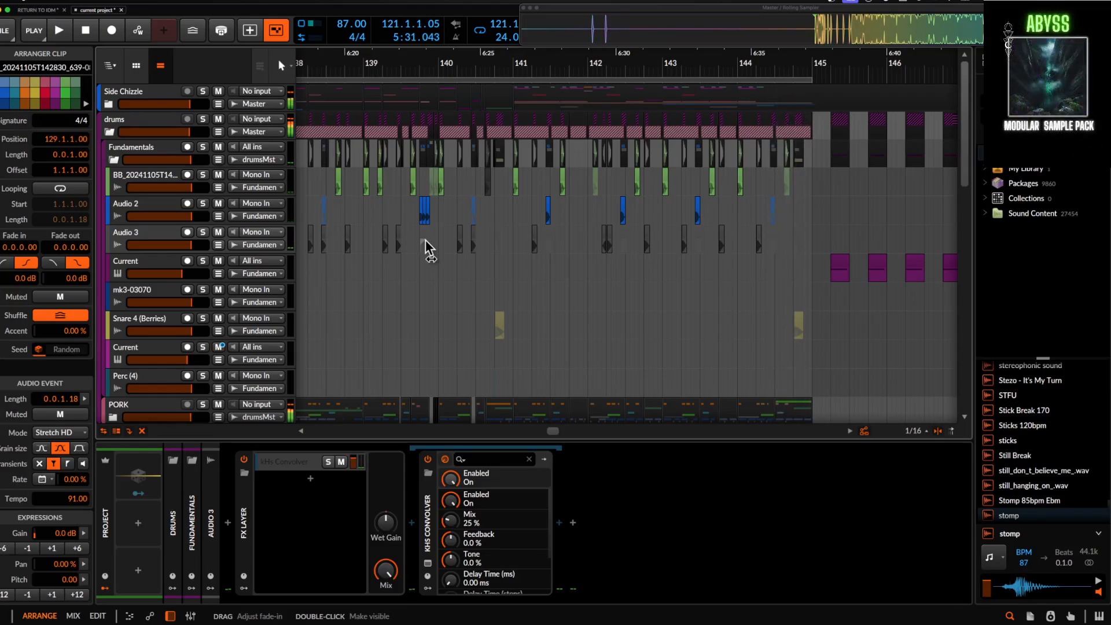